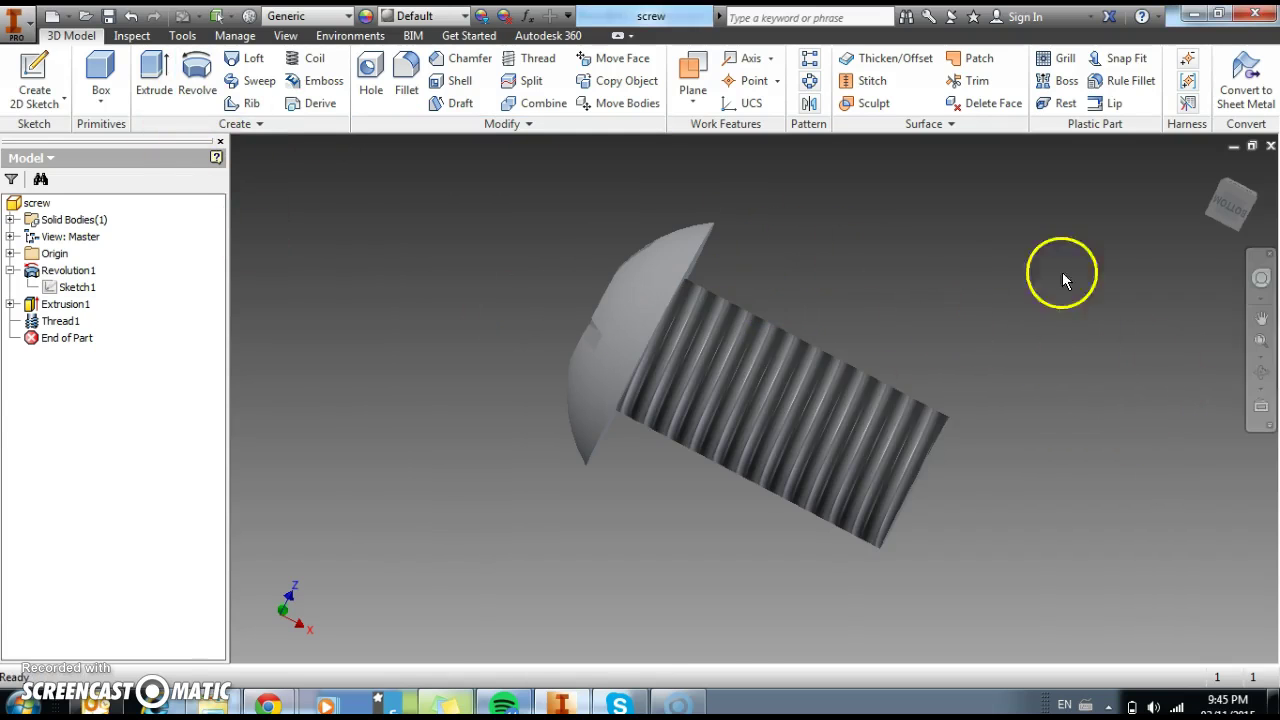
- Examine the finished screw's head, cross slot and thread from several sides, and inspect the sketch profile behind its revolution
left_click(1261, 372)
left_click_drag(957, 423, 1100, 437)
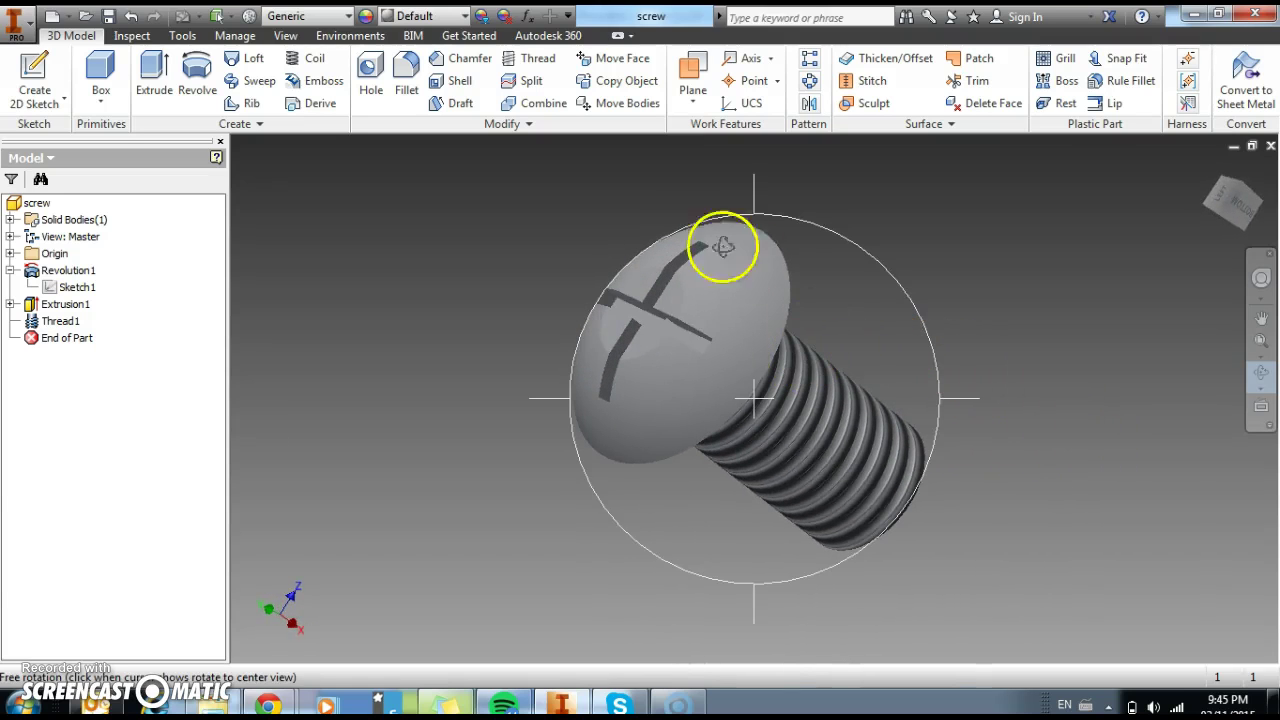
left_click_drag(660, 223, 799, 343)
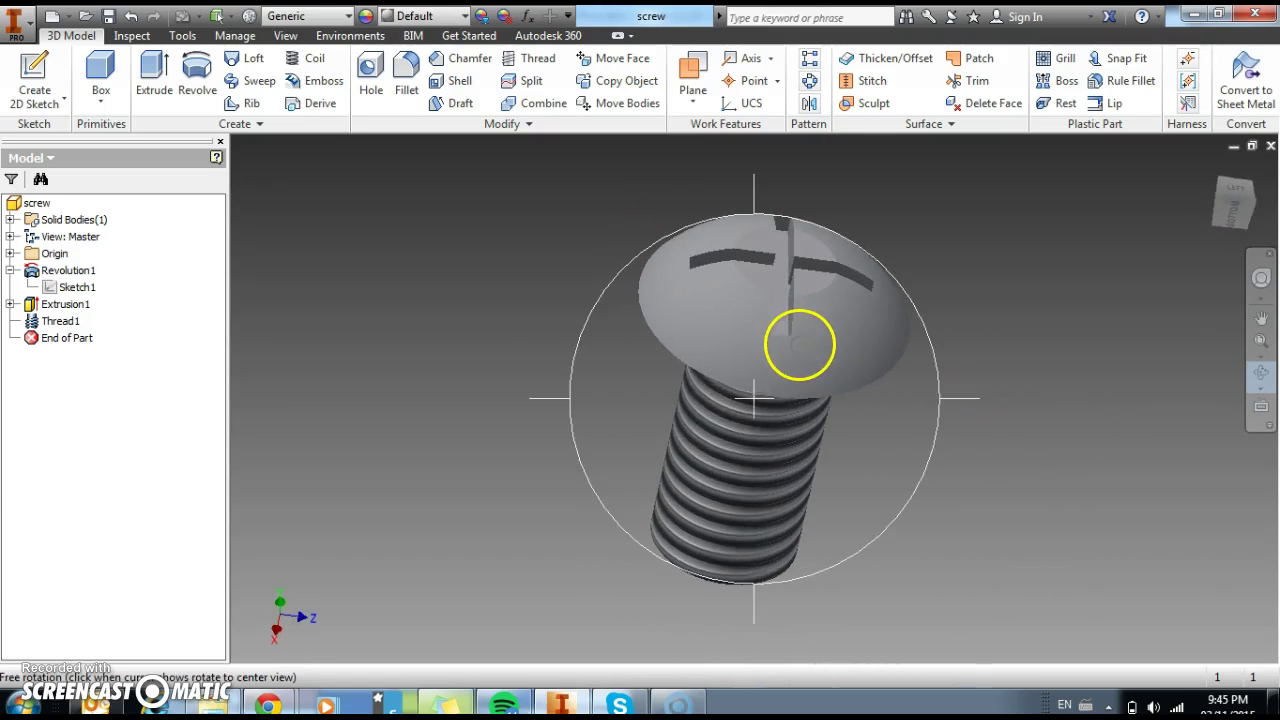
left_click_drag(746, 619, 754, 434)
left_click_drag(819, 572, 785, 283)
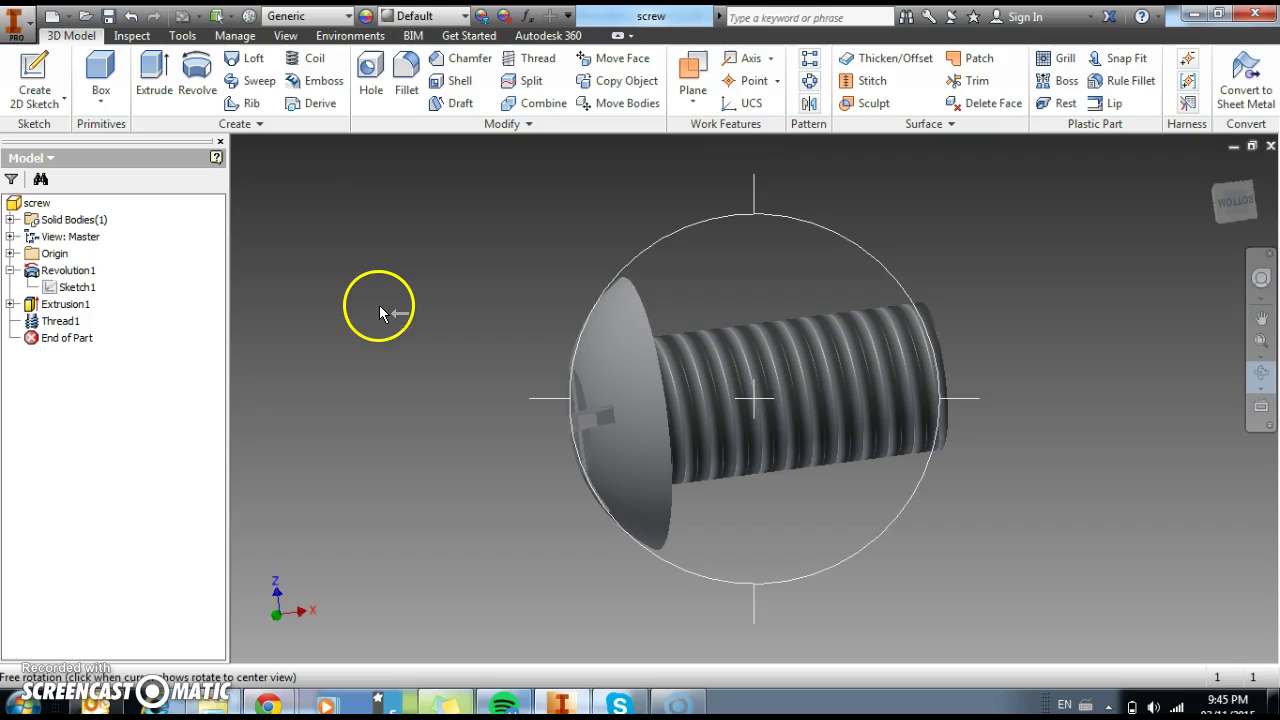
key("Escape")
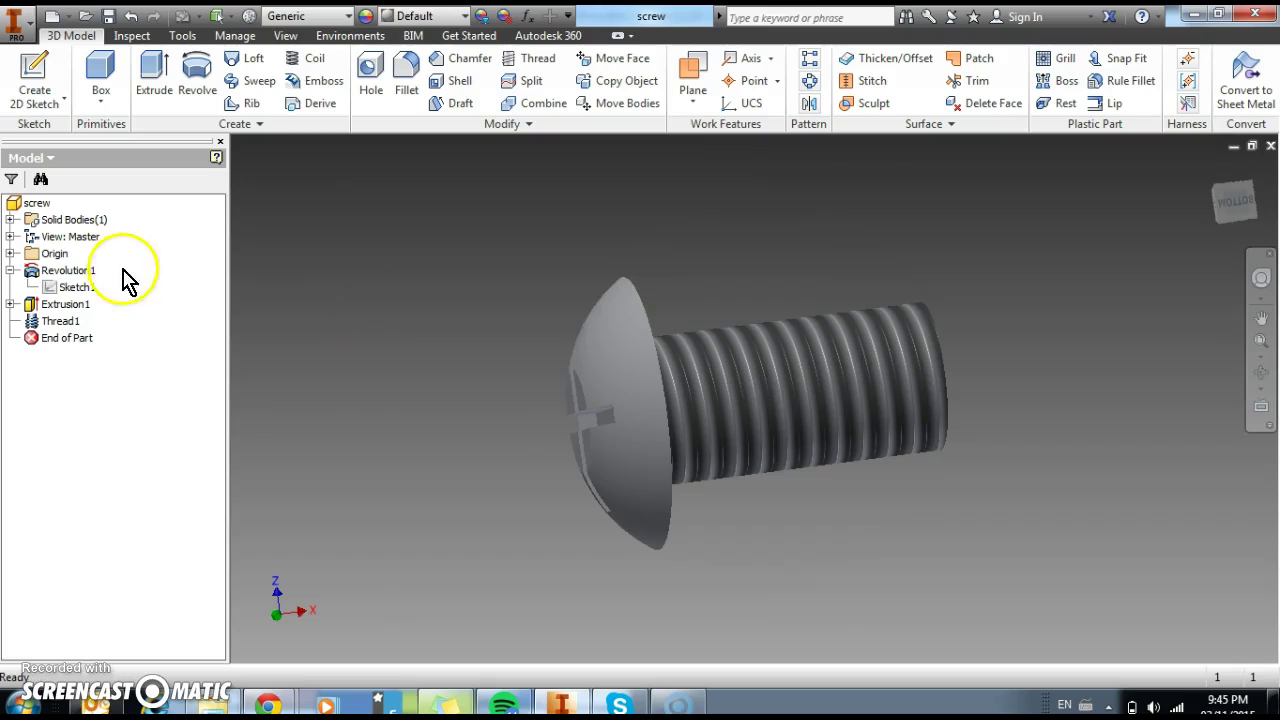
double_click(60, 287)
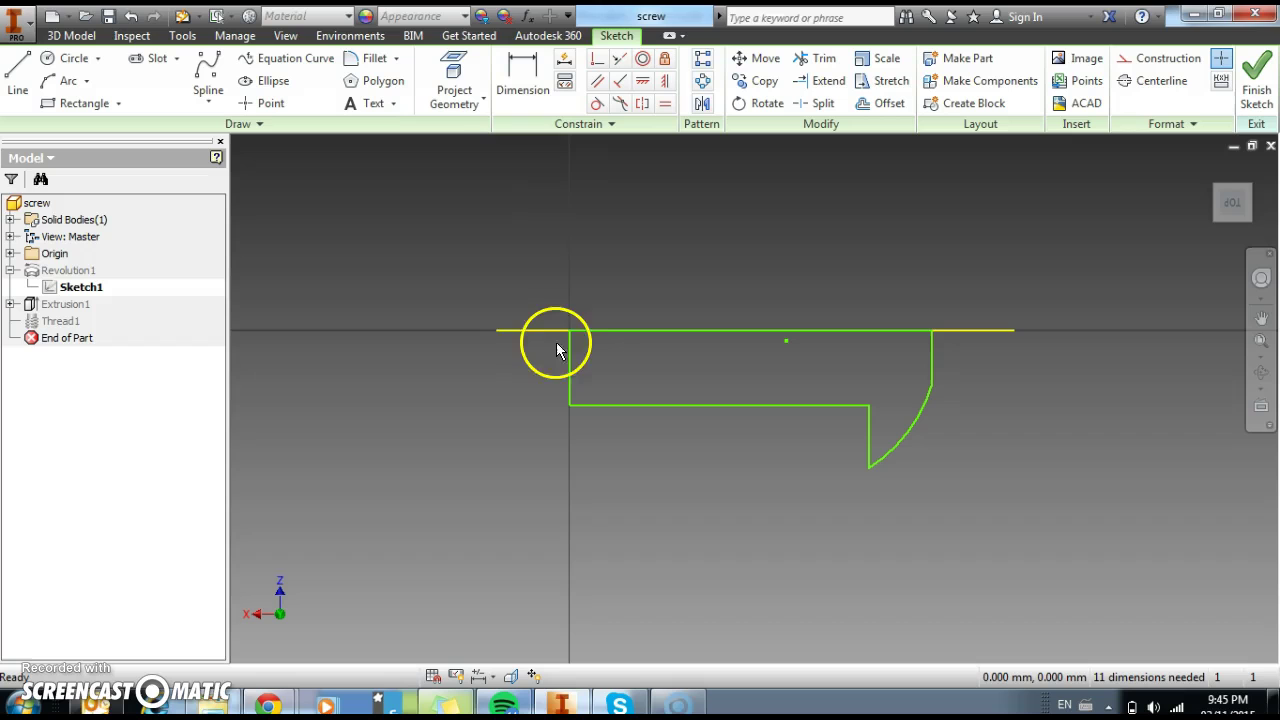
right_click(397, 257)
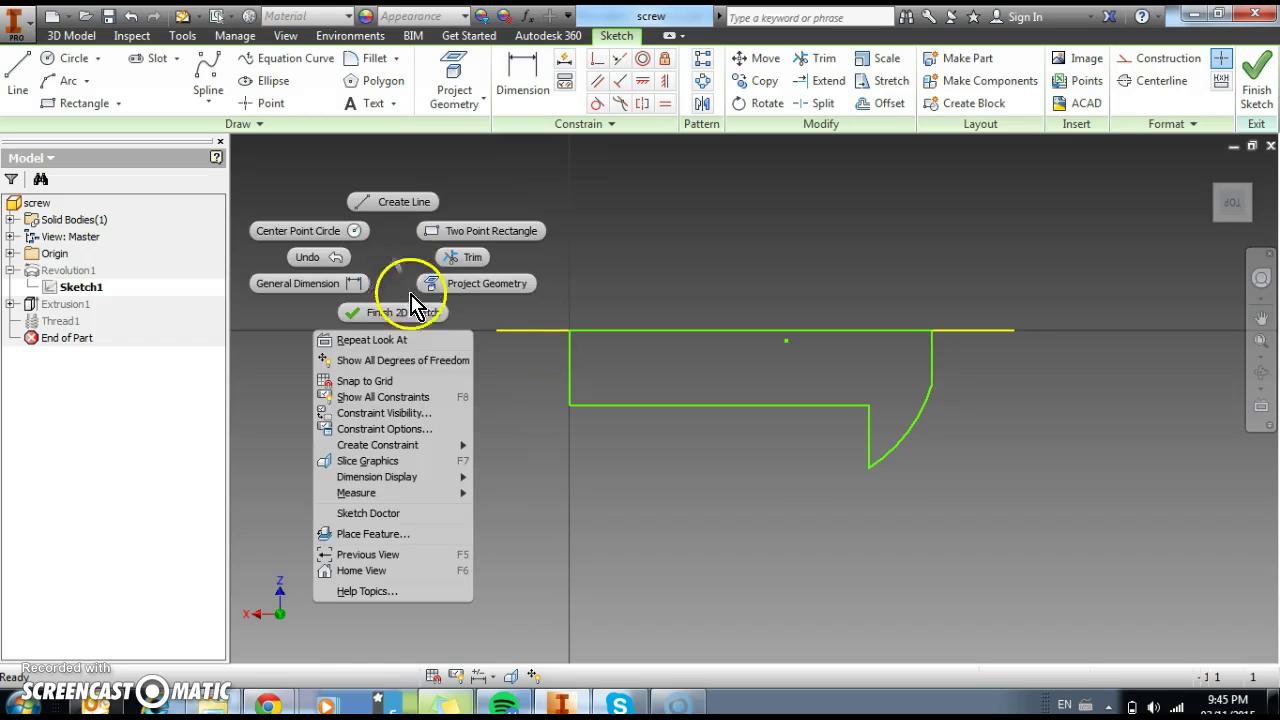
left_click(423, 314)
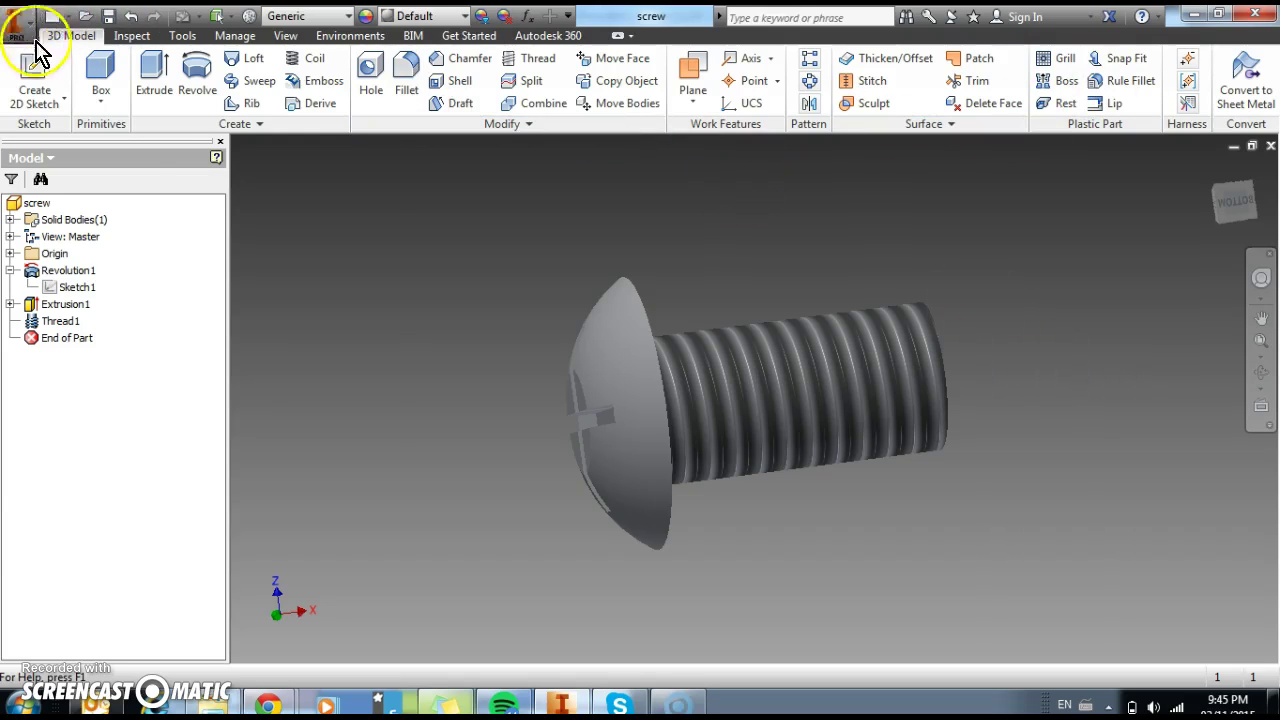
- Create a new part file from the metric Standard (mm).ipt template
left_click(22, 24)
mouse_move(60, 118)
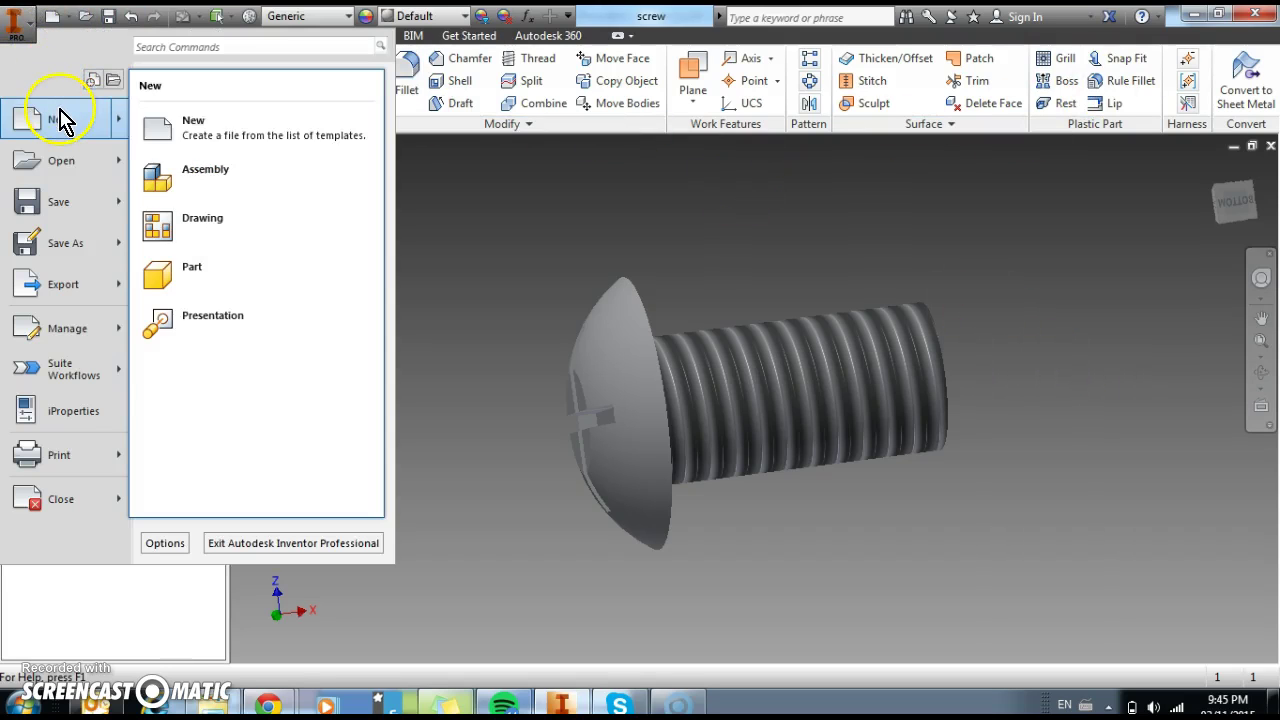
left_click(171, 142)
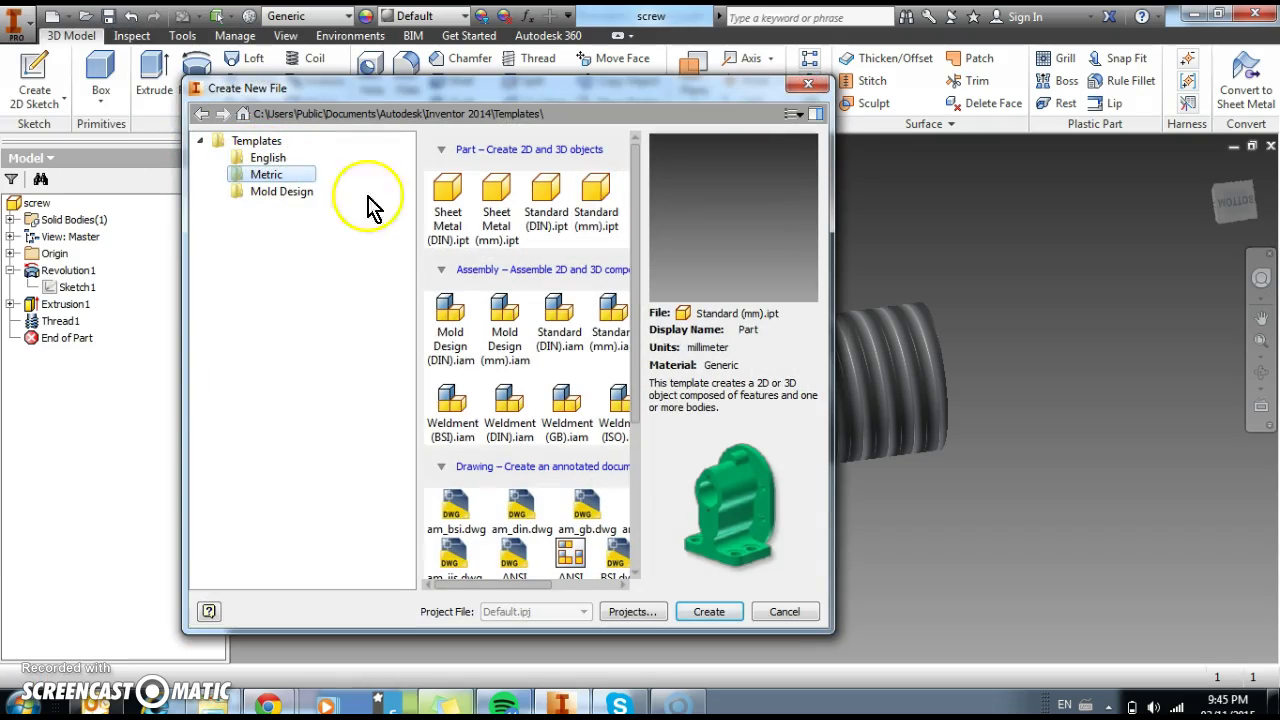
left_click(709, 612)
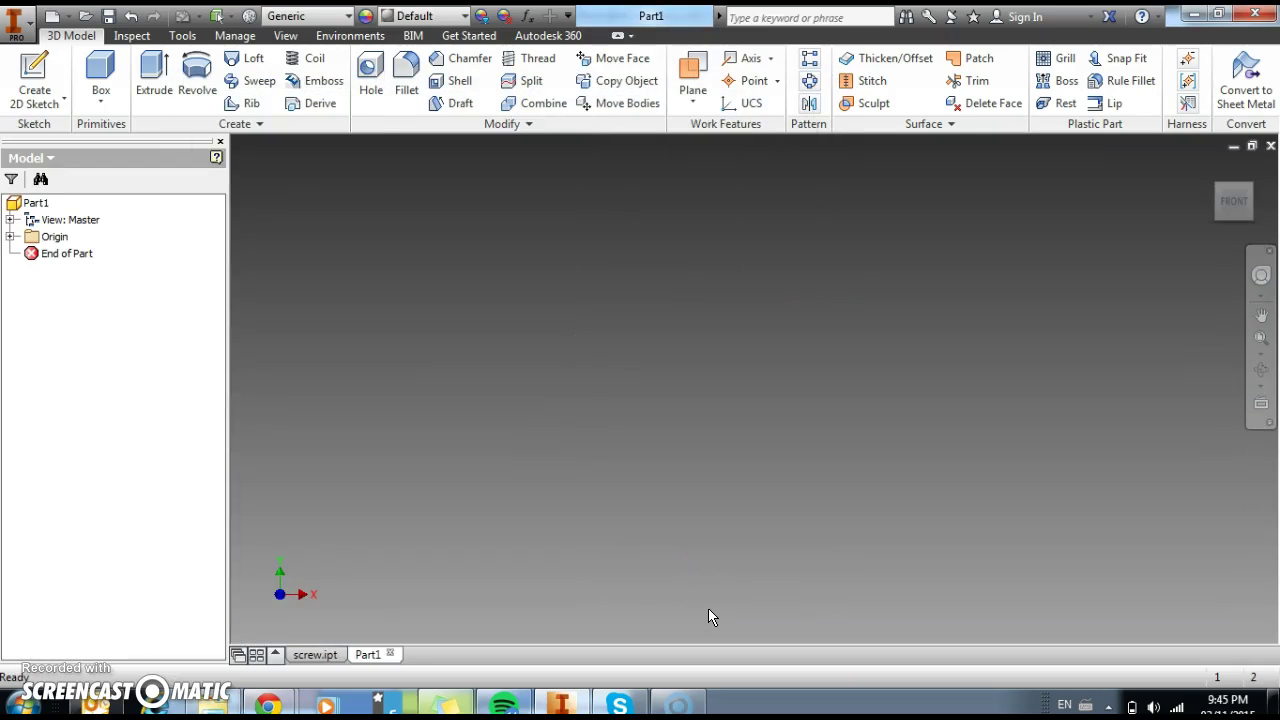
- Start a sketch on the horizontal XZ origin plane and draw a rectangle about 4 mm by 10 mm from the origin
left_click(716, 506)
left_click(35, 75)
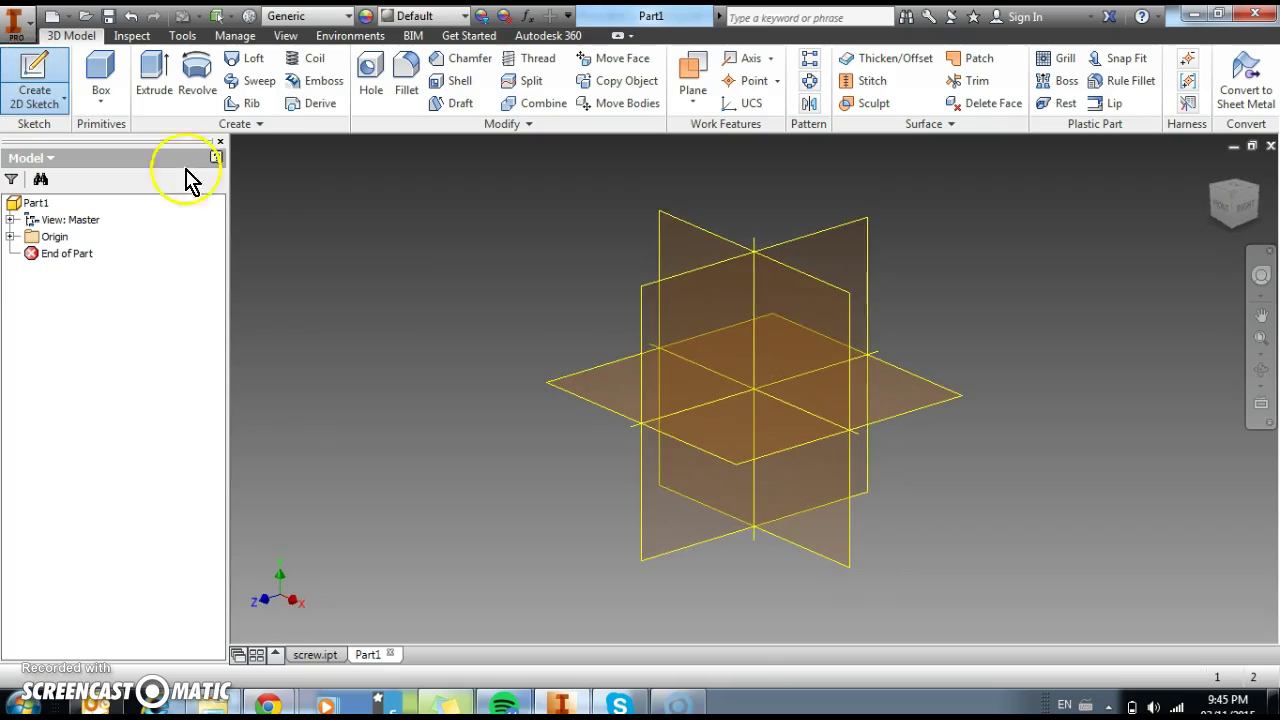
left_click(917, 401)
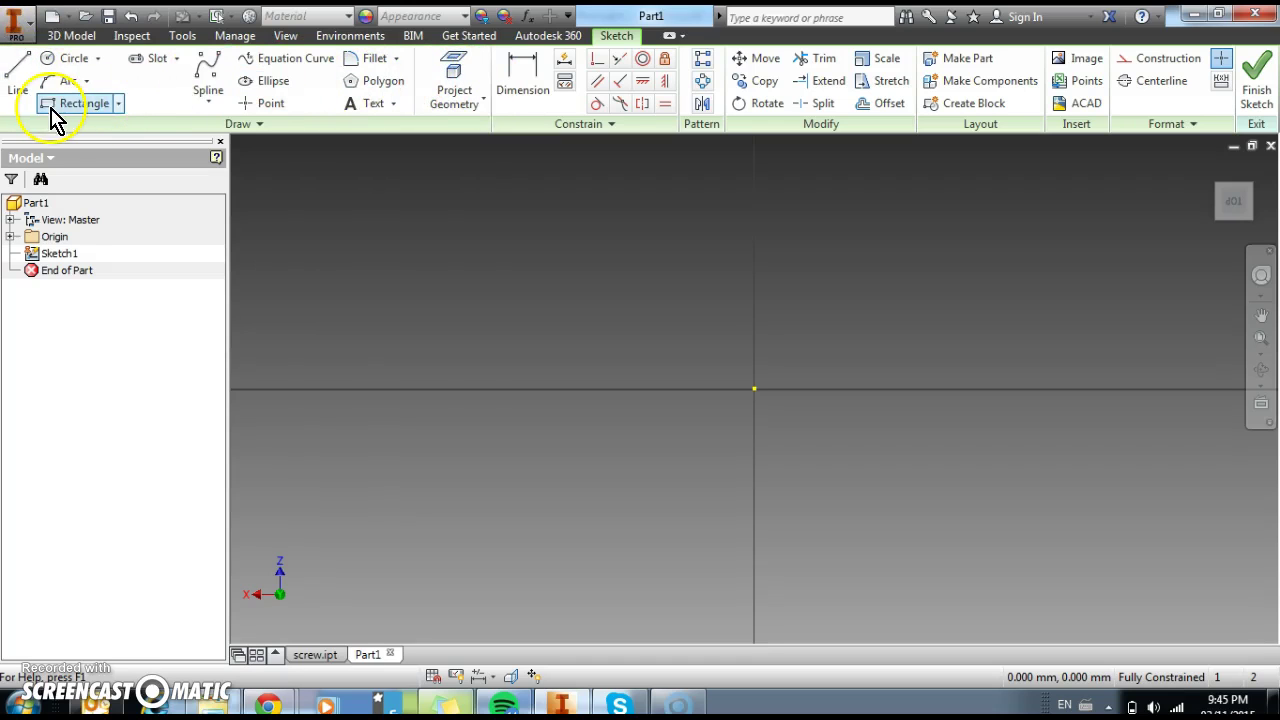
left_click(52, 108)
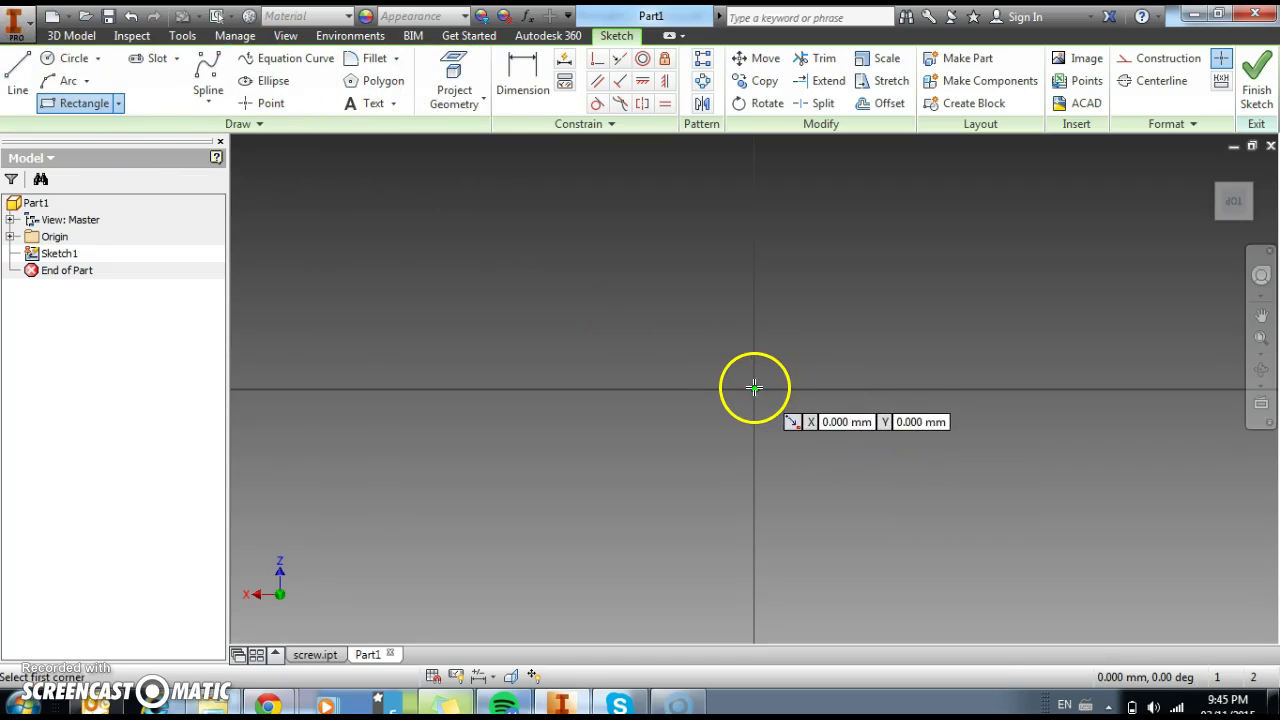
left_click(754, 388)
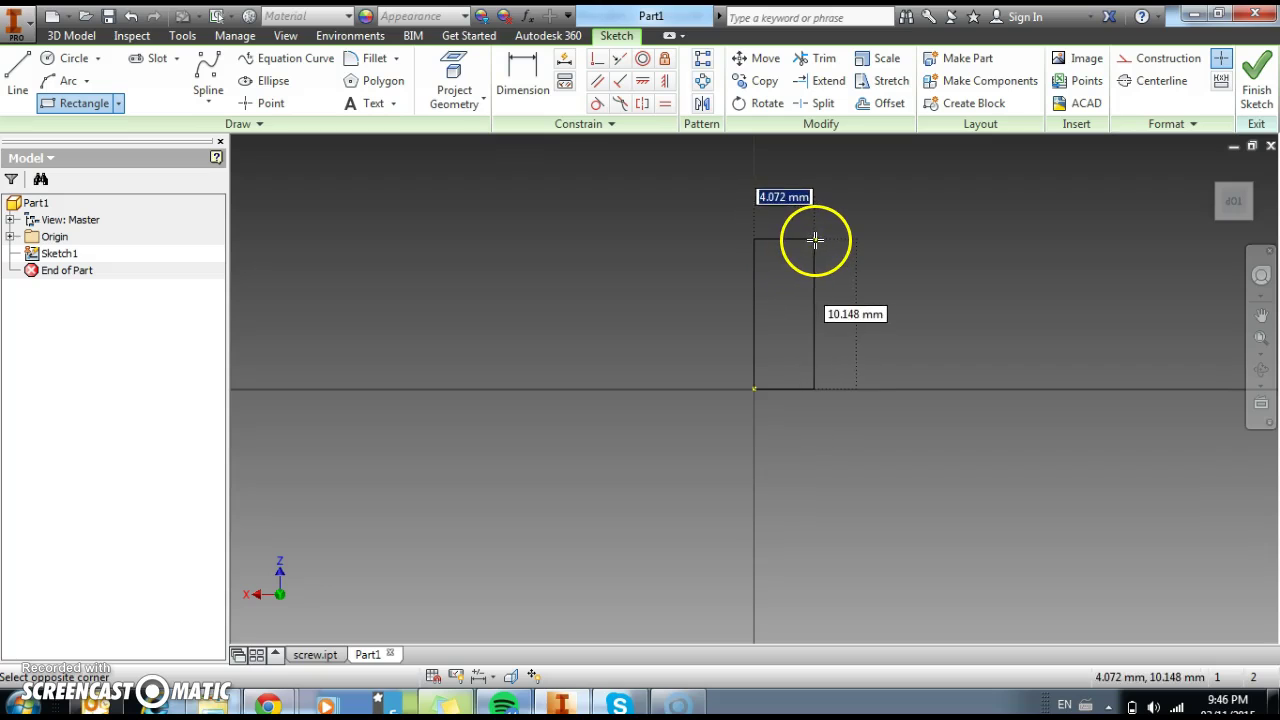
left_click(814, 239)
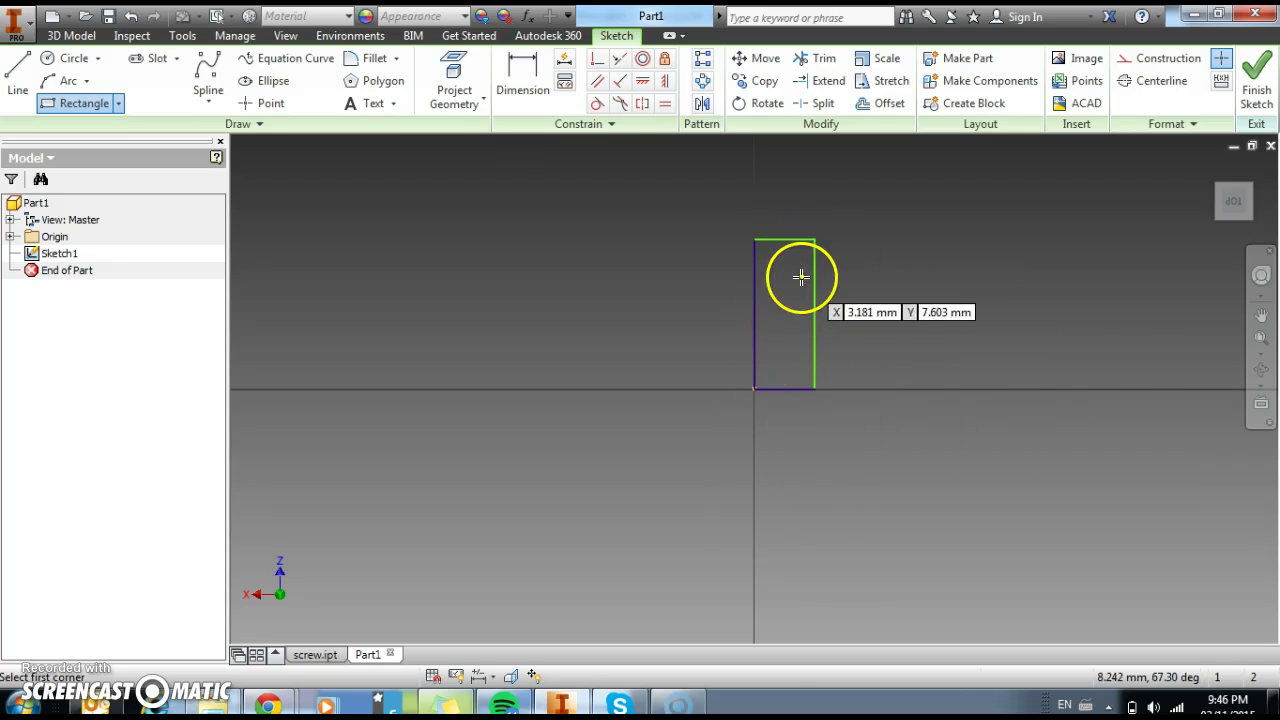
- Dimension the rectangle's long vertical side and set it to 8 mm
left_click(543, 86)
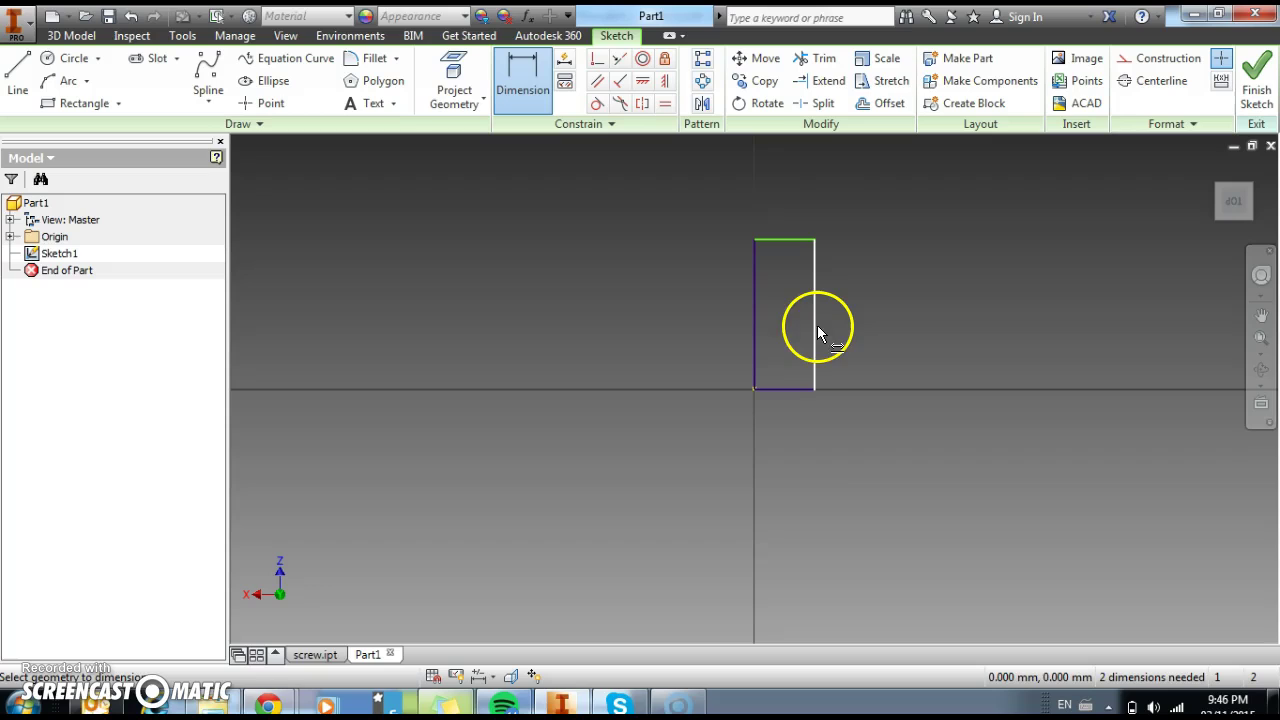
left_click(816, 325)
left_click(858, 326)
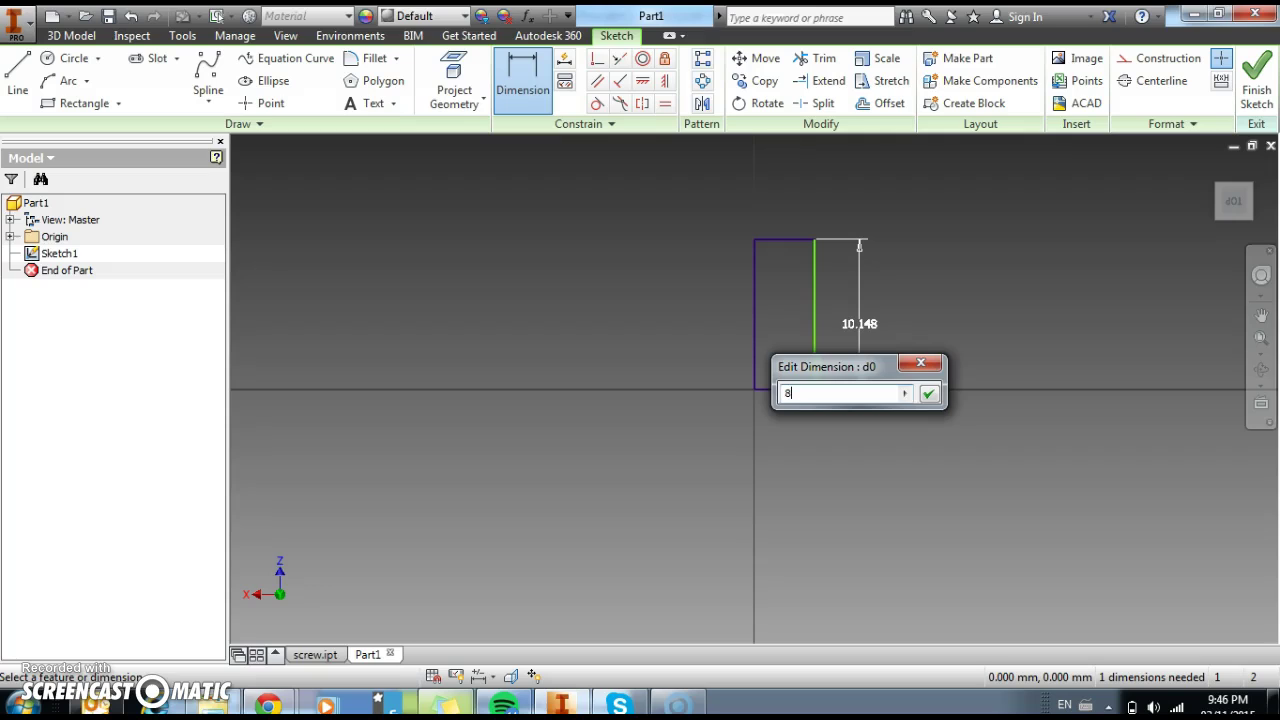
key("Return")
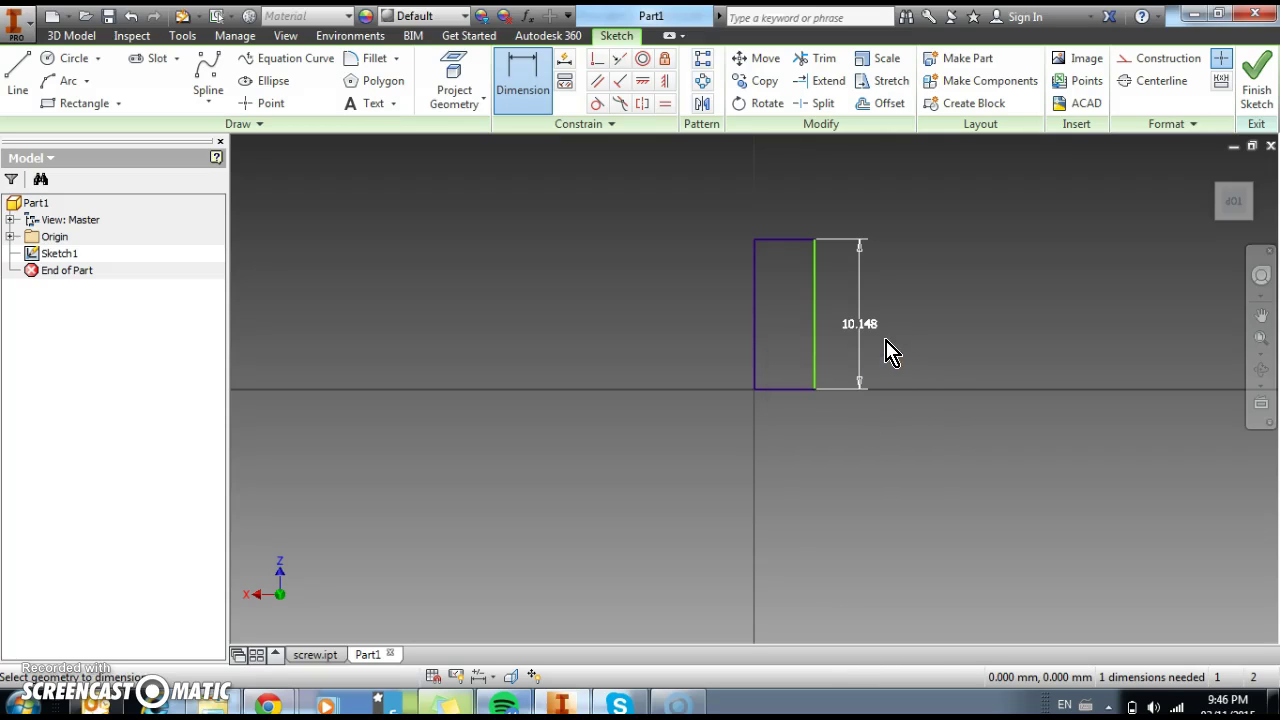
left_click(870, 338)
- Dimension the rectangle's bottom edge and set its width to 2 mm
scroll(845, 290, "up", 3)
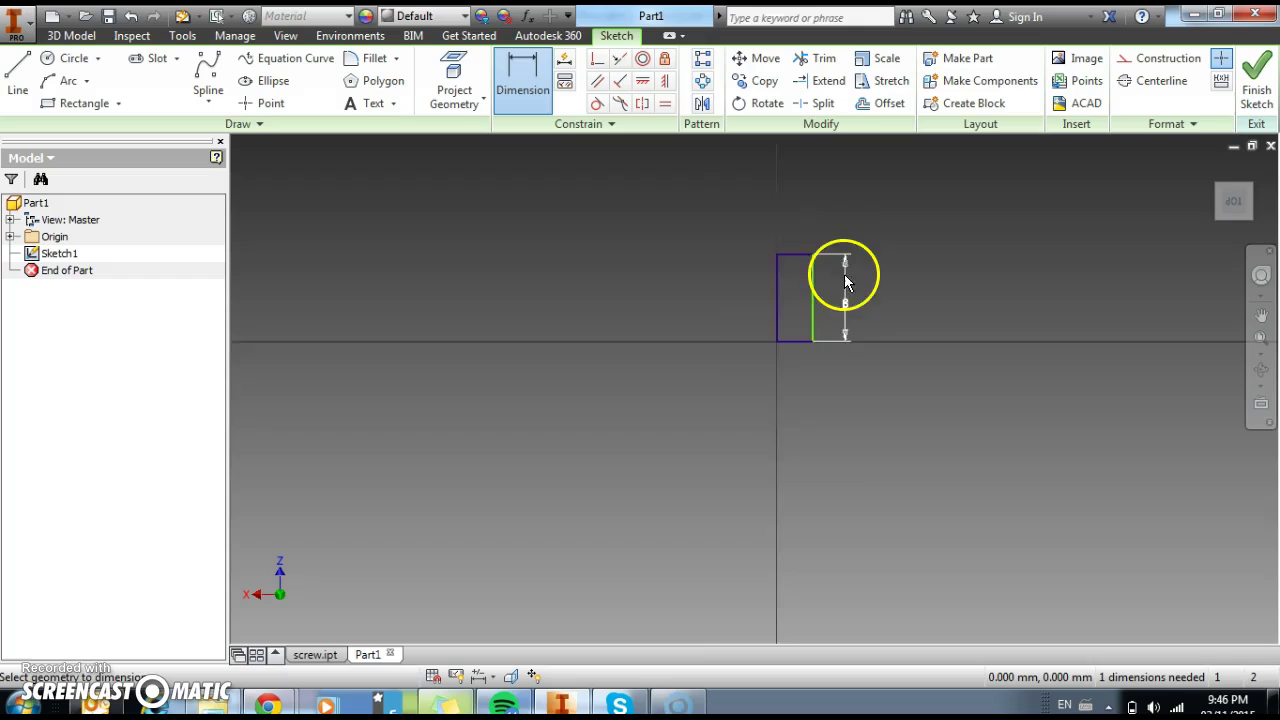
left_click(523, 88)
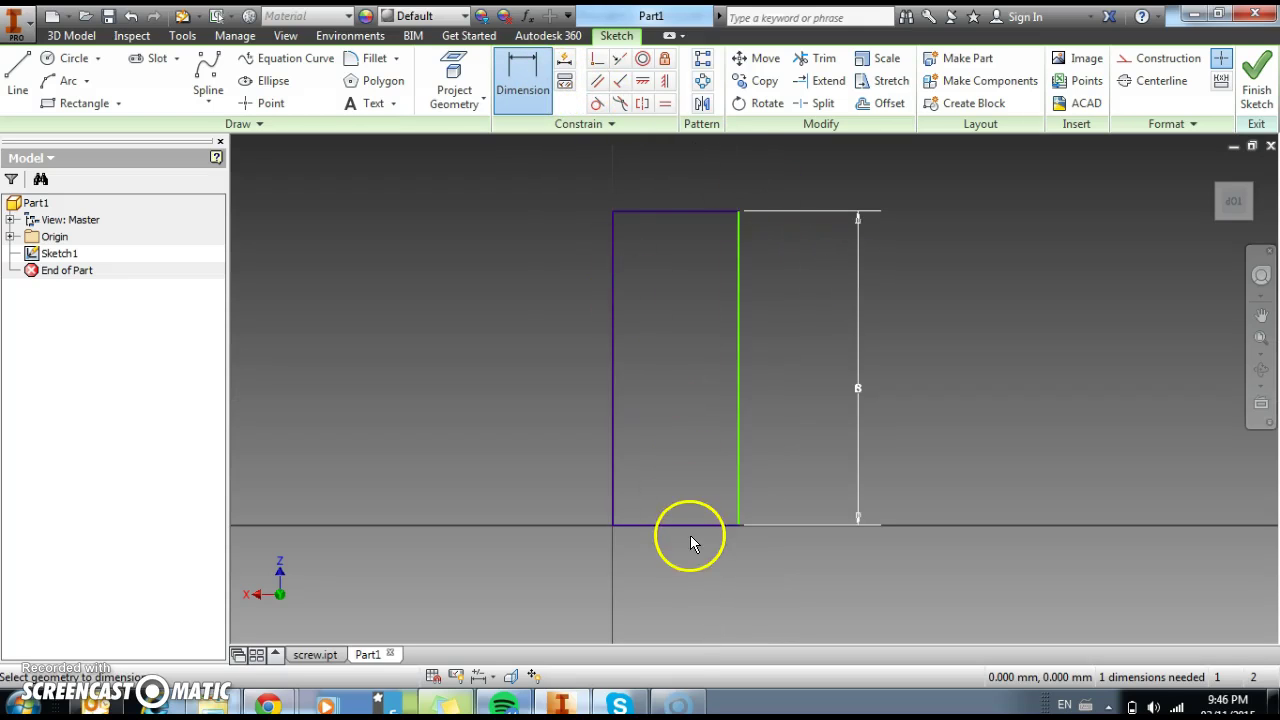
left_click(696, 530)
left_click(701, 565)
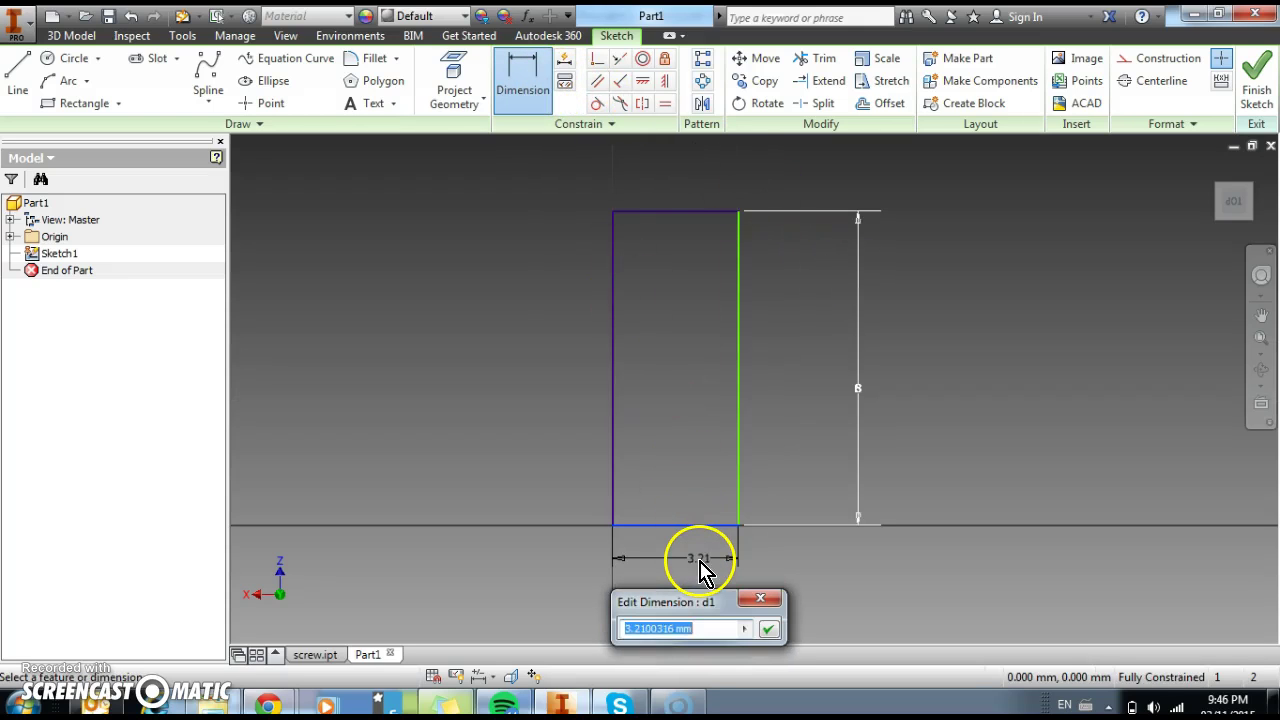
key("Return")
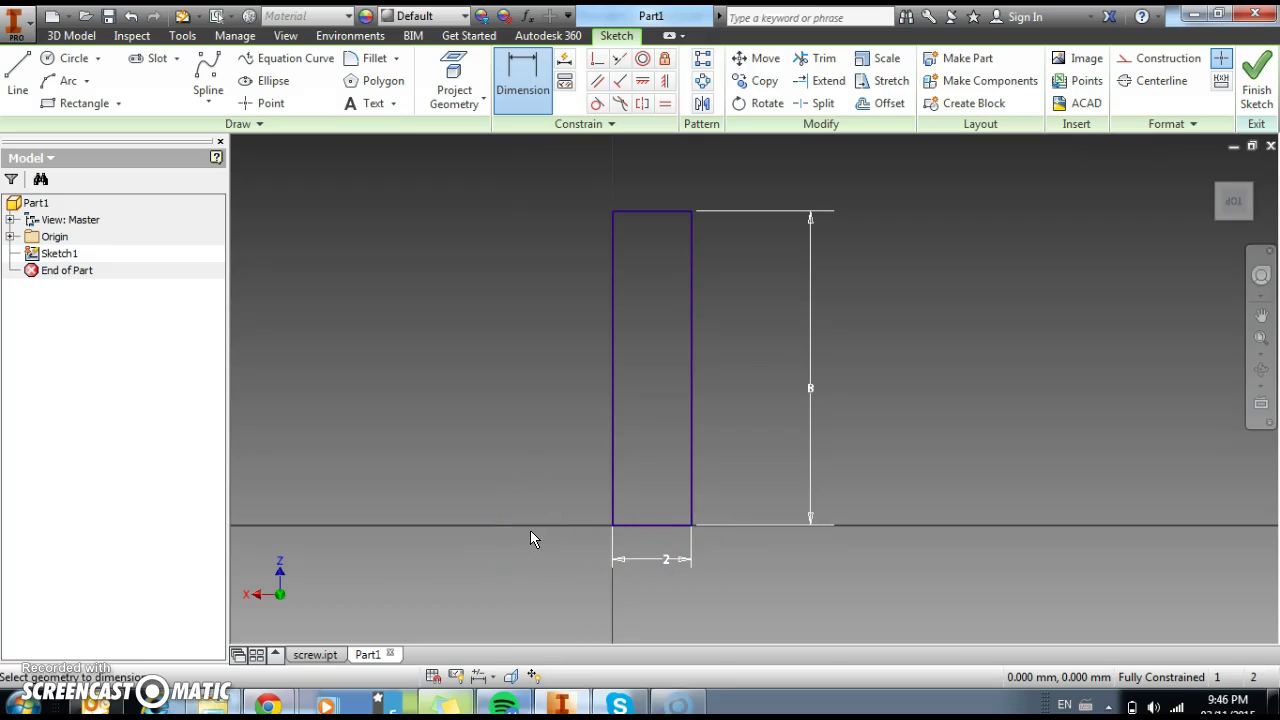
scroll(749, 373, "up", 3)
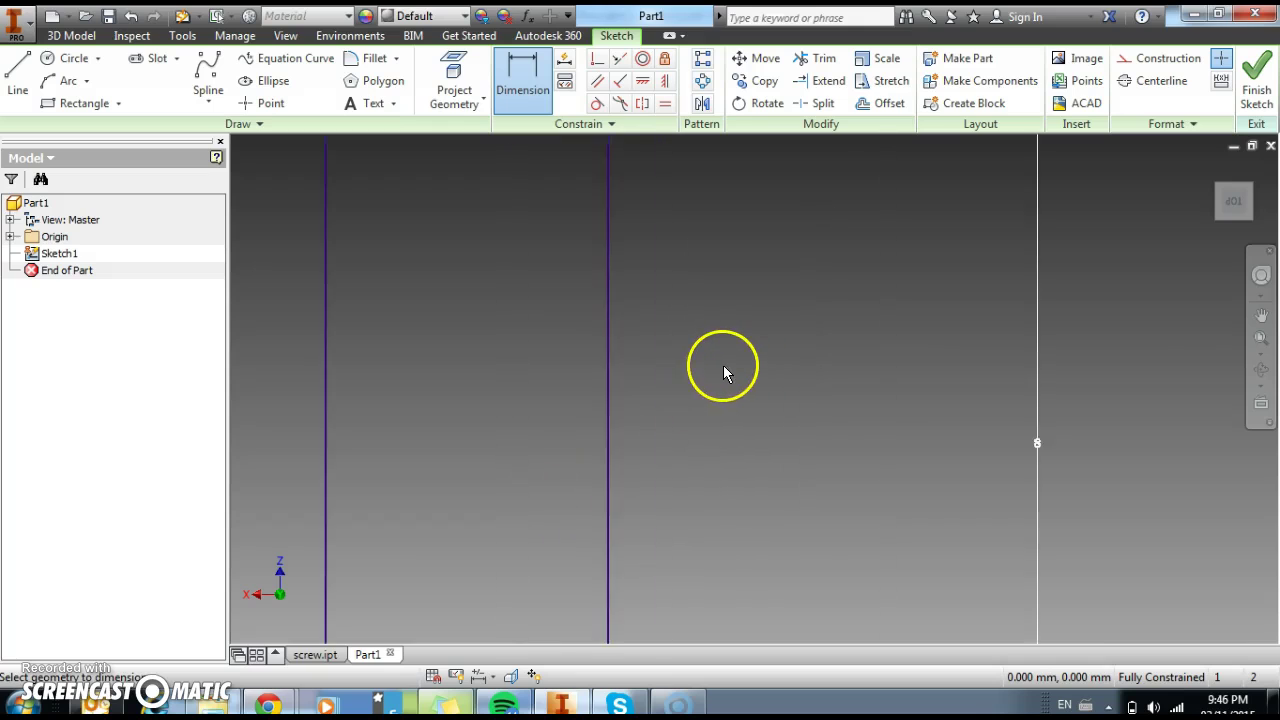
scroll(723, 371, "down", 2)
scroll(717, 366, "down", 2)
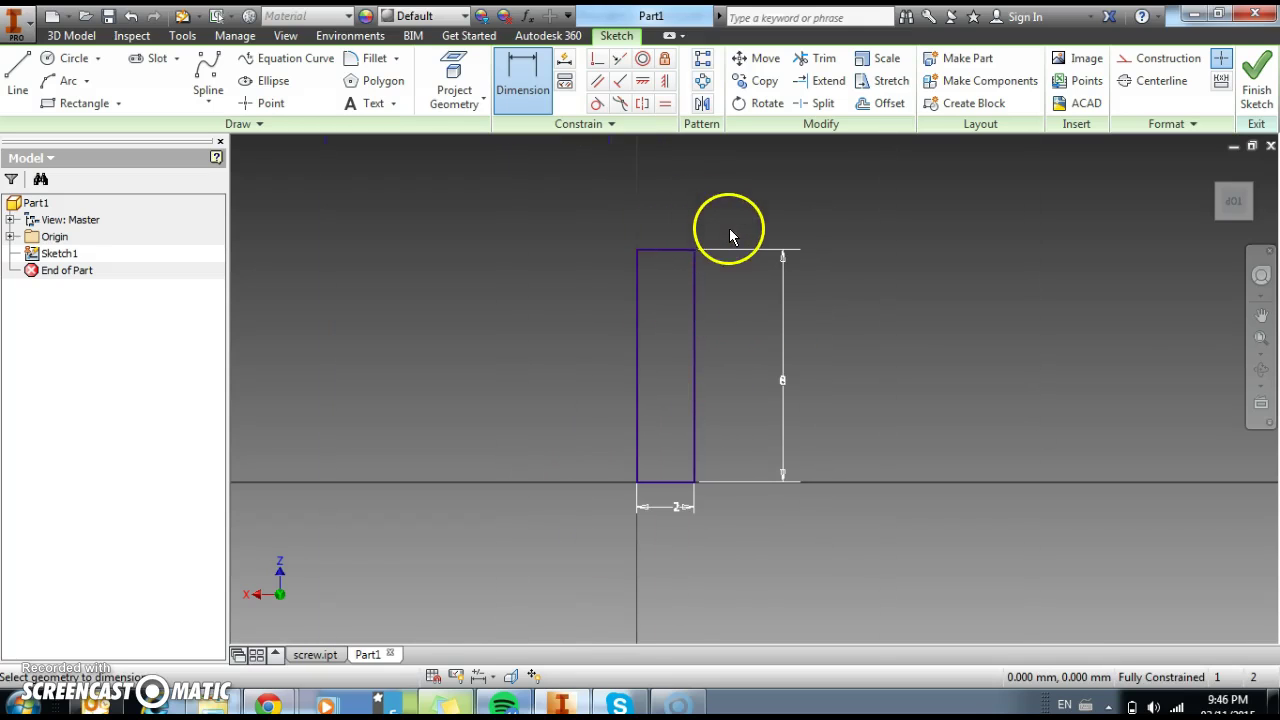
double_click(783, 256)
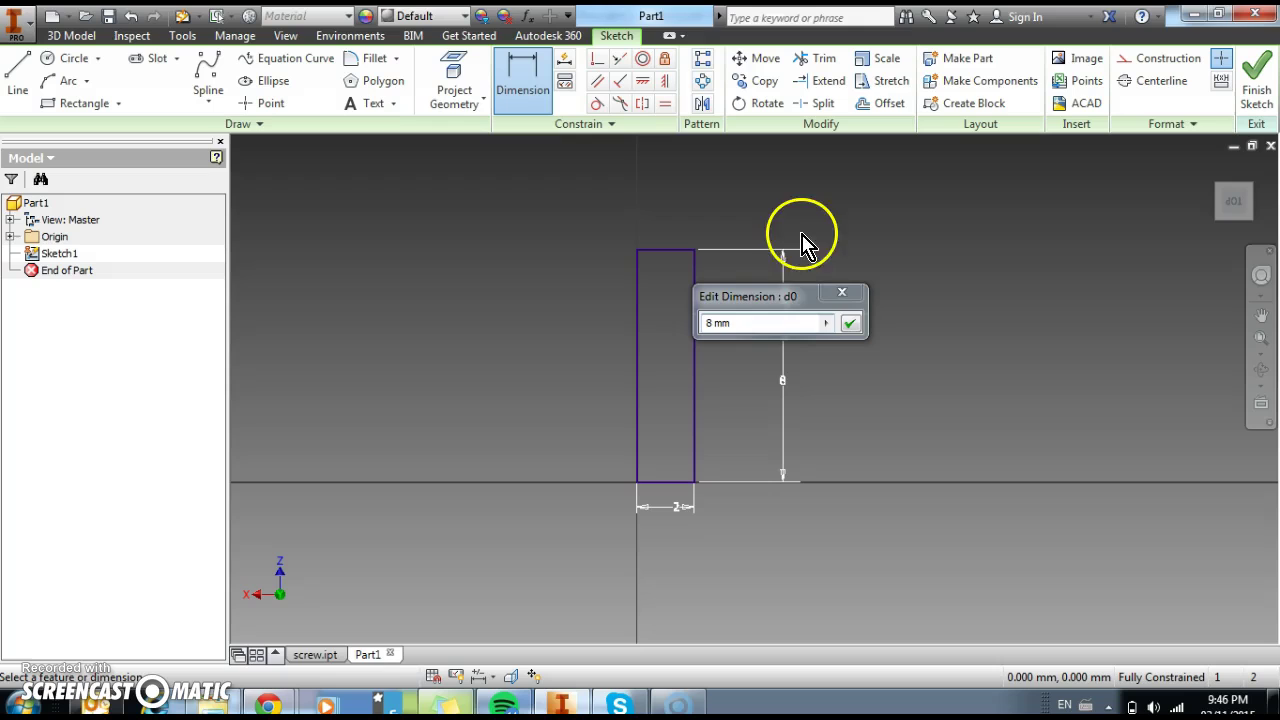
left_click(845, 294)
- Draw a 1 mm horizontal line outward from the rectangle's upper-right corner, continuing its top edge
scroll(752, 250, "up", 2)
scroll(715, 244, "down", 3)
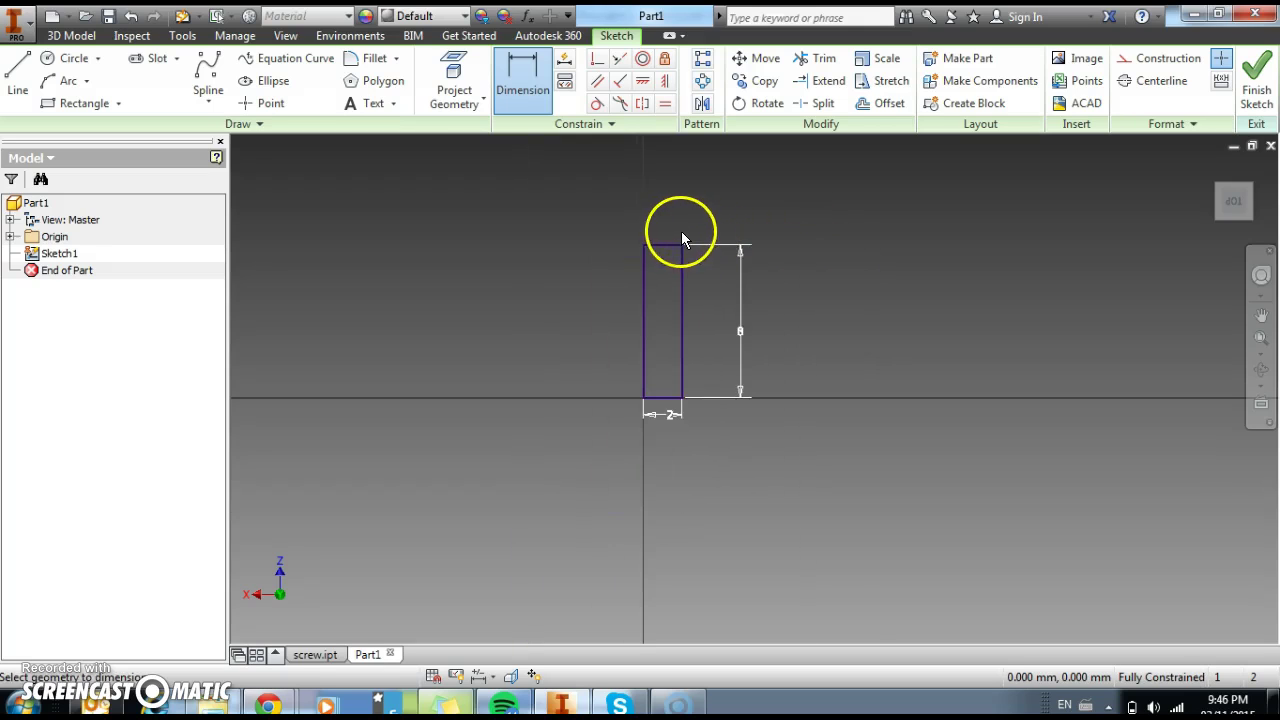
scroll(680, 232, "up", 5)
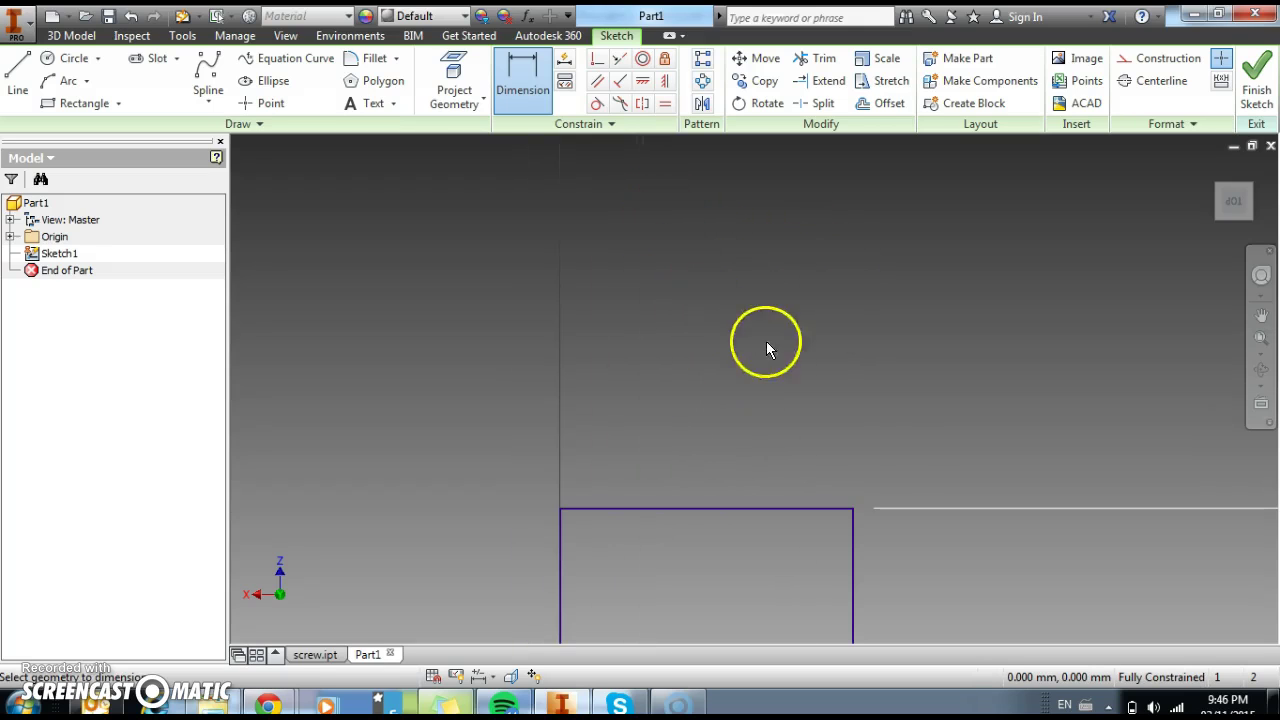
scroll(900, 460, "up", 2)
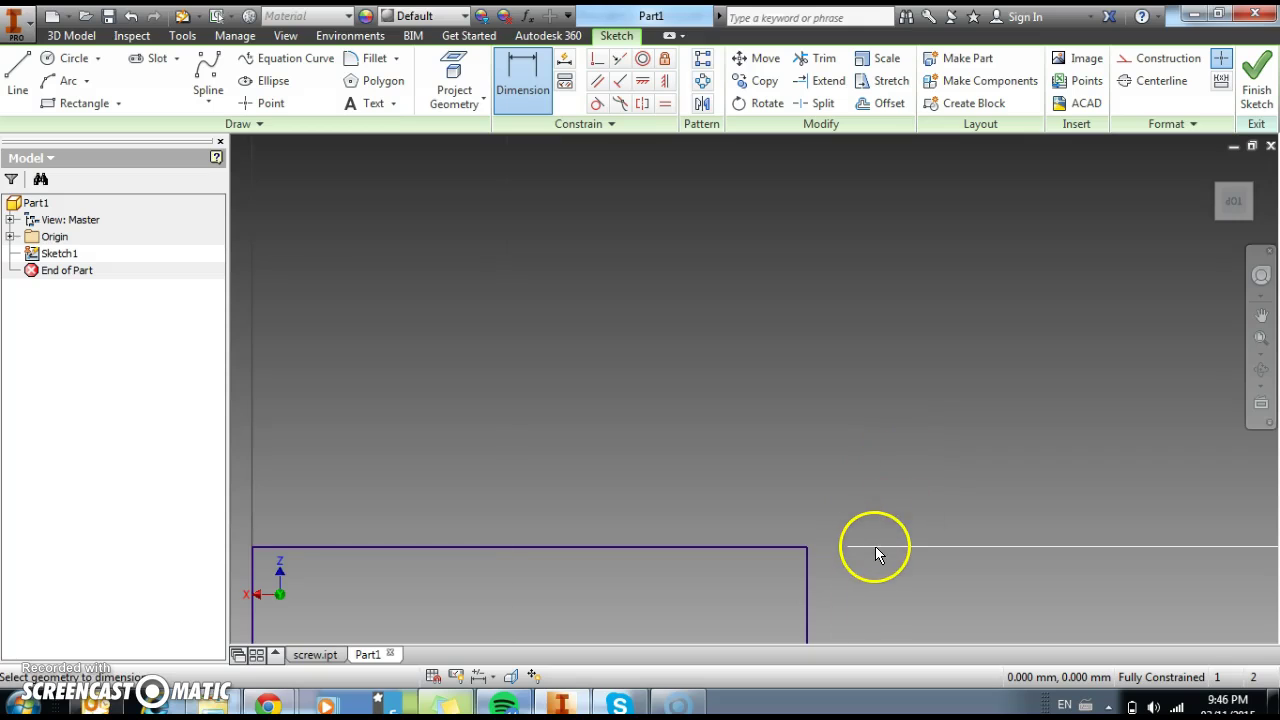
scroll(875, 546, "down", 2)
left_click(1262, 320)
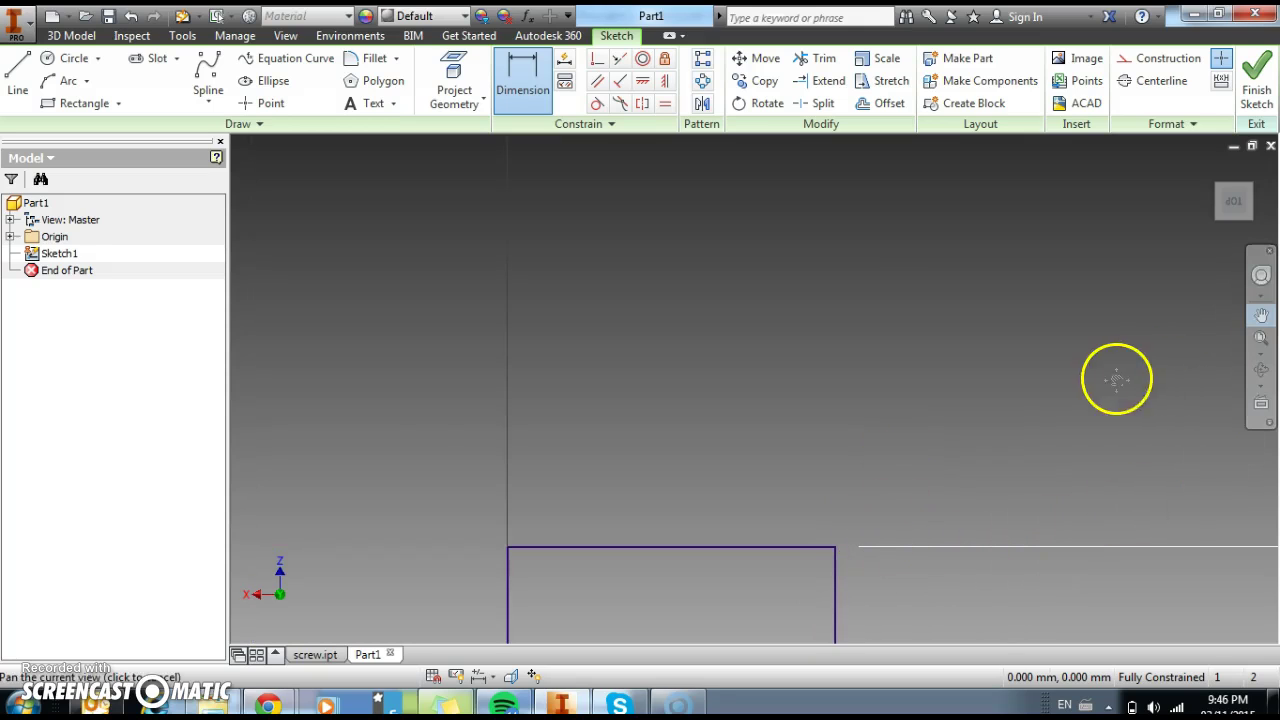
left_click_drag(1114, 377, 957, 376)
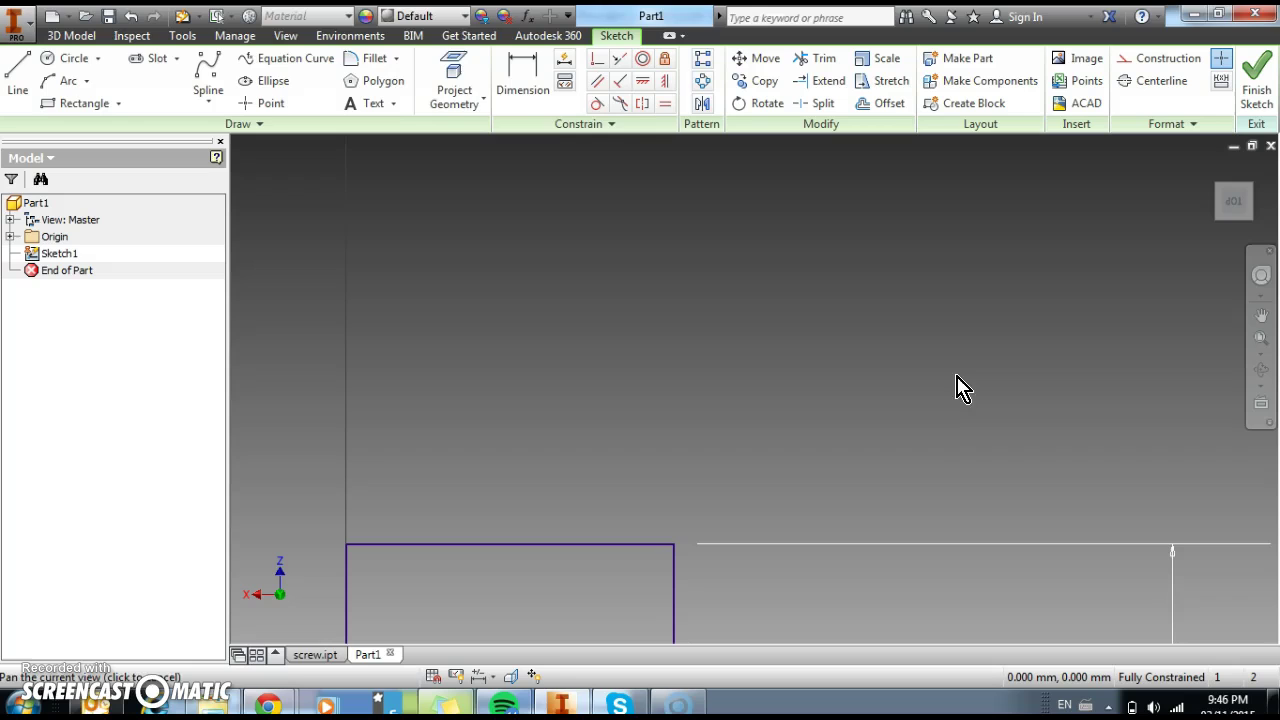
key("d")
left_click(27, 85)
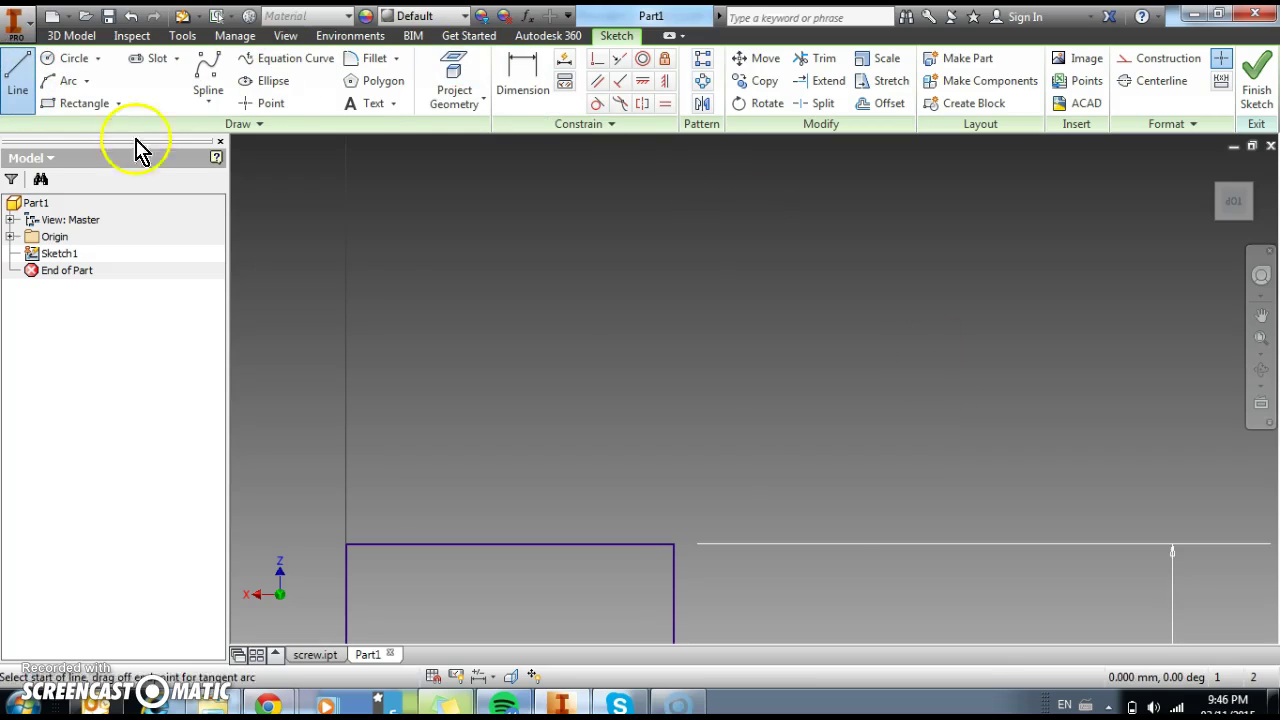
left_click(674, 544)
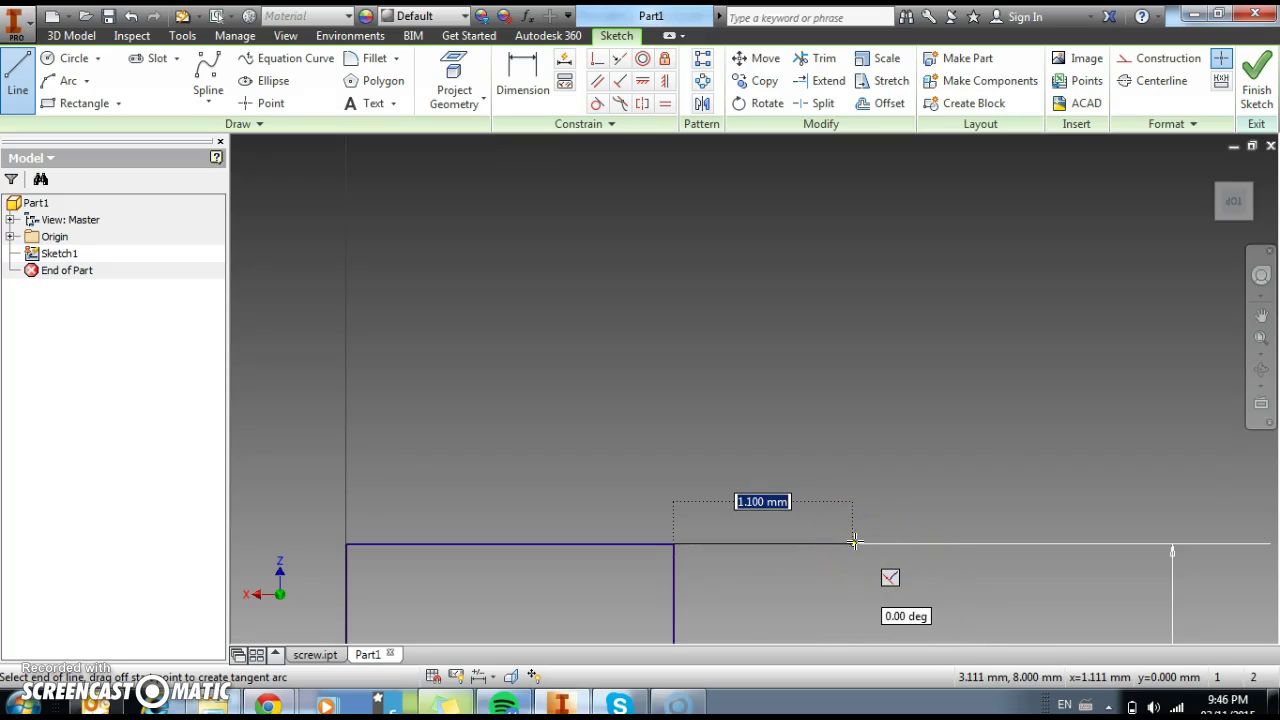
key("Return")
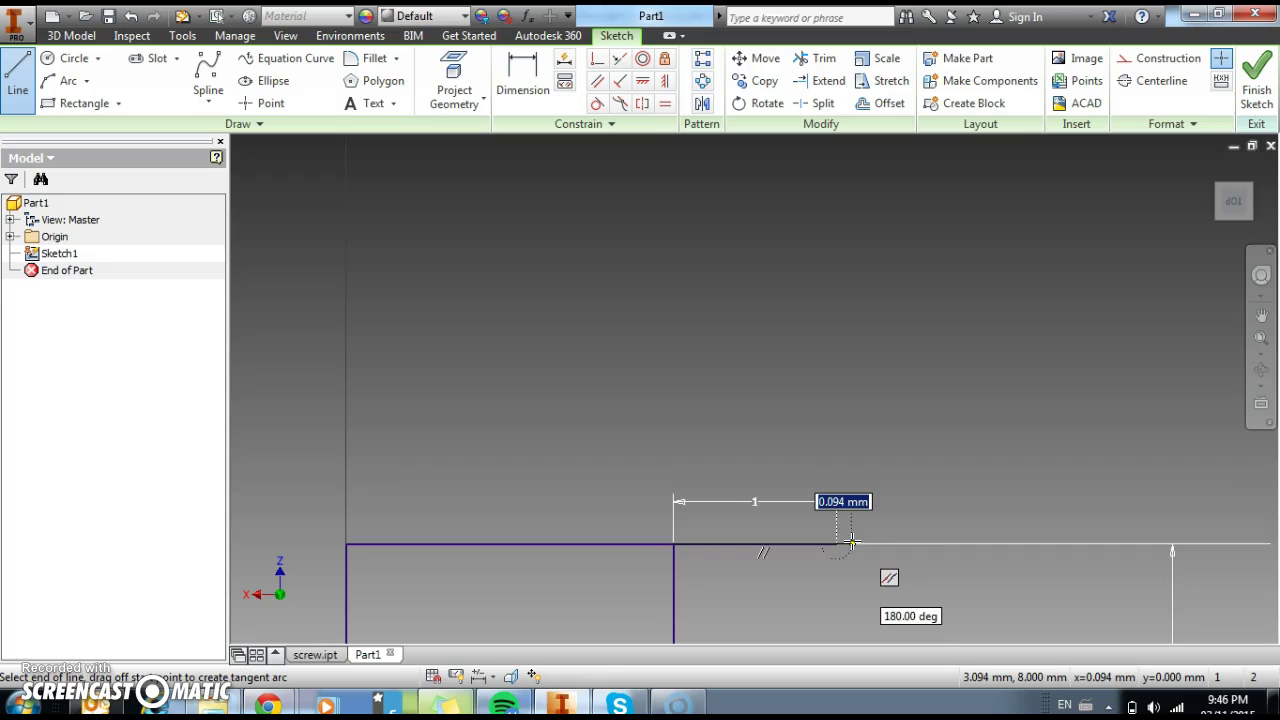
left_click(871, 440)
key("Escape")
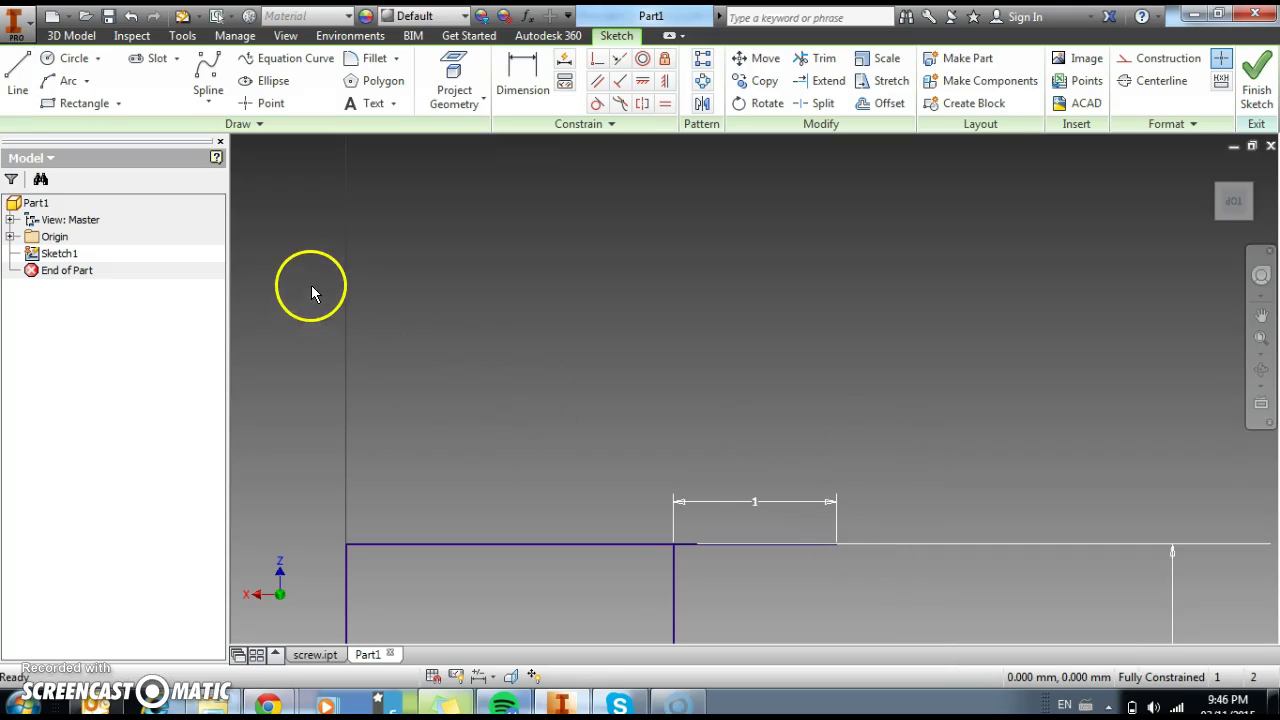
- Draw a horizontal line about 0.86 mm long, starting on the vertical axis about 1.24 mm above the rectangle's top edge
left_click(20, 76)
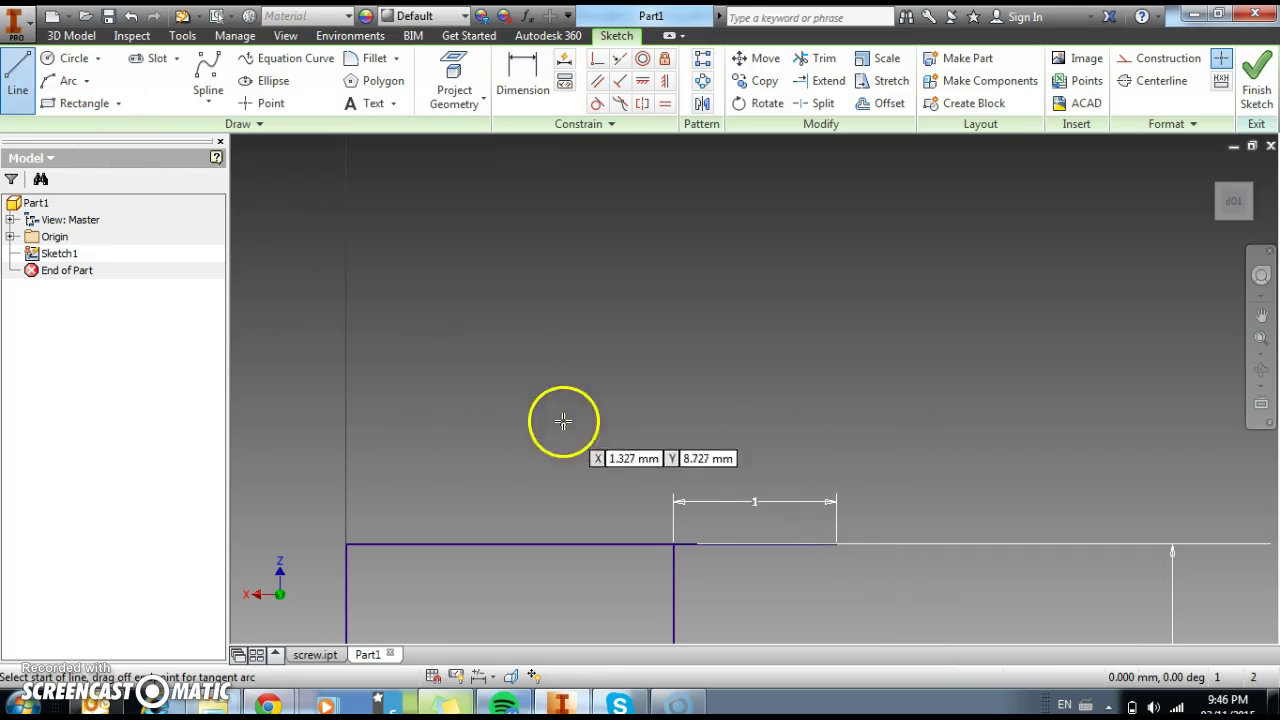
left_click(345, 340)
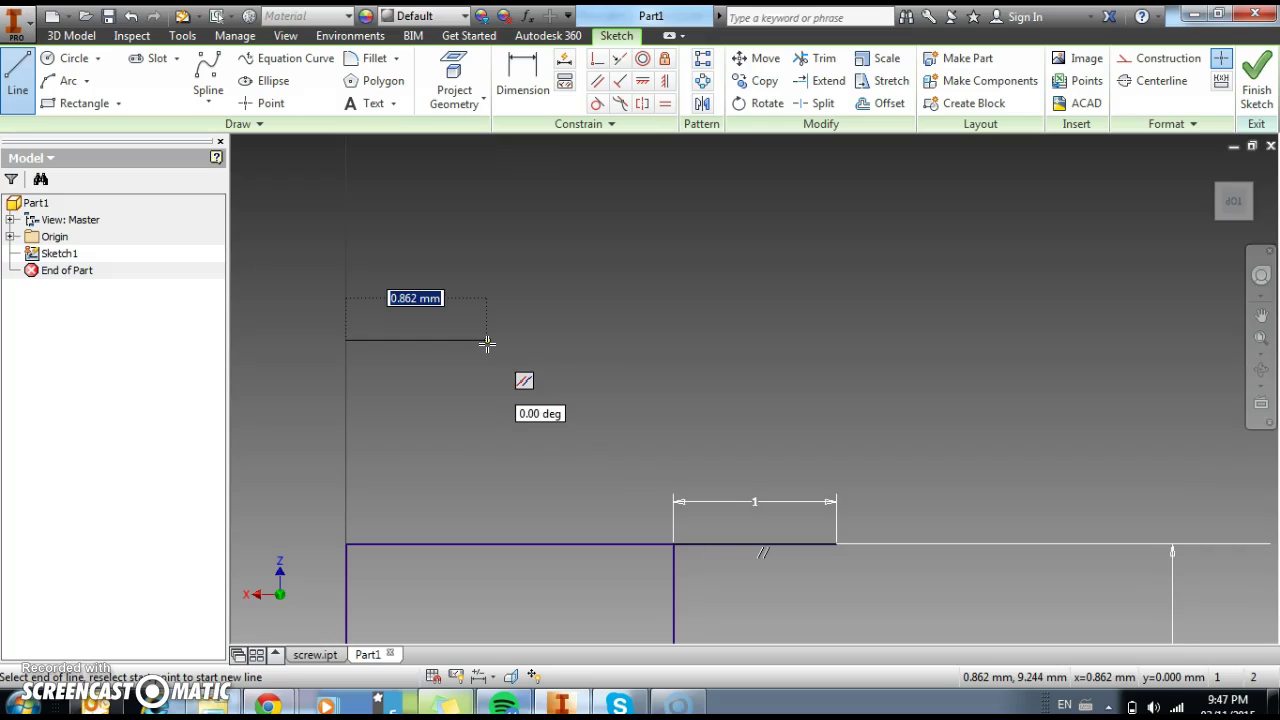
left_click(486, 343)
key("Escape")
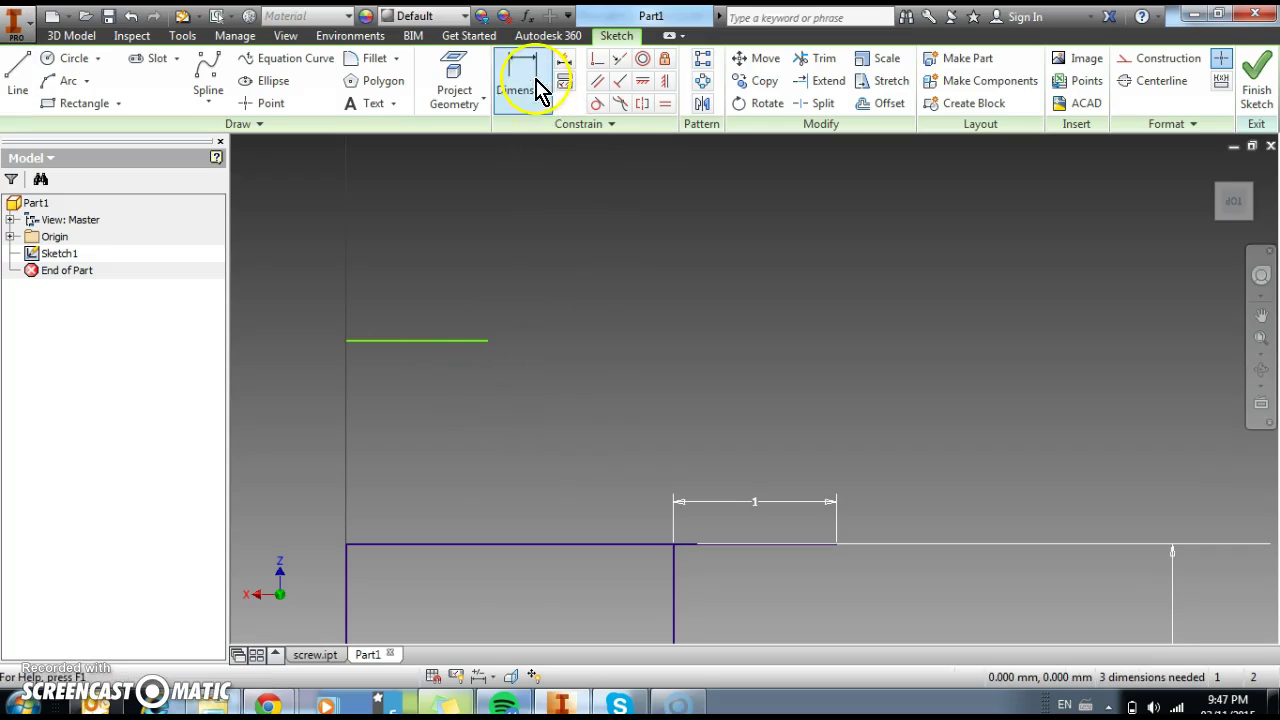
- Dimension the distance between the short upper line and the rectangle's top edge and set it to 1.5 mm
left_click(538, 88)
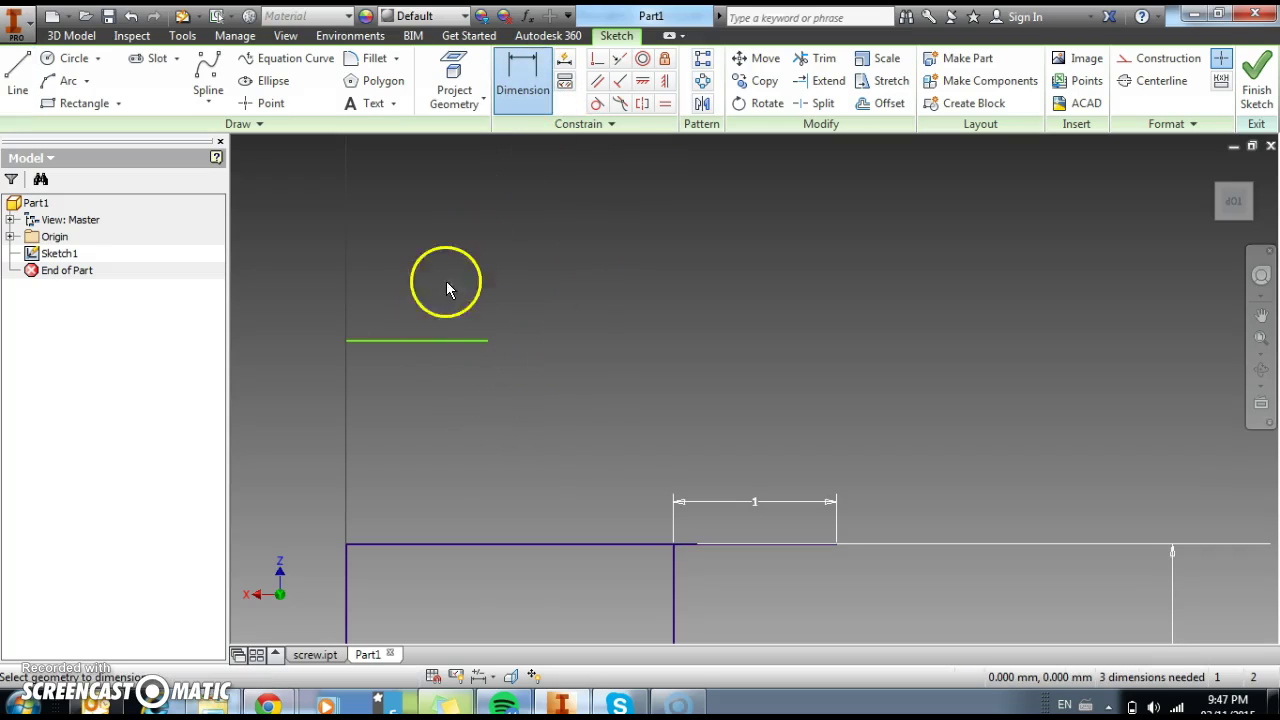
left_click(414, 340)
left_click(437, 553)
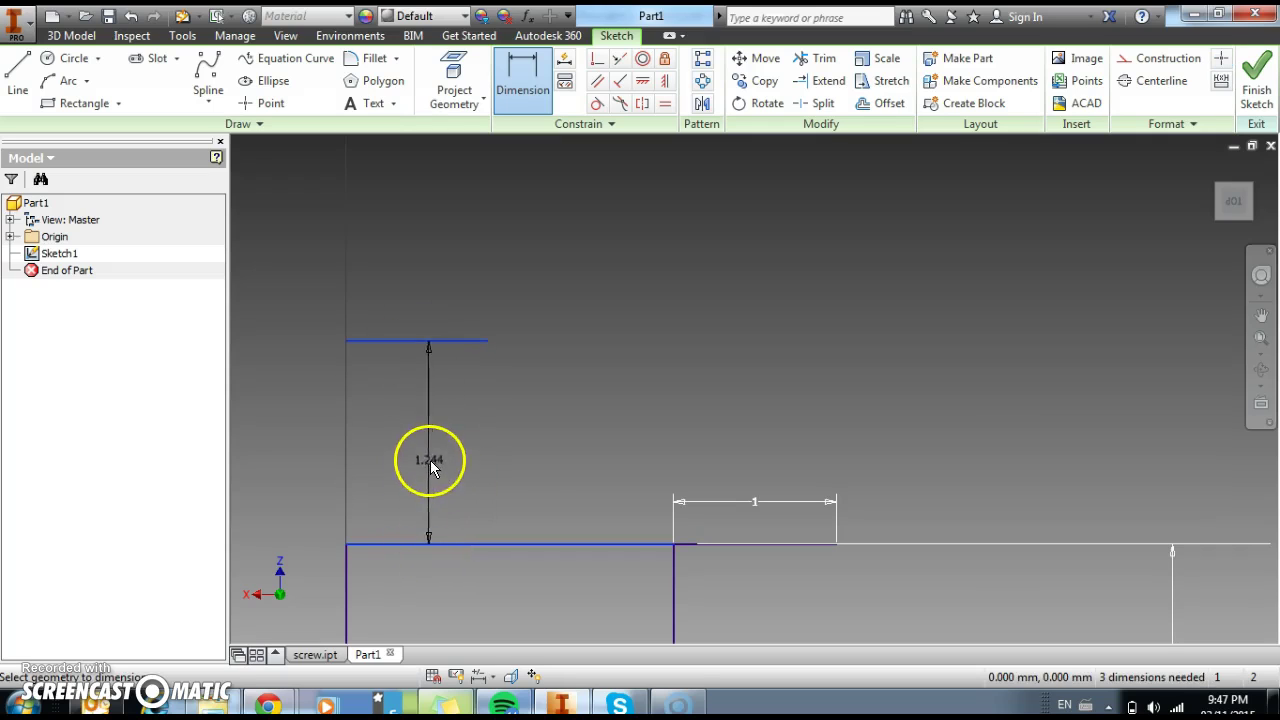
left_click(423, 460)
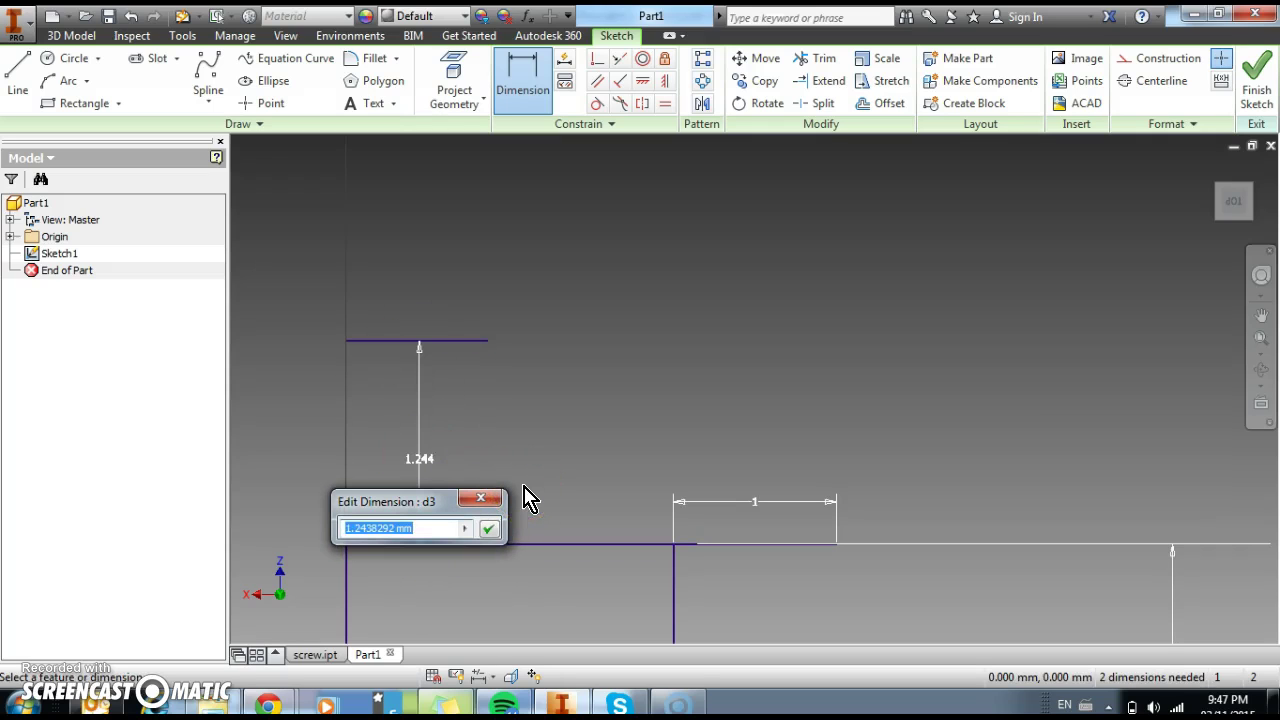
type("1.5")
key("Return")
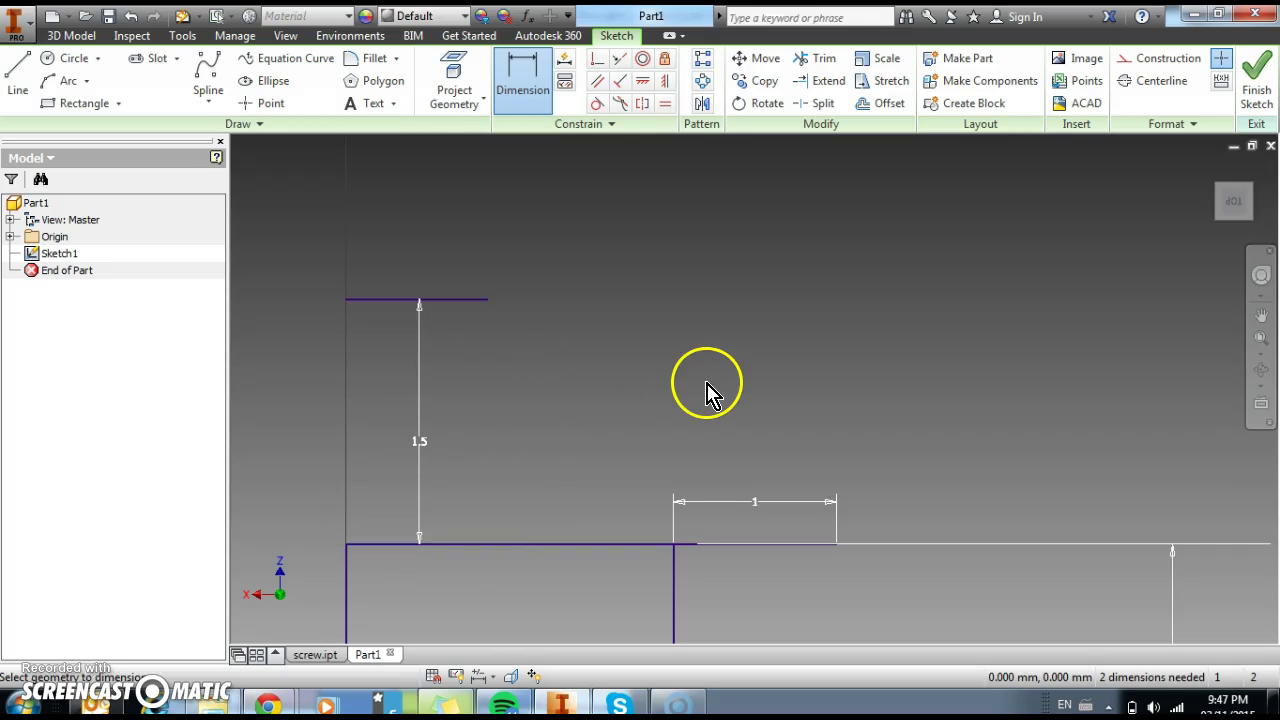
- Draw a three-point arc, radius about 2.9 mm, from the short upper line's free end to the outer end of the 1 mm line
left_click(68, 80)
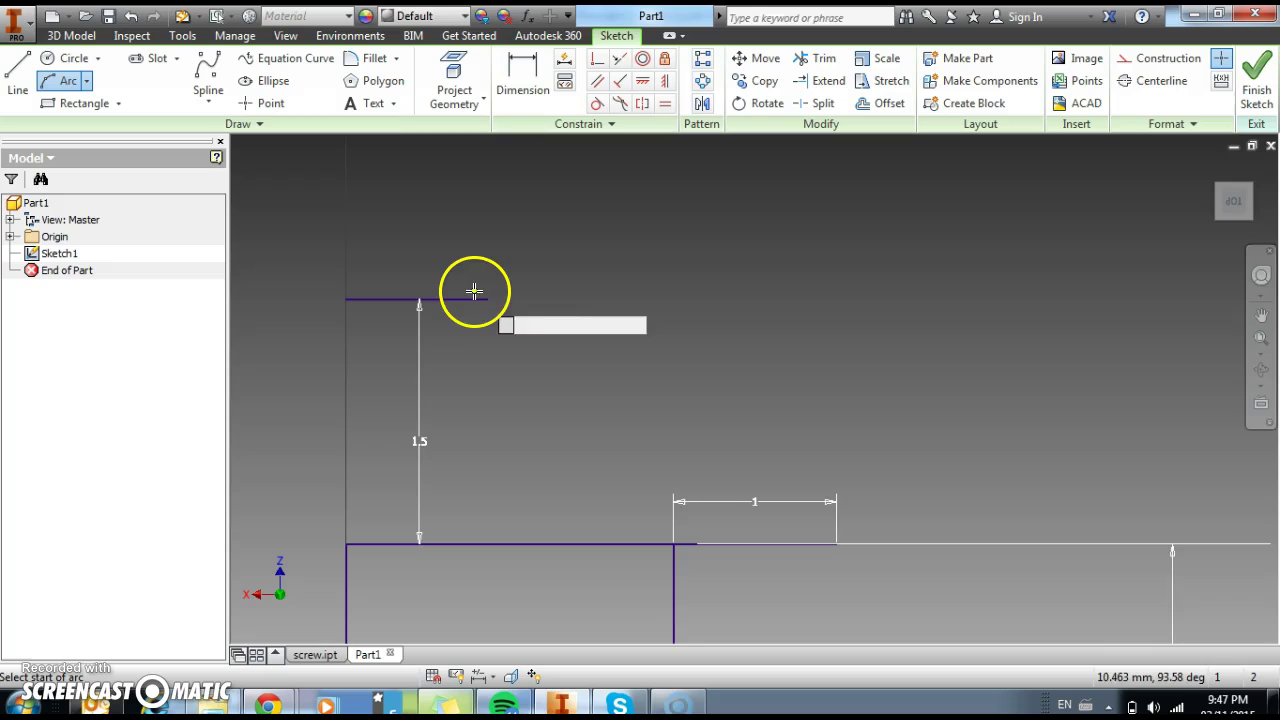
left_click(484, 301)
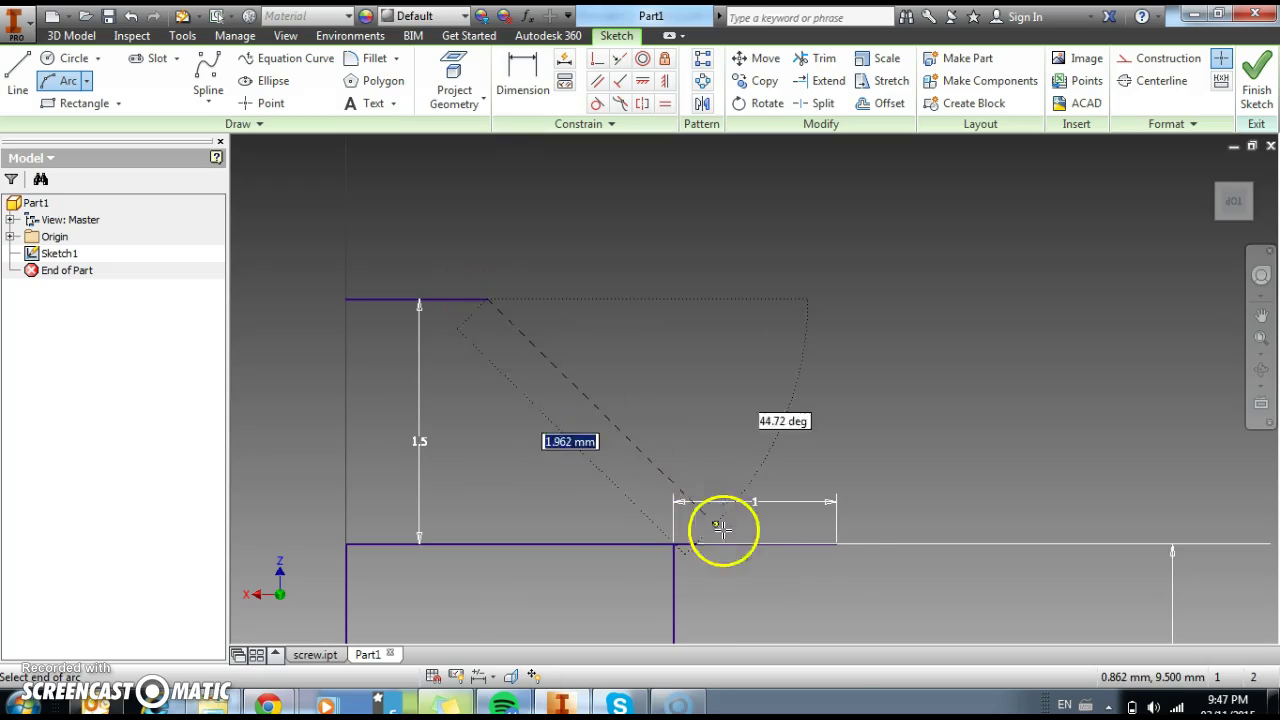
left_click(835, 544)
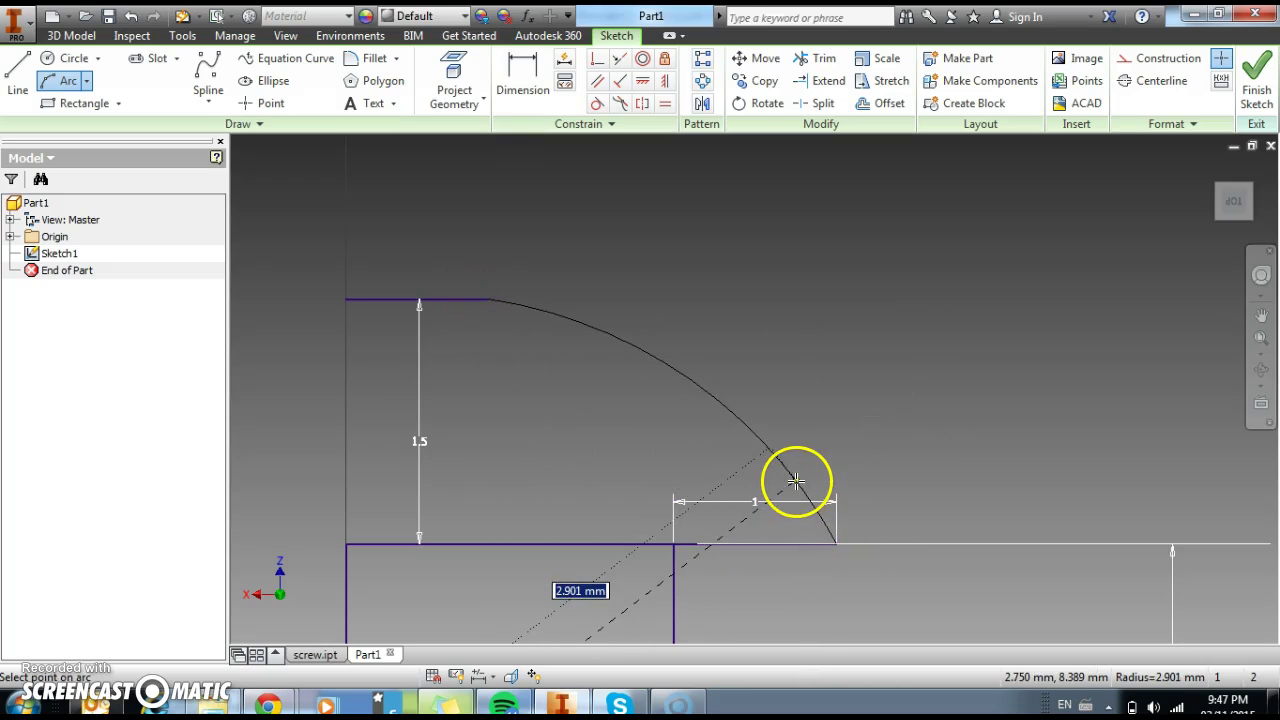
left_click(795, 478)
key("Escape")
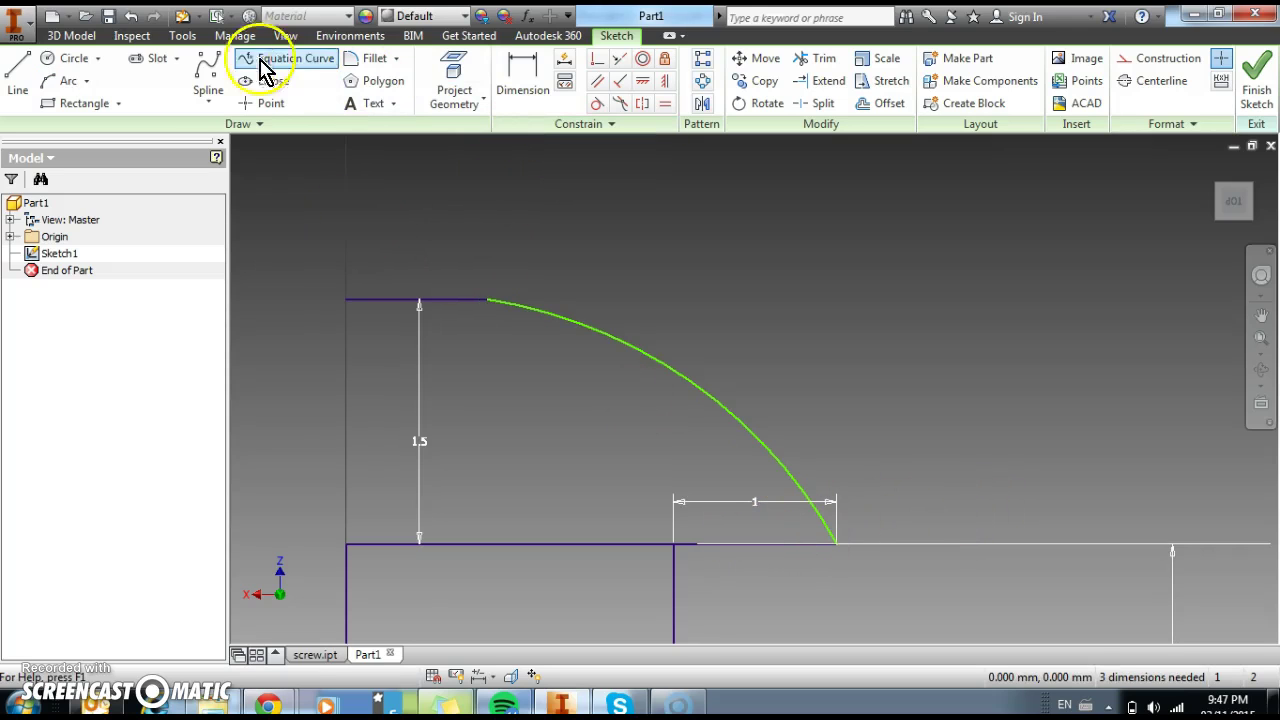
- Close the head profile with a vertical line along the axis from the short upper line to the rectangle's top corner
left_click(18, 75)
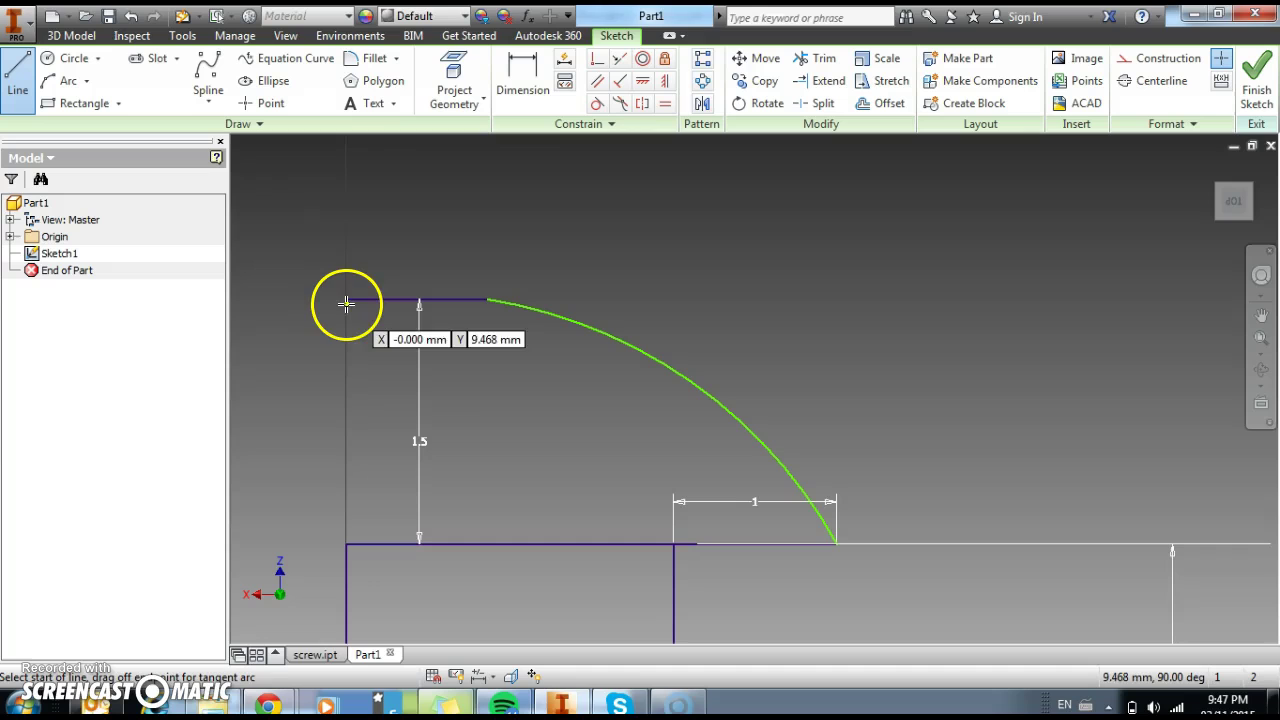
left_click(346, 300)
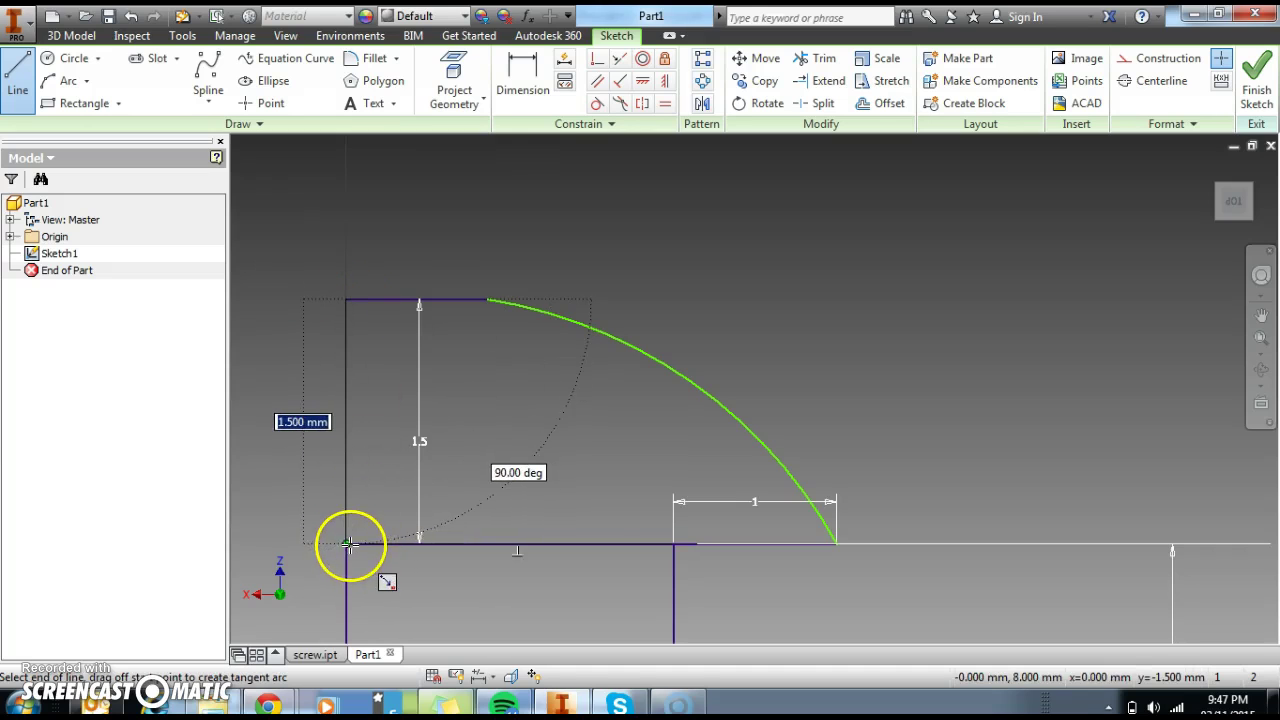
left_click(346, 544)
key("Escape")
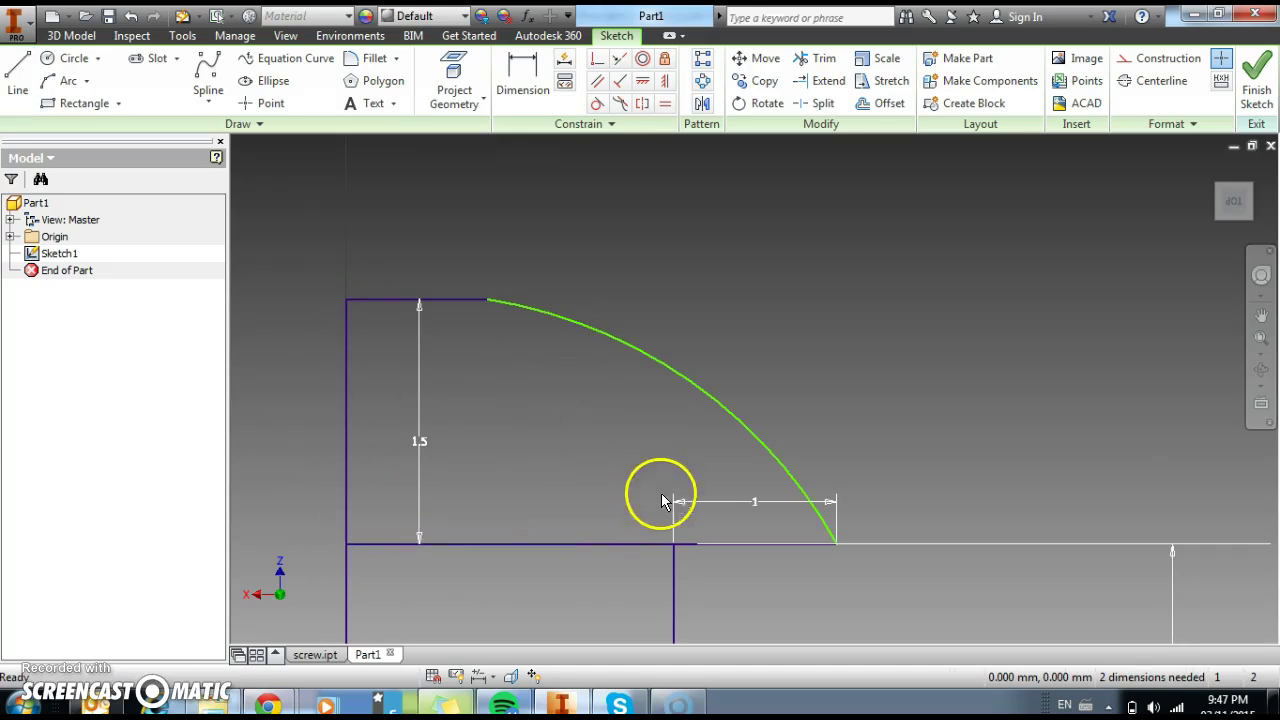
- Try to trim the rectangle's top edge between the shank and the head
scroll(666, 503, "down", 5)
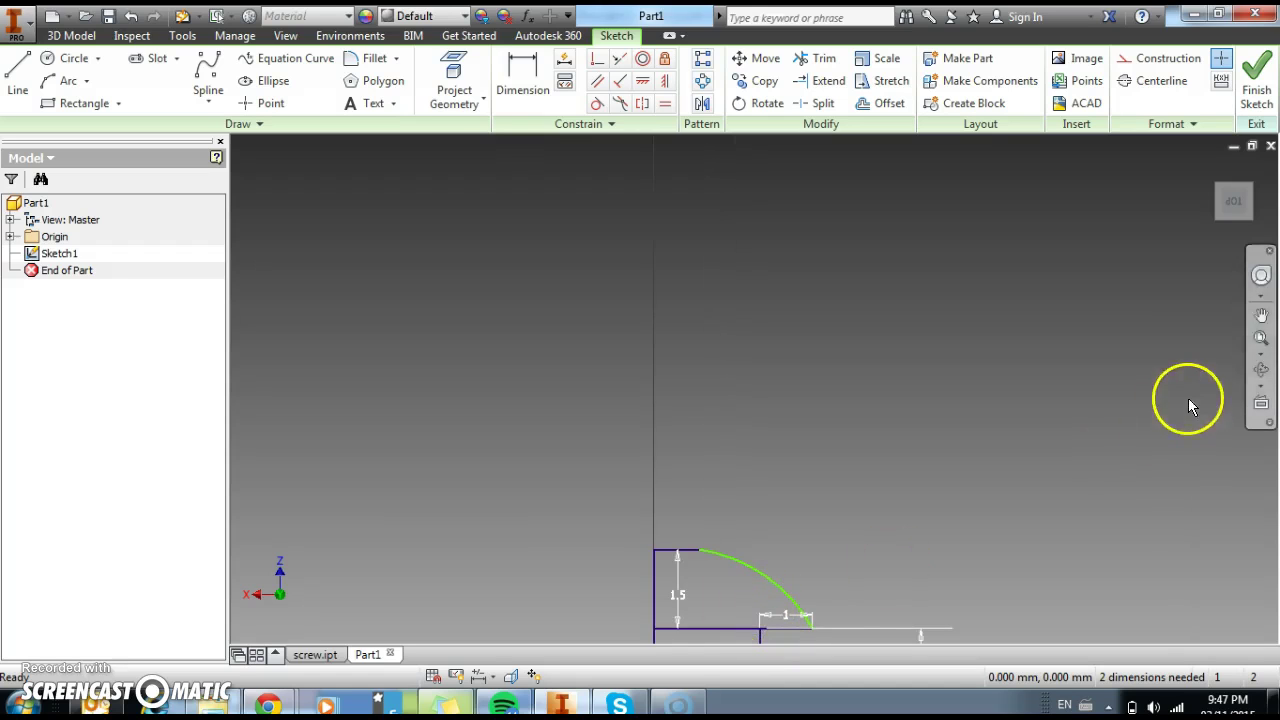
left_click(1261, 337)
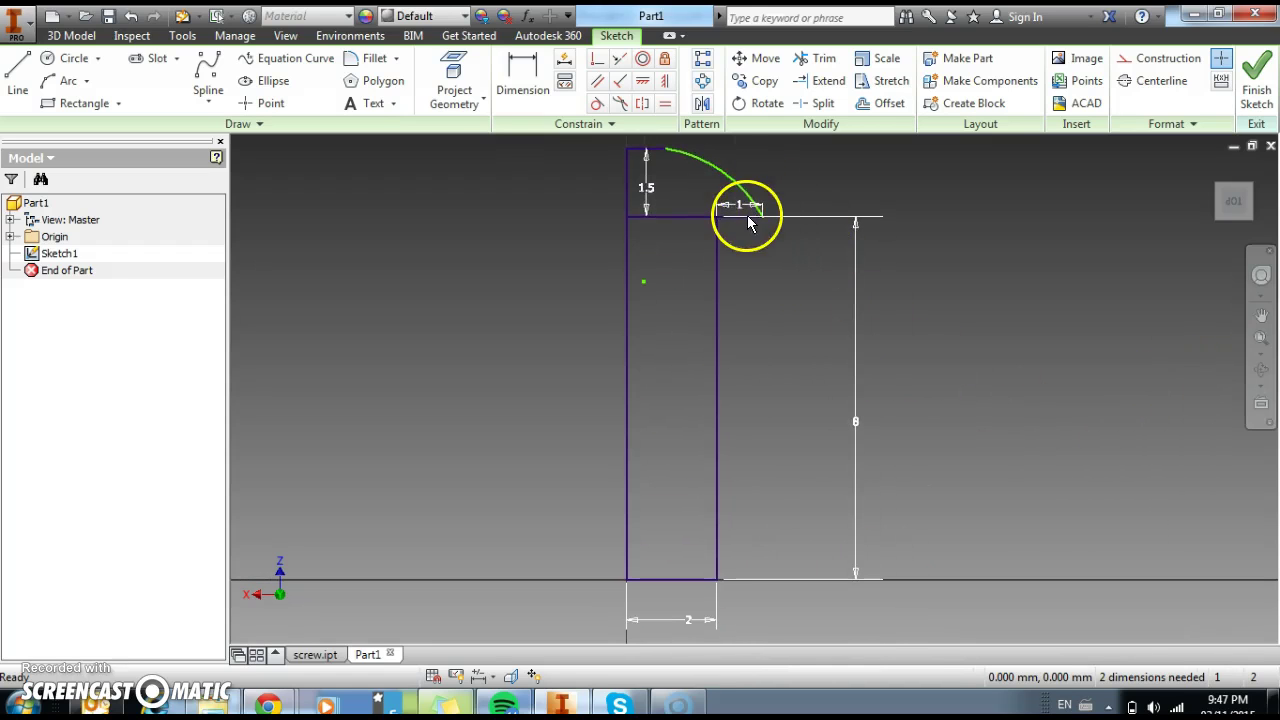
left_click(820, 68)
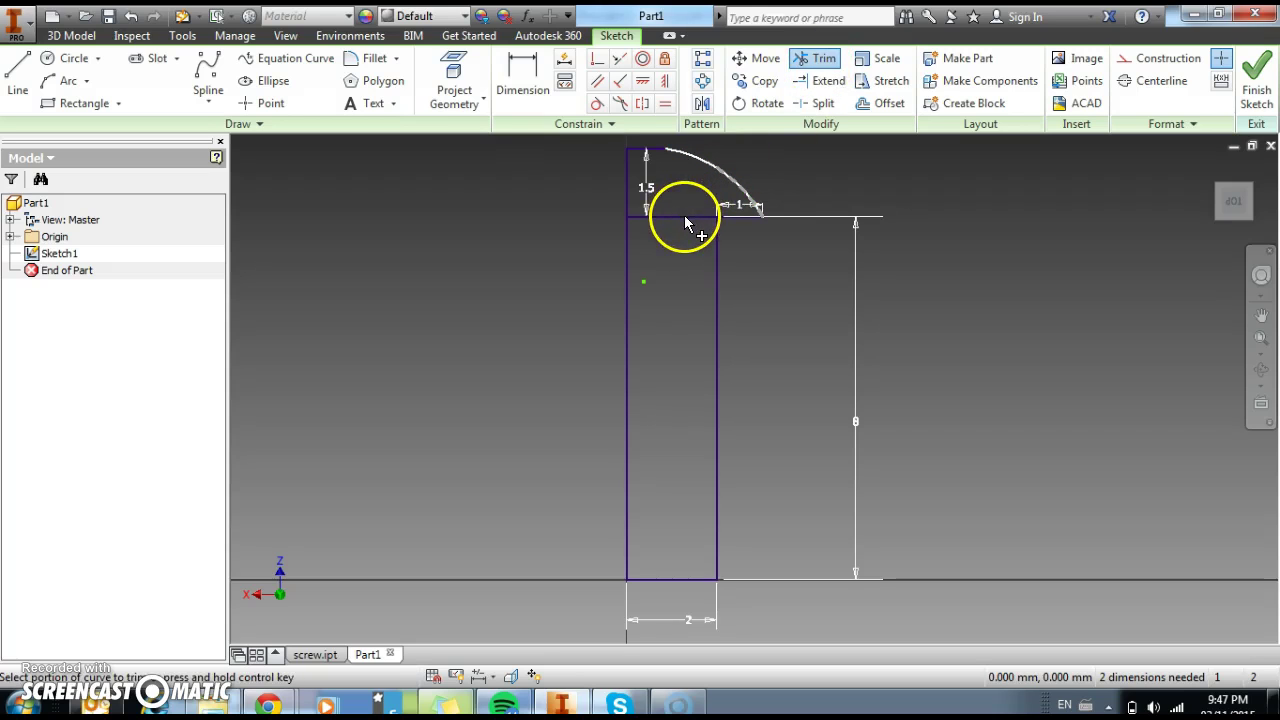
left_click(724, 214)
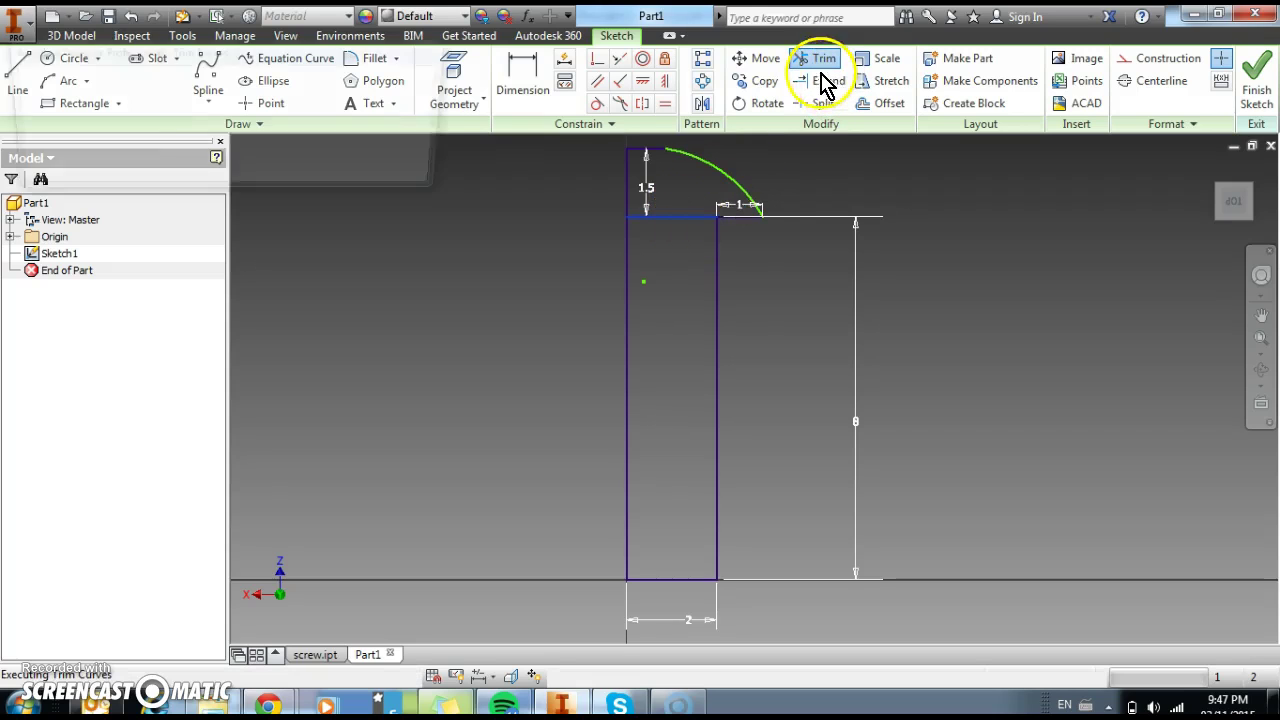
left_click(415, 176)
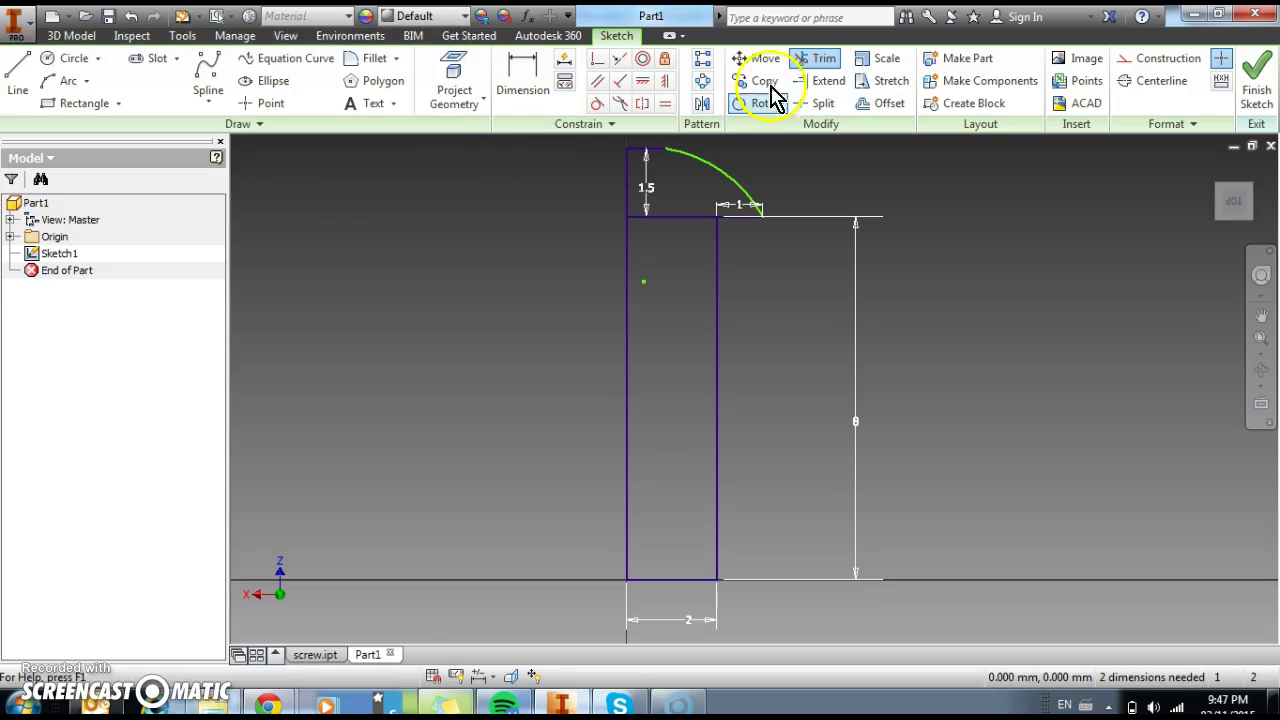
left_click(820, 62)
scroll(670, 228, "up", 5)
left_click(689, 198)
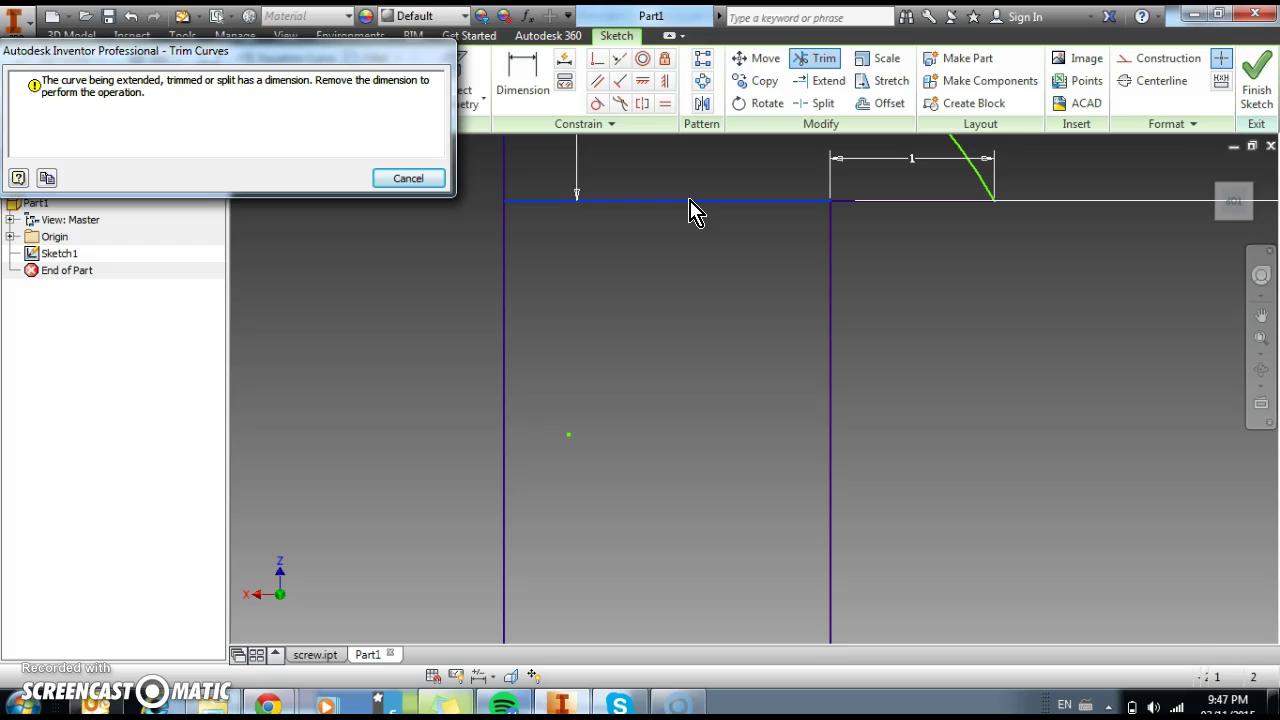
left_click(415, 180)
scroll(910, 229, "down", 3)
scroll(885, 222, "up", 4)
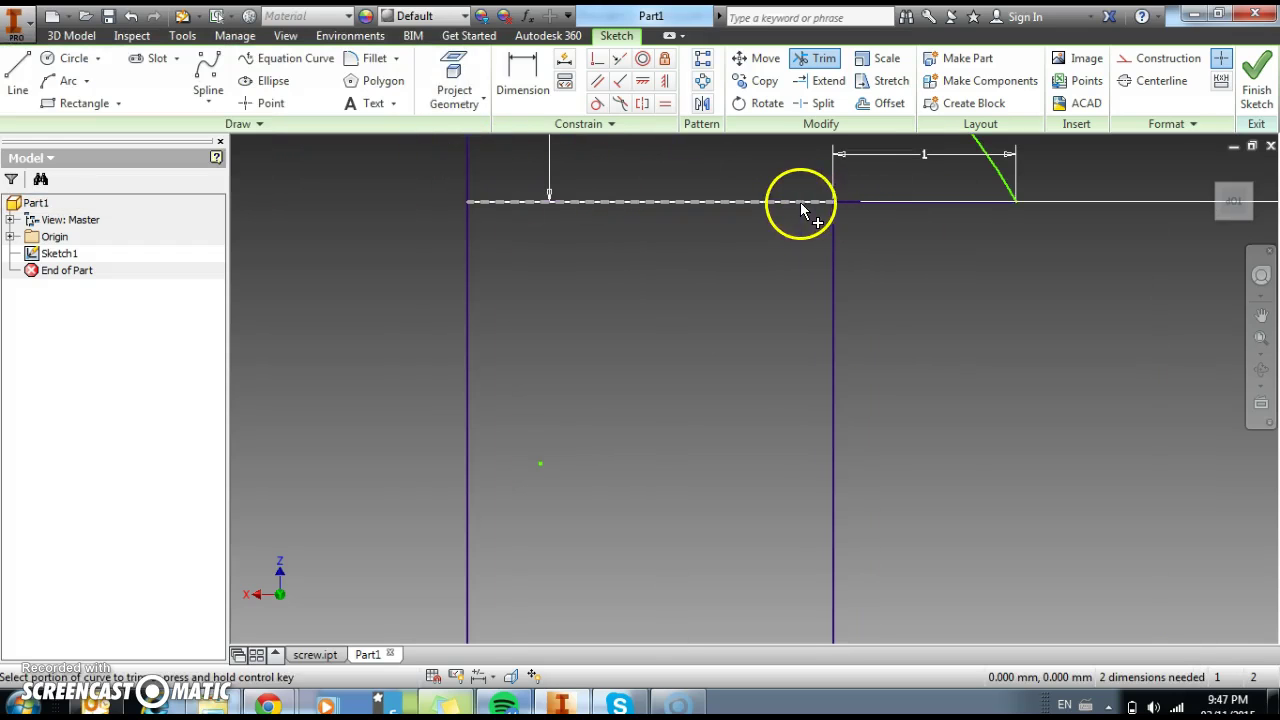
left_click(800, 202)
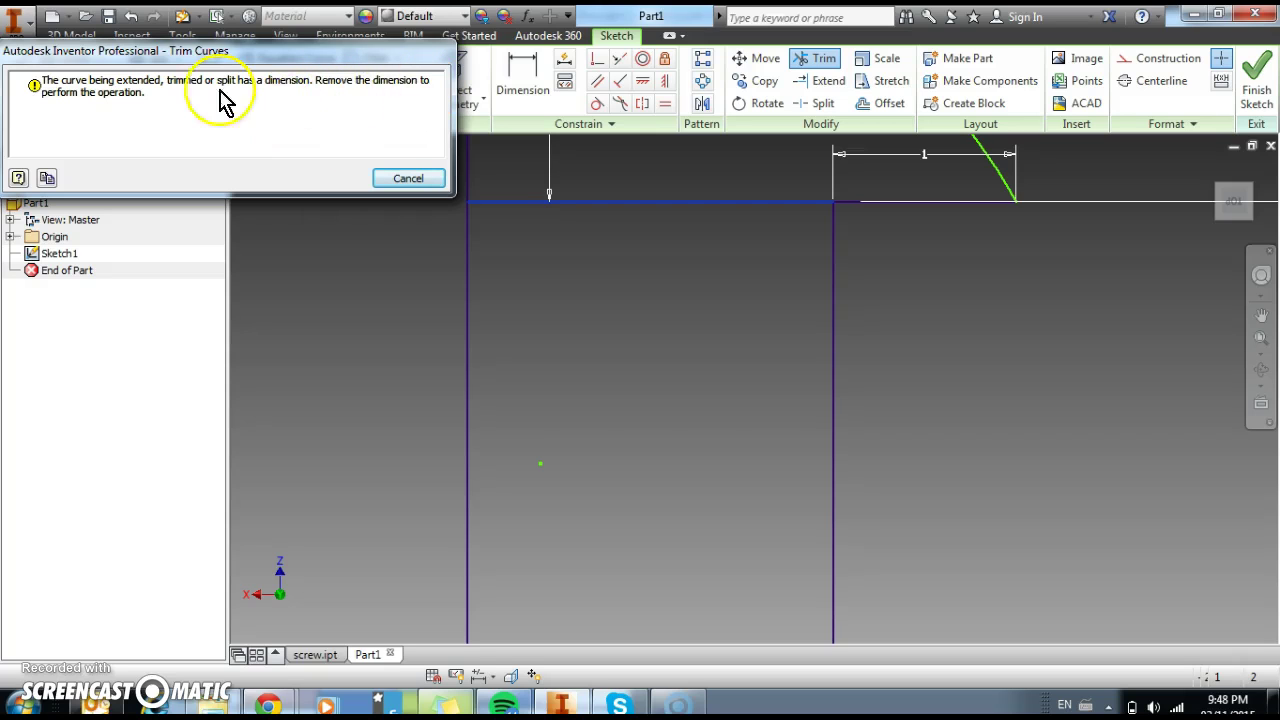
left_click(397, 186)
scroll(700, 345, "down", 4)
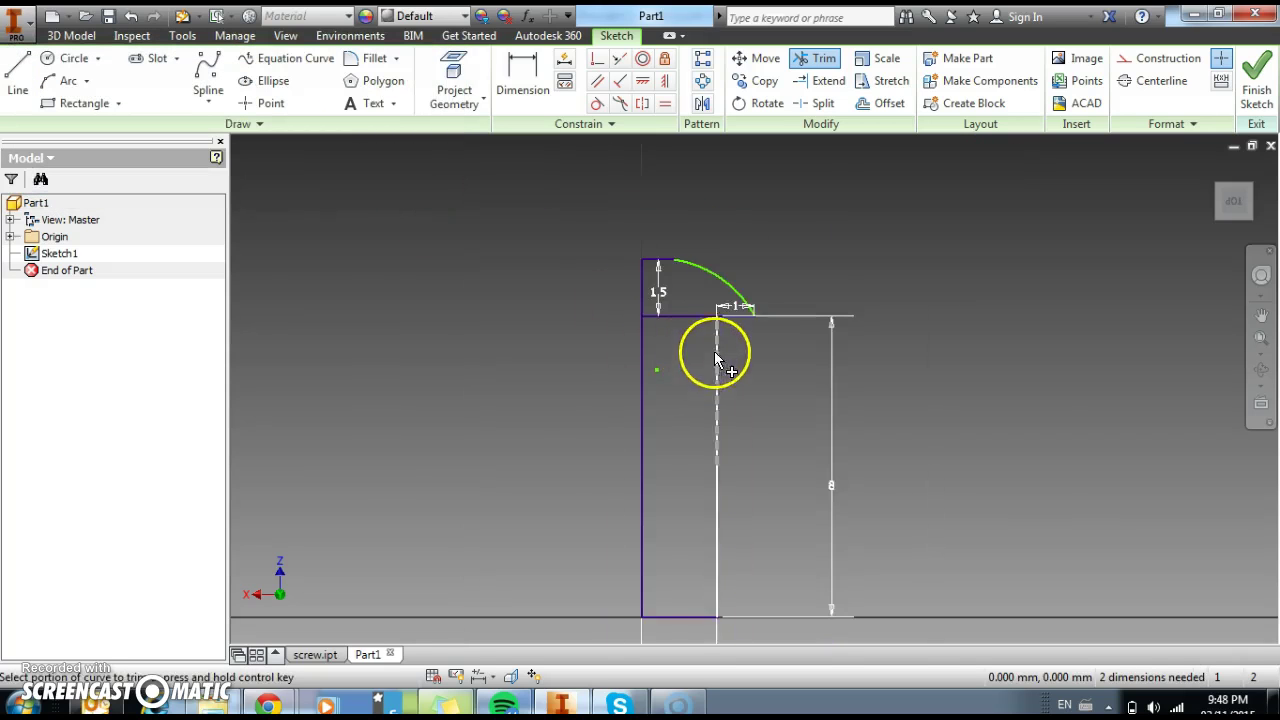
- Delete the 1 mm dimension on the head's underside line
scroll(757, 300, "up", 3)
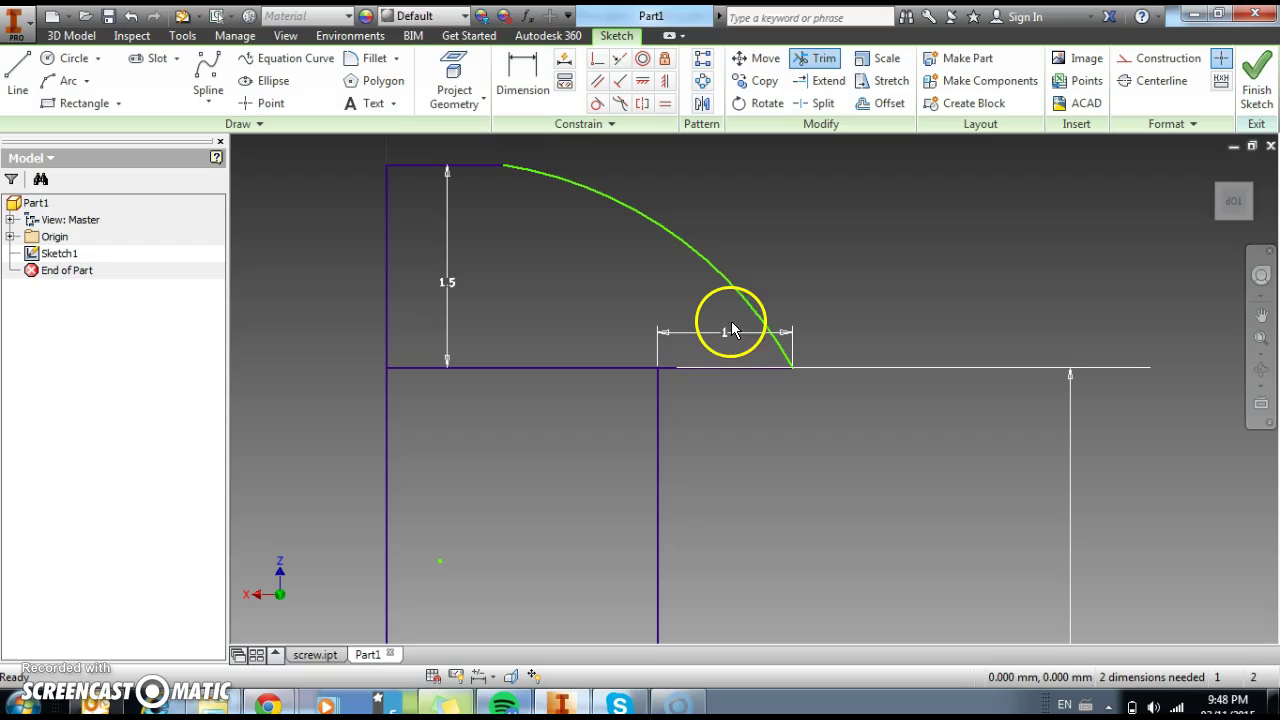
key("Escape")
left_click(733, 333)
key("Delete")
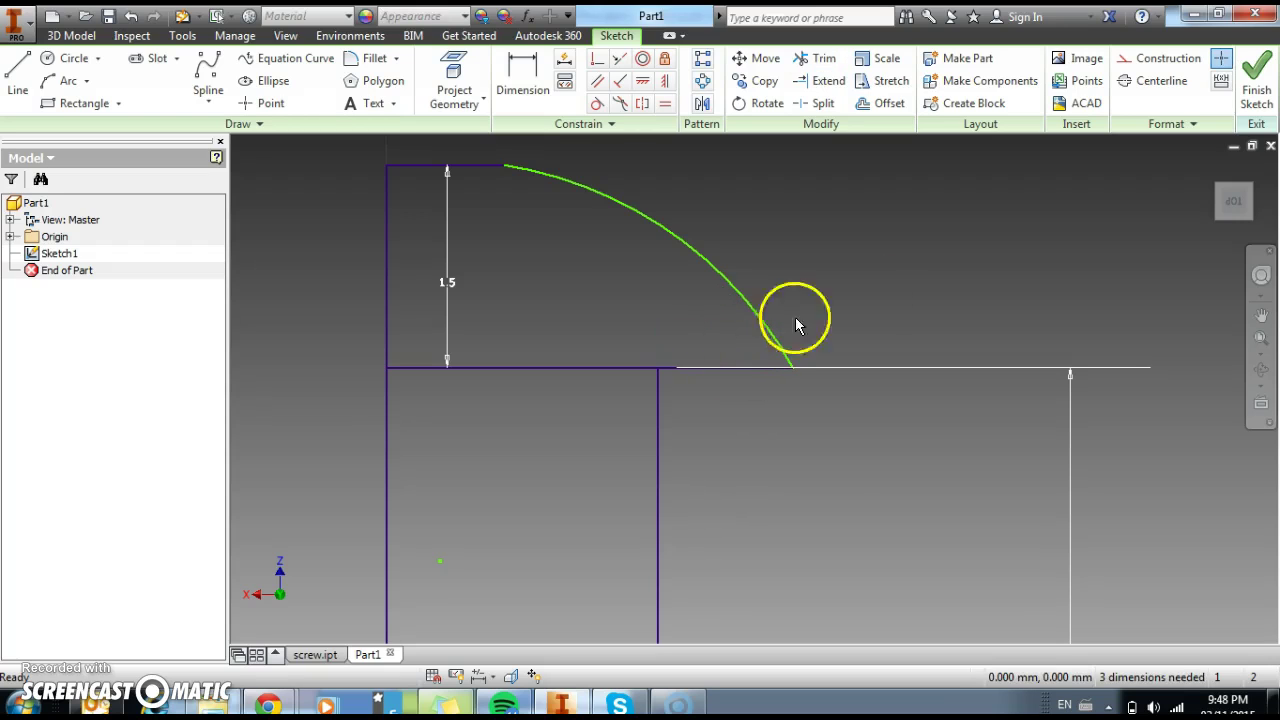
- Try again to trim the shared edge between the shank and the head
key("x")
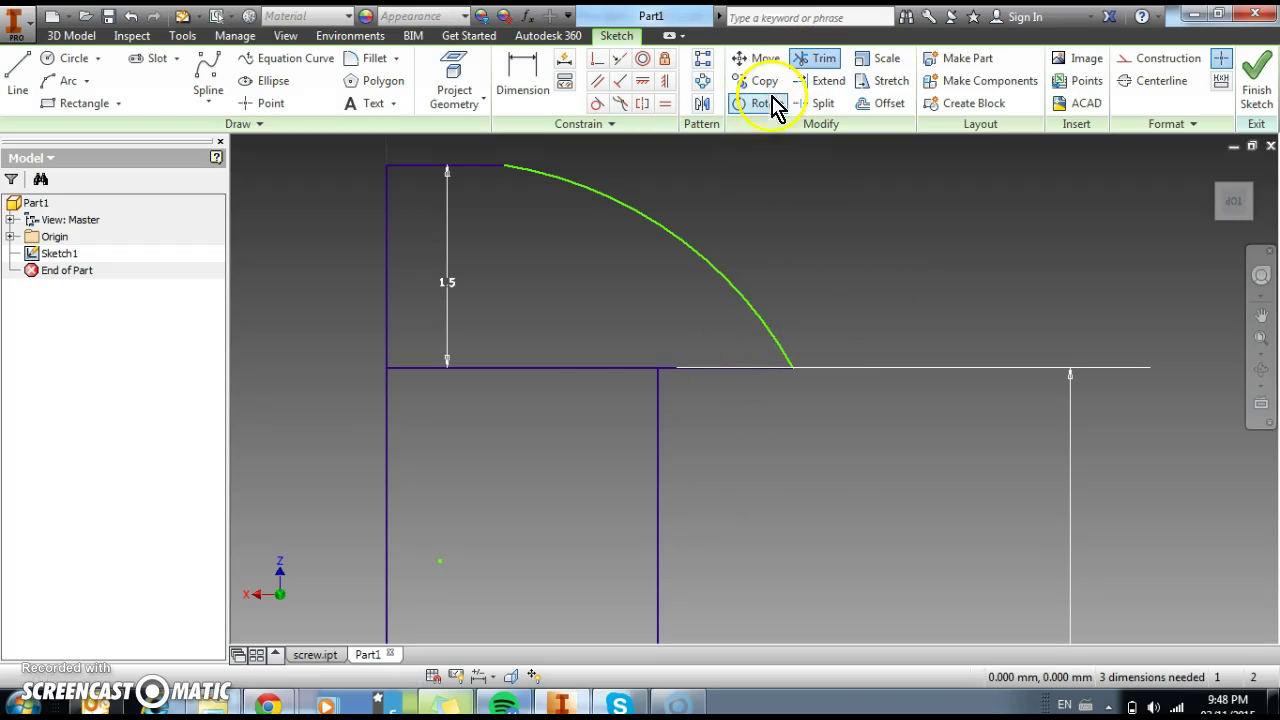
left_click(583, 368)
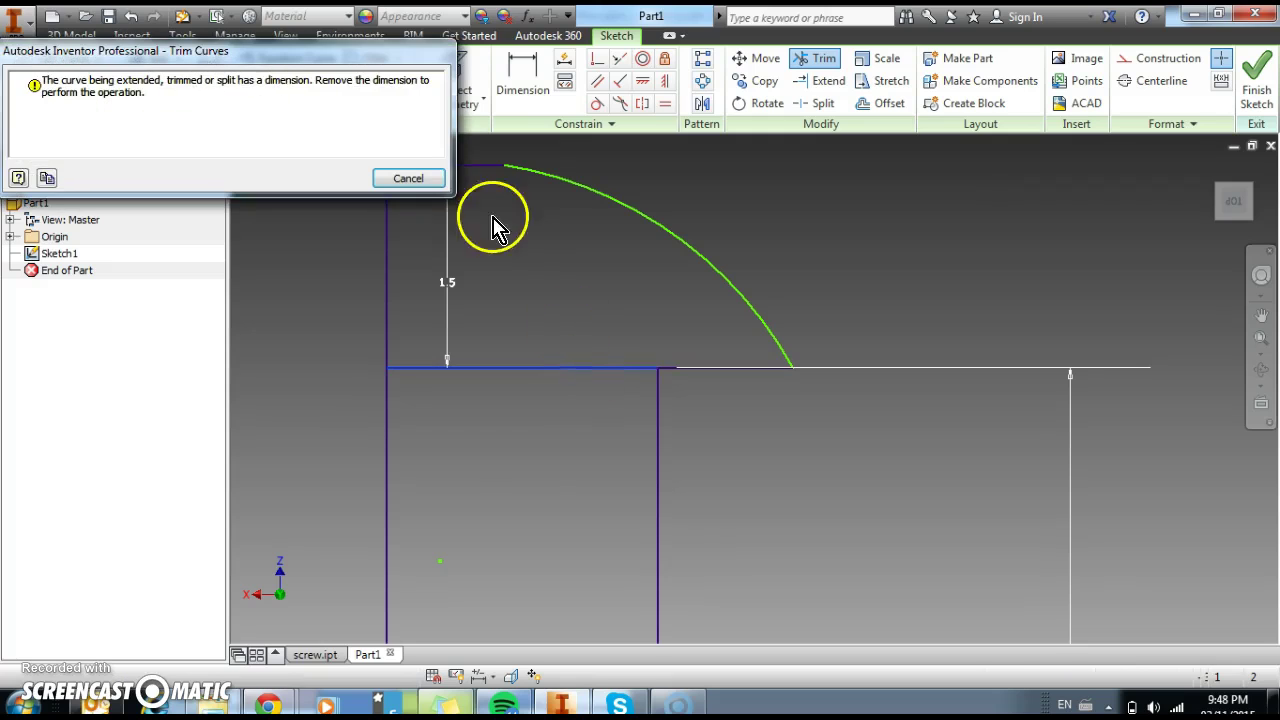
left_click(415, 180)
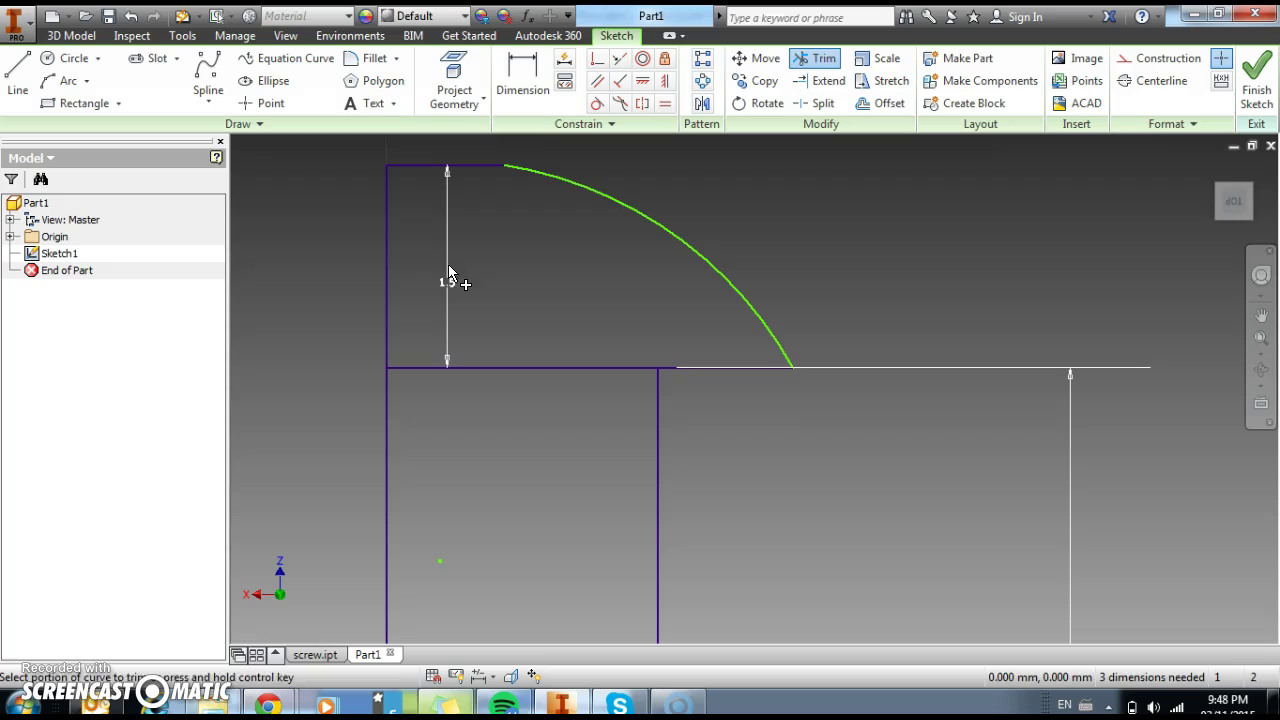
- Delete the 1.5 mm and 8 mm dimensions and trim away the rectangle's top edge to merge the shank and head outlines
key("Escape")
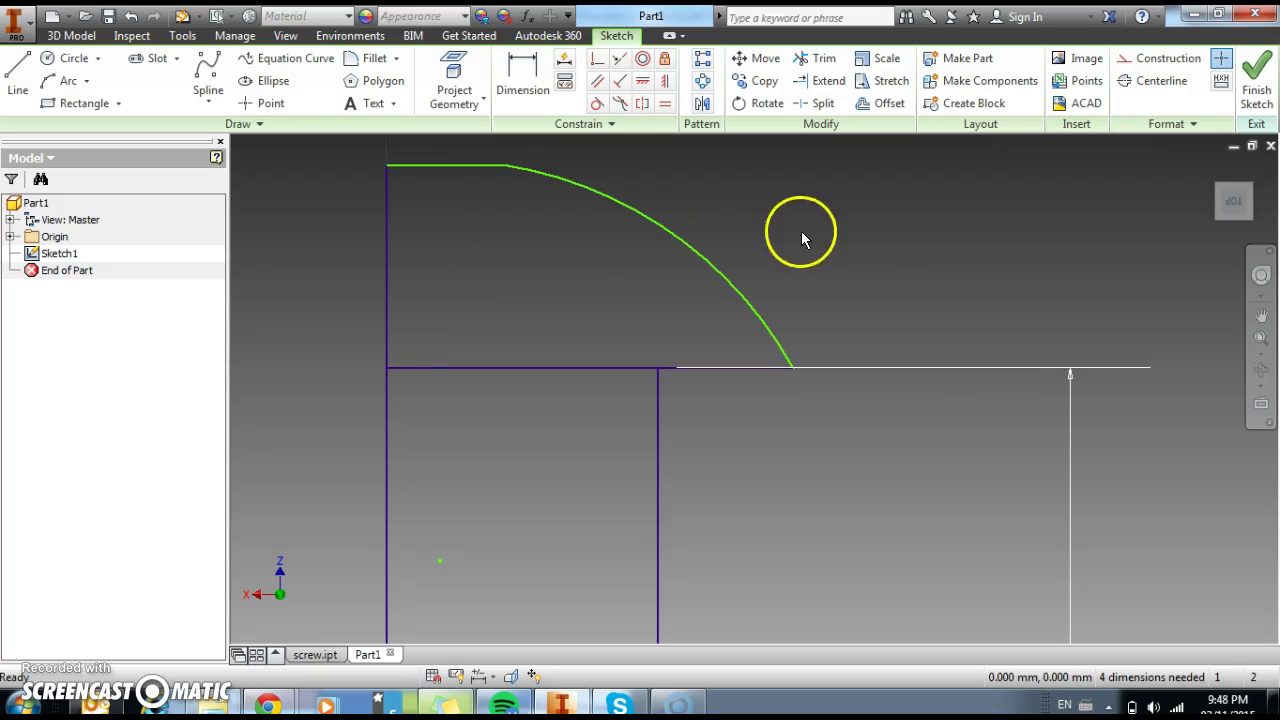
left_click(1068, 383)
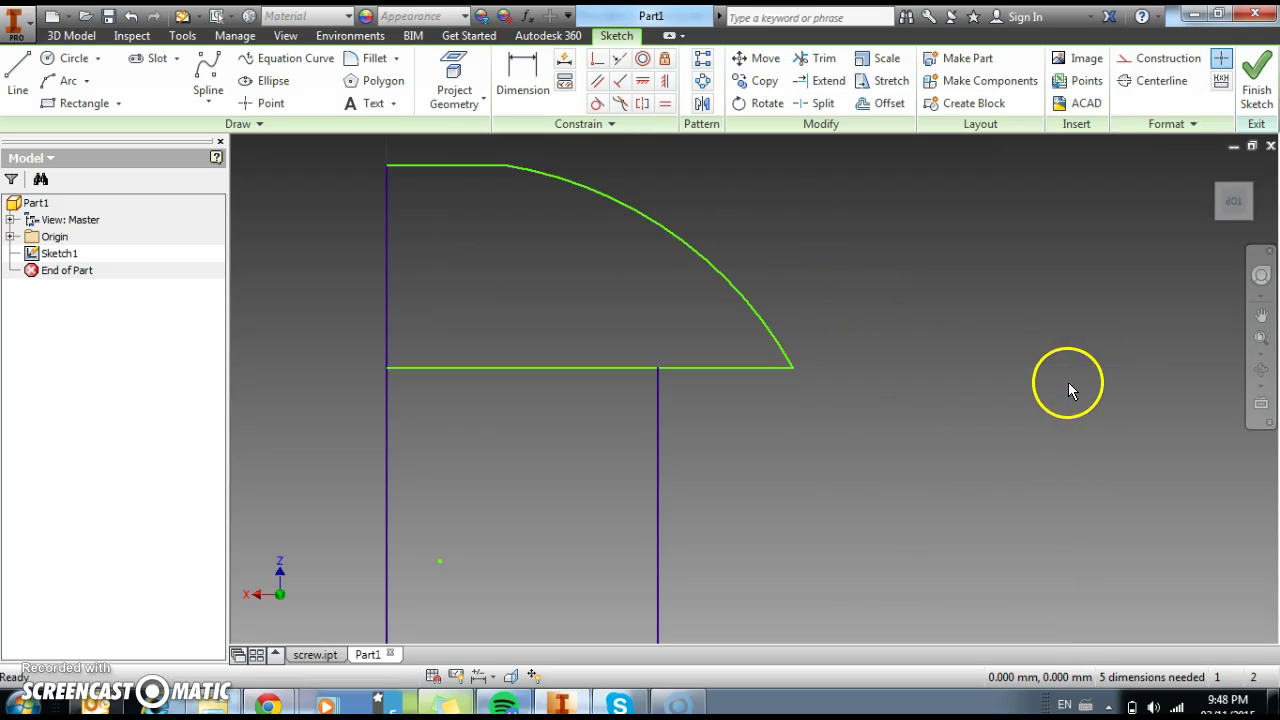
left_click(818, 60)
left_click(630, 379)
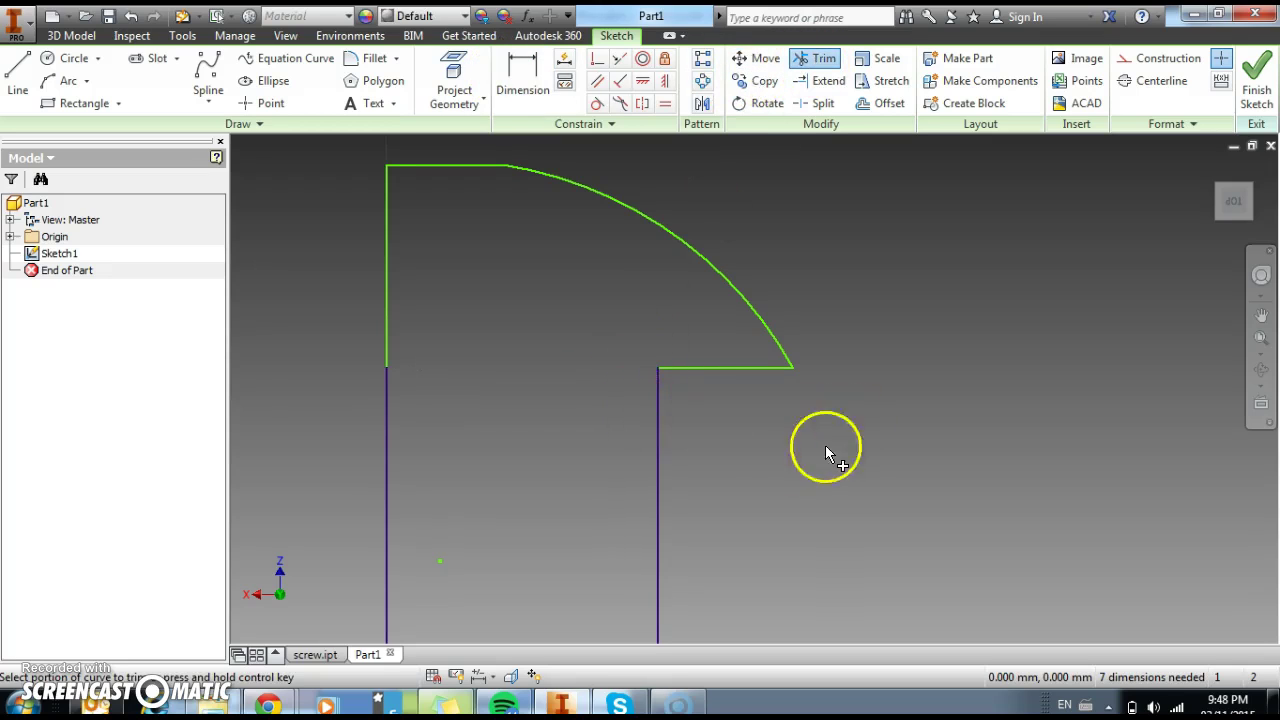
scroll(810, 500, "down", 5)
scroll(771, 600, "up", 3)
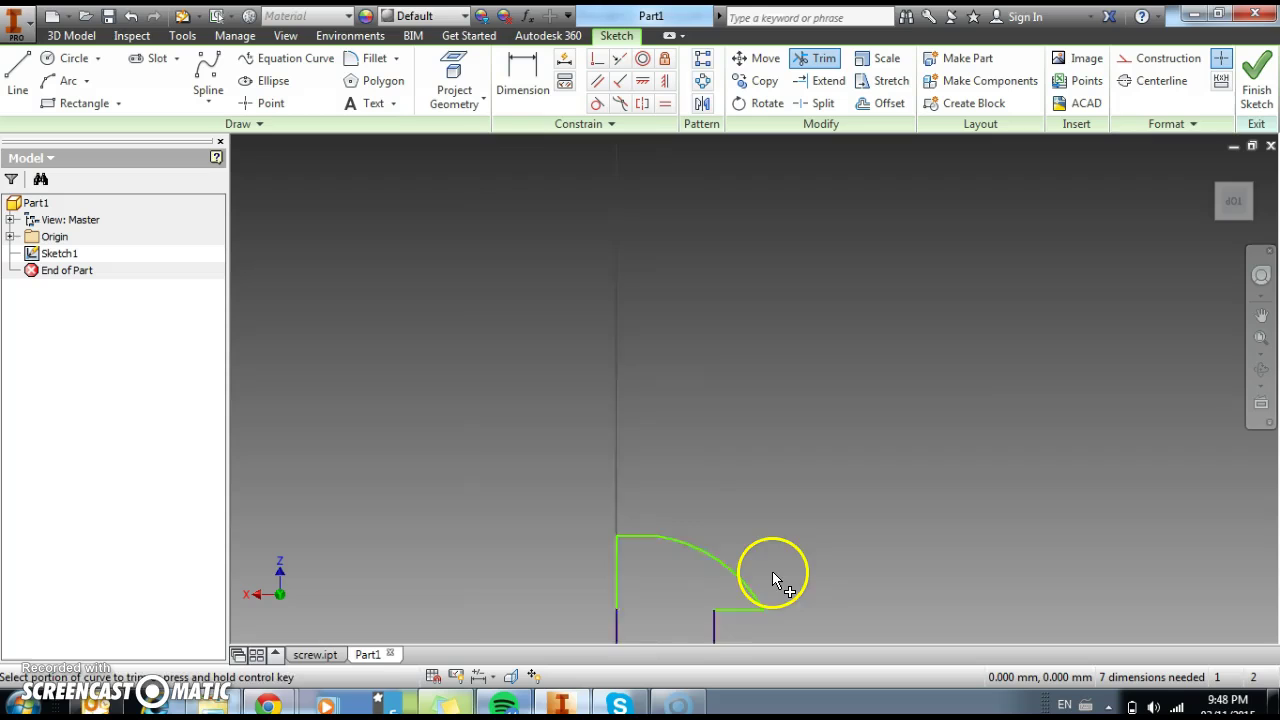
scroll(775, 580, "up", 2)
left_click(1261, 338)
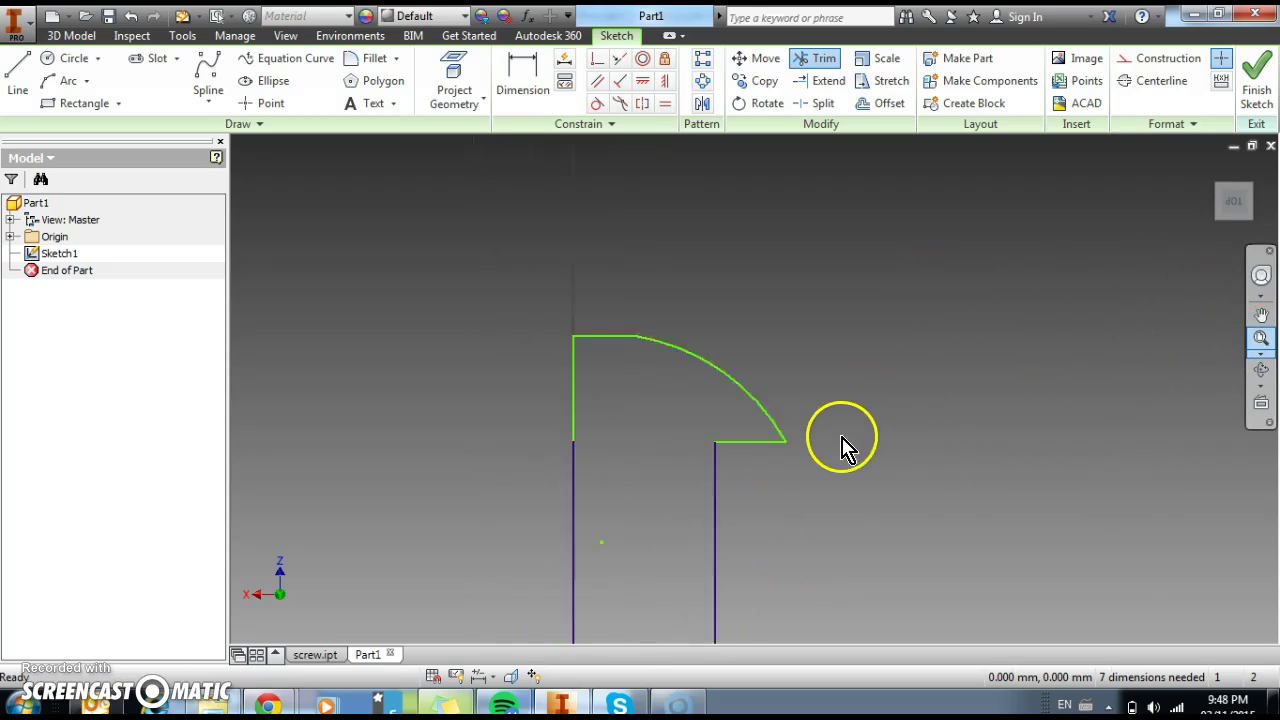
left_click_drag(843, 447, 831, 371)
key("Escape")
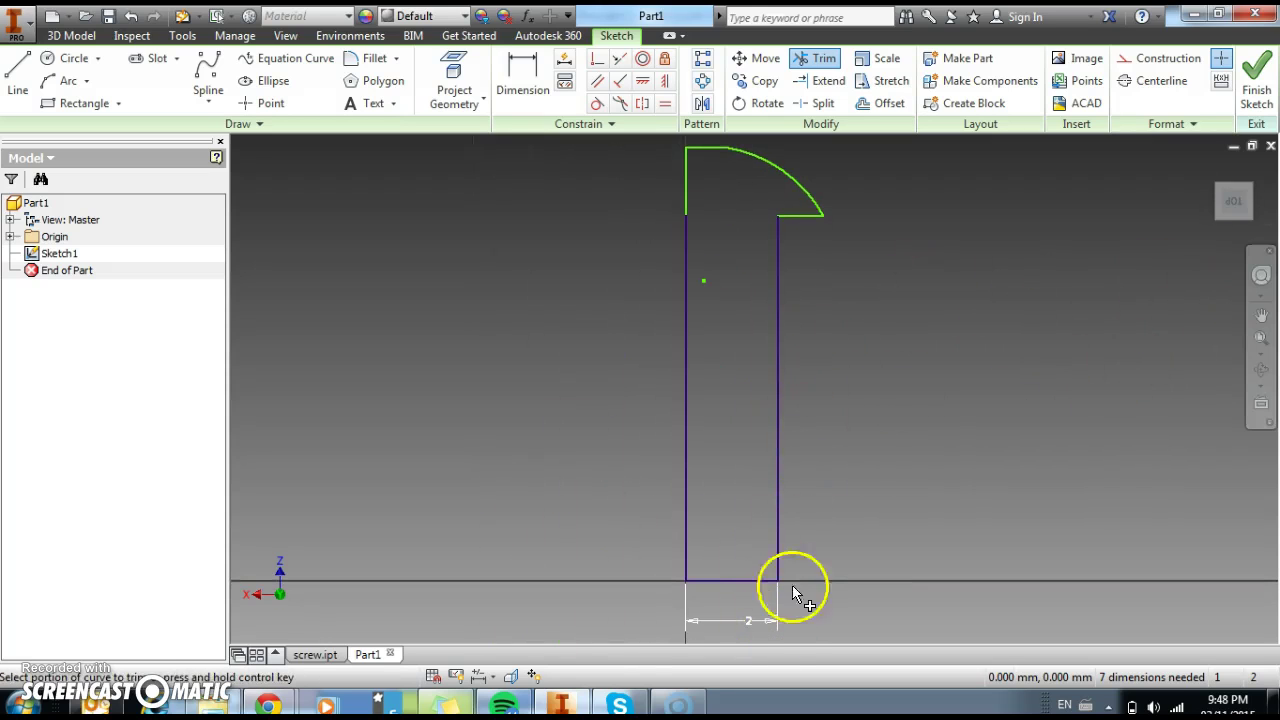
key("Escape")
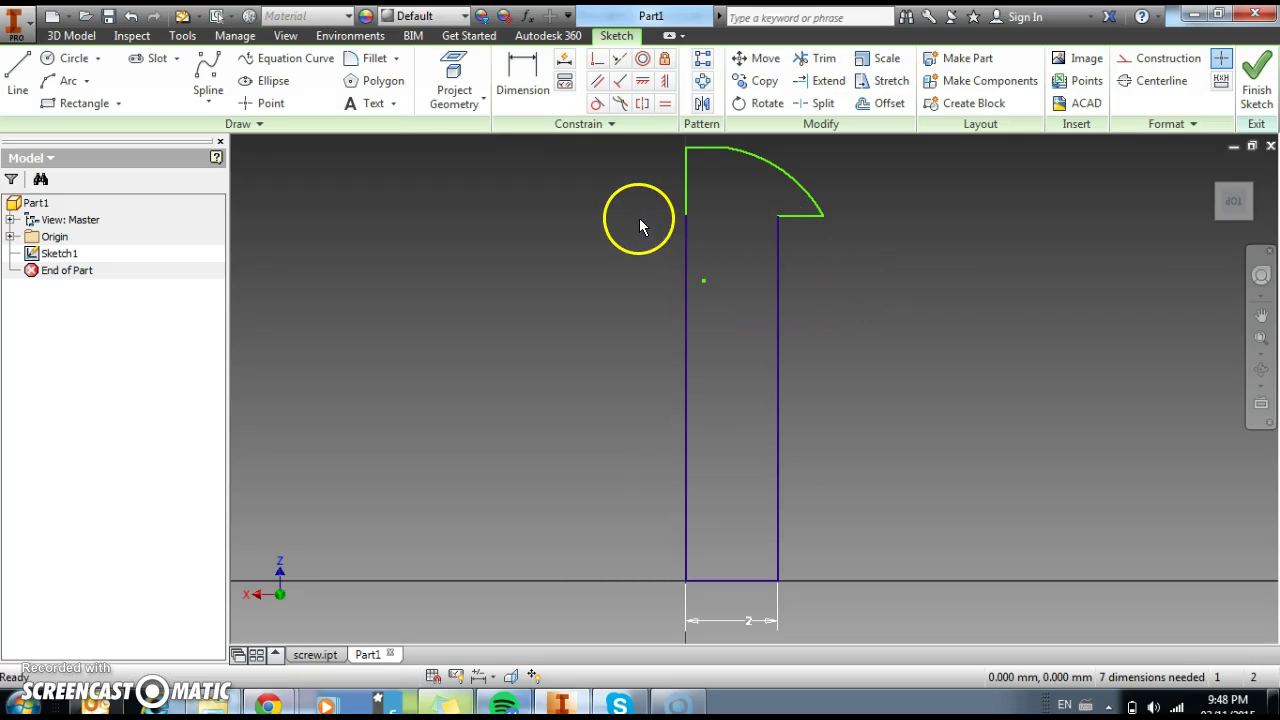
- Finish the sketch and revolve the merged screw profile a full turn about the shank's long centre-side edge
right_click(560, 228)
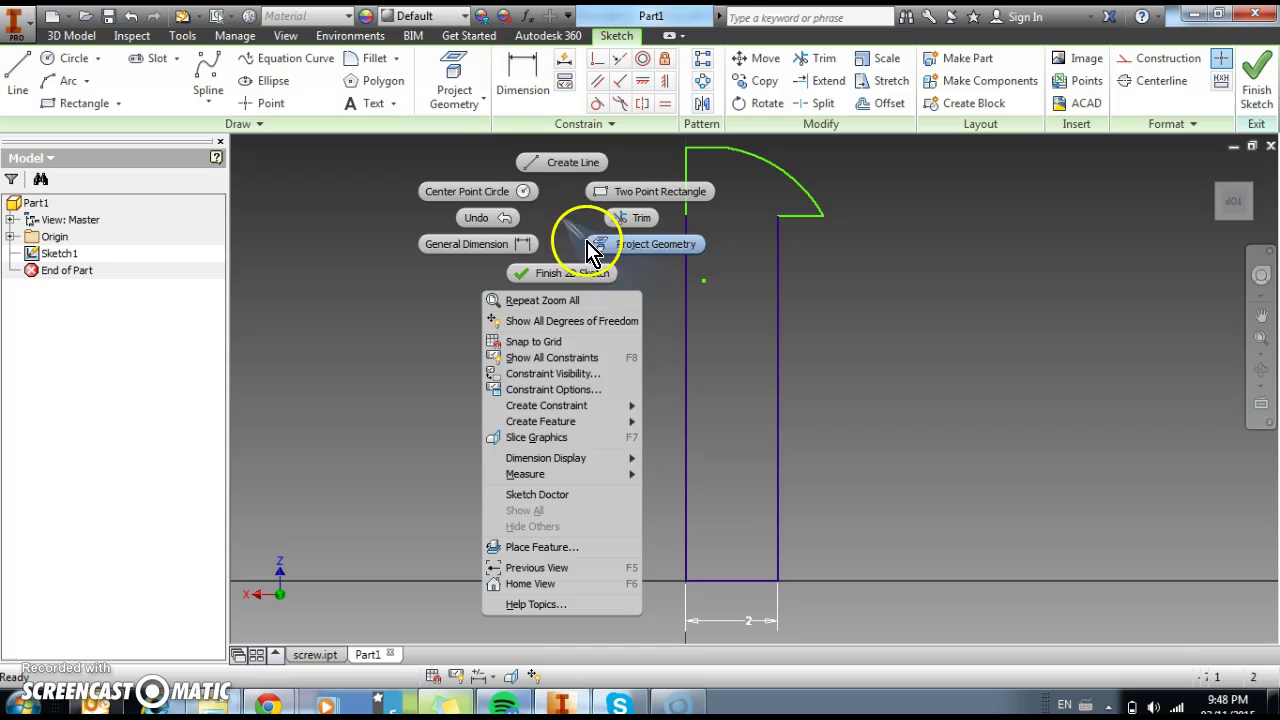
left_click(585, 278)
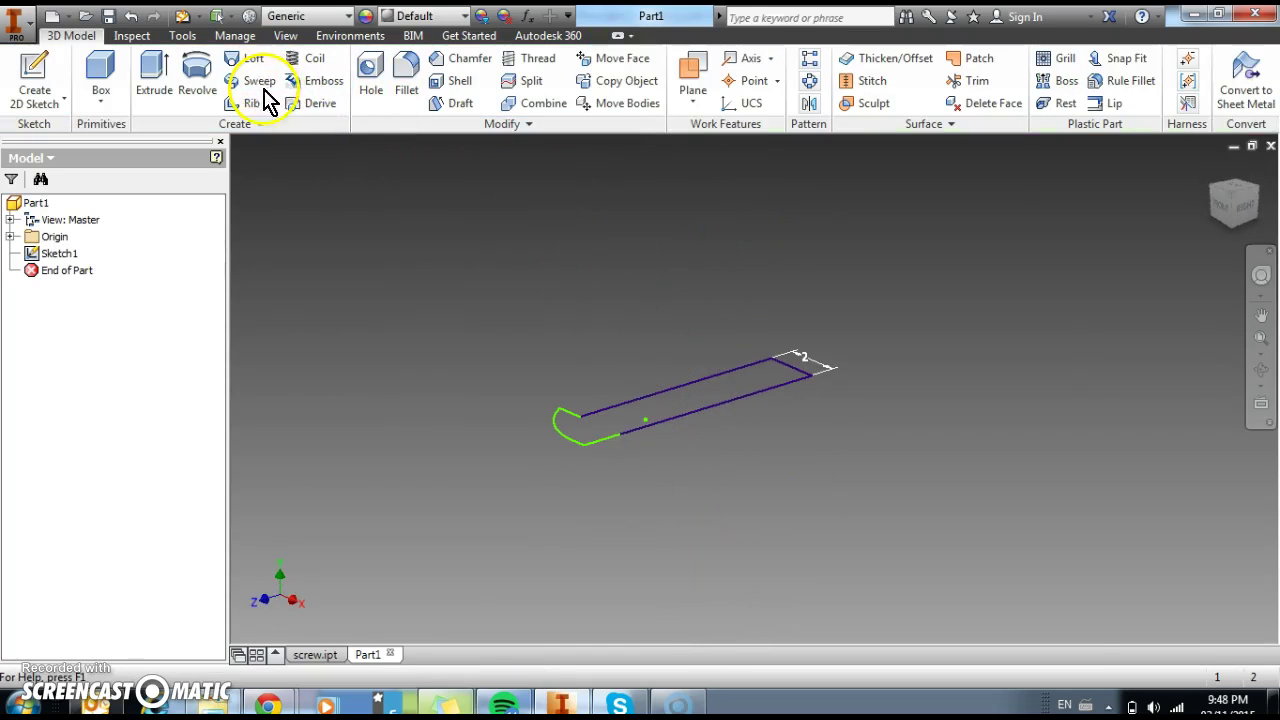
left_click(205, 78)
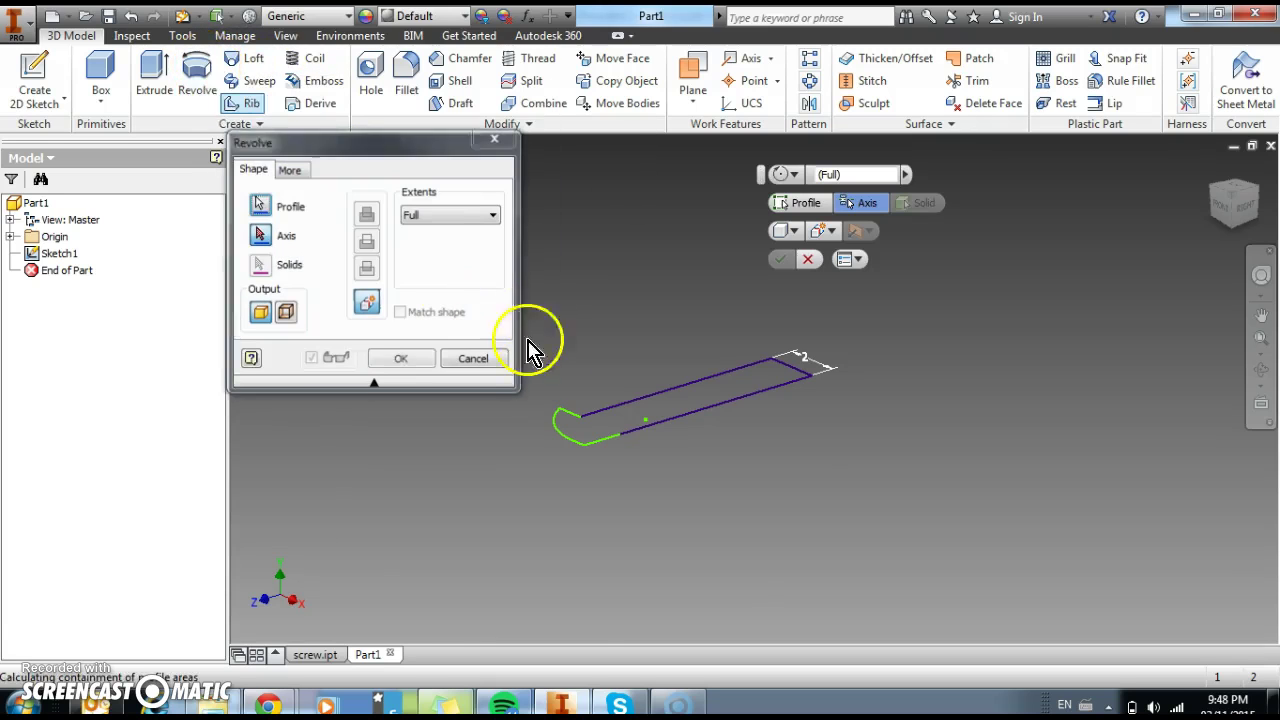
left_click(262, 238)
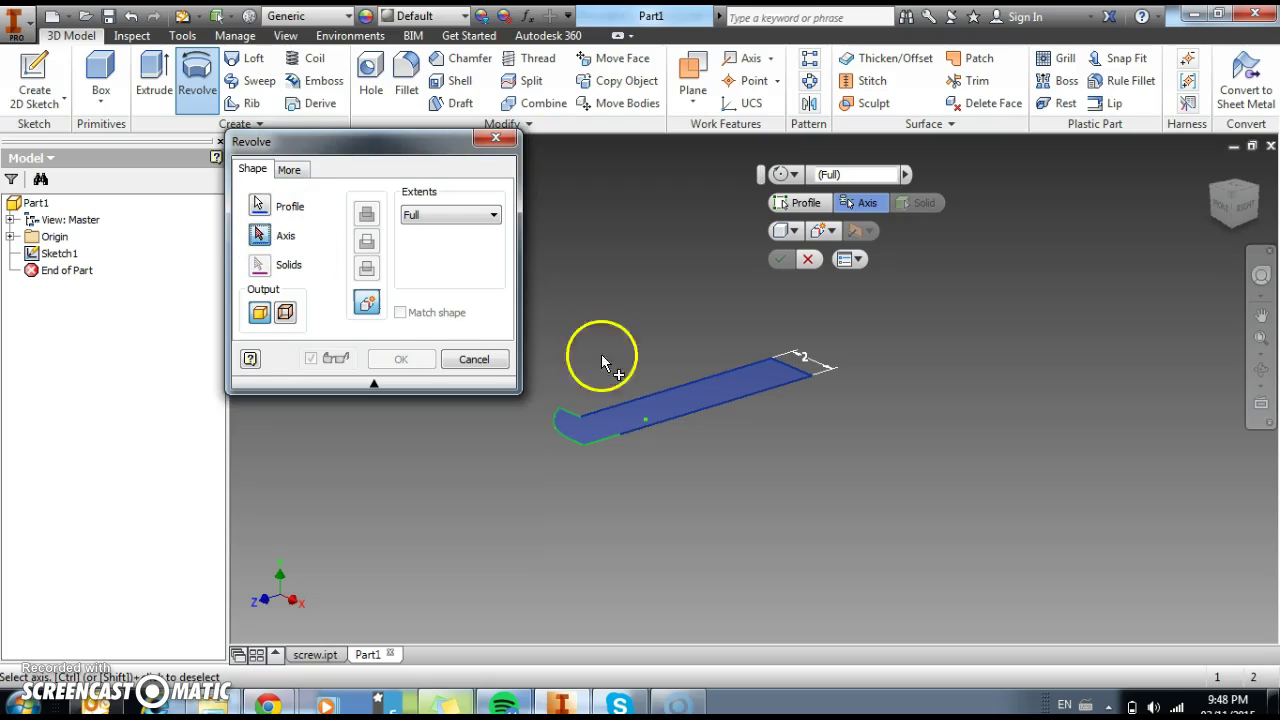
left_click(720, 412)
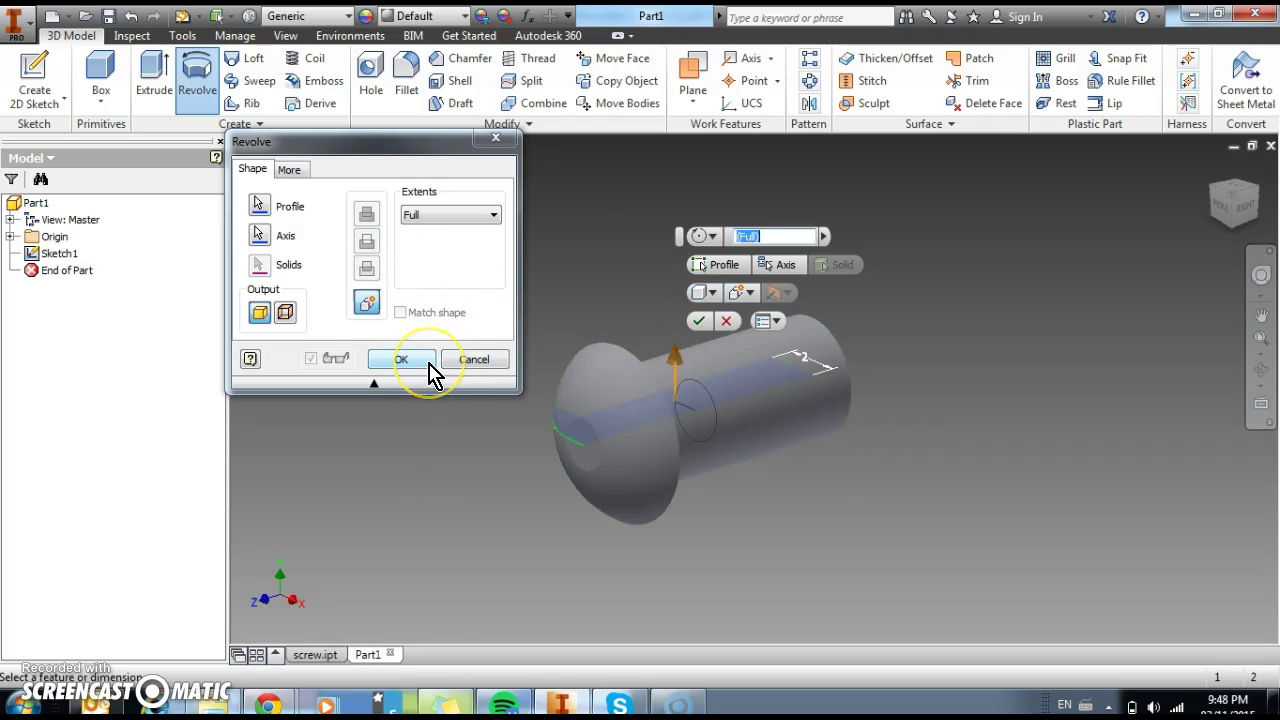
left_click(401, 360)
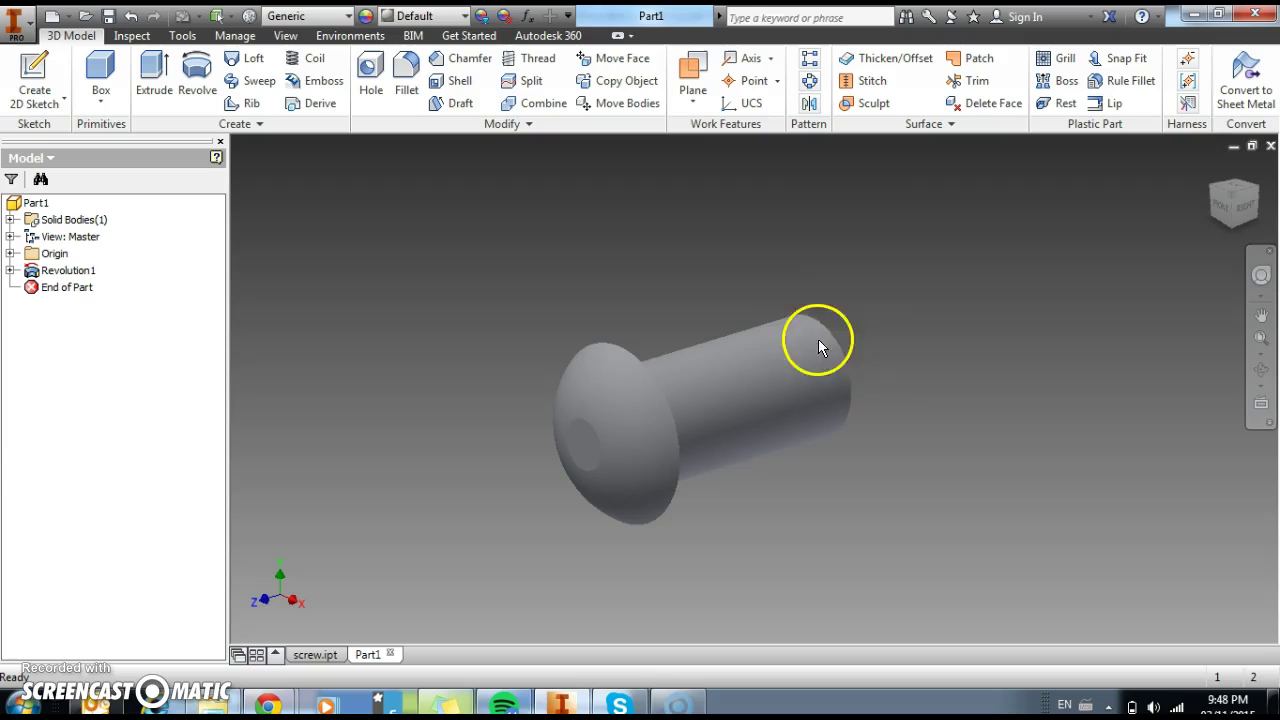
- Start a new 2D sketch on the small flat circular face at the crown of the screw head
scroll(930, 337, "up", 2)
scroll(932, 333, "down", 4)
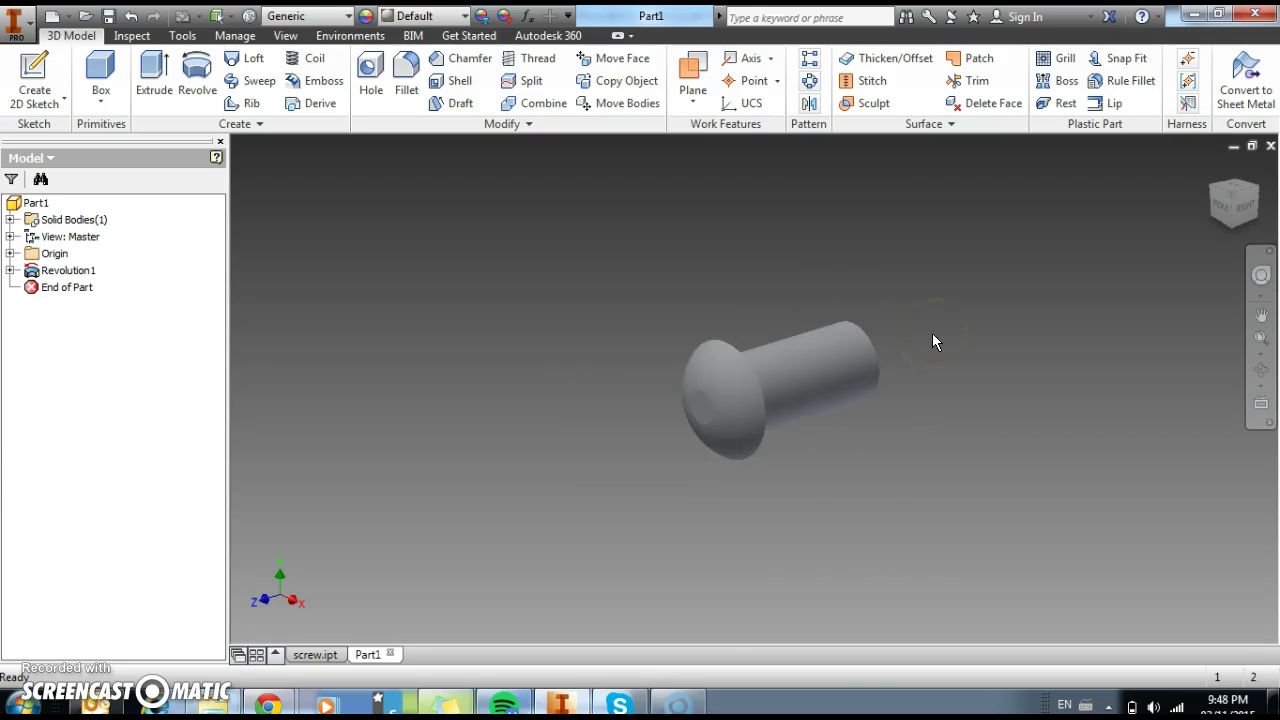
left_click(1261, 370)
left_click_drag(634, 480, 814, 257)
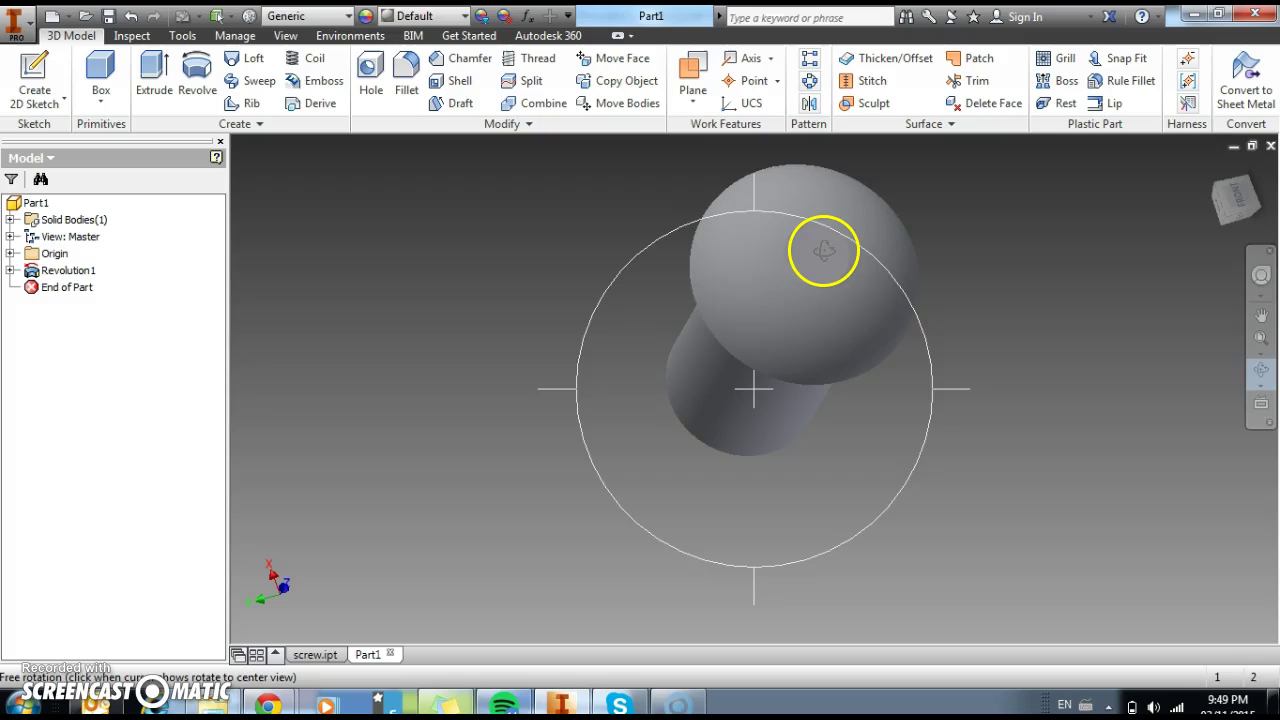
left_click(823, 251)
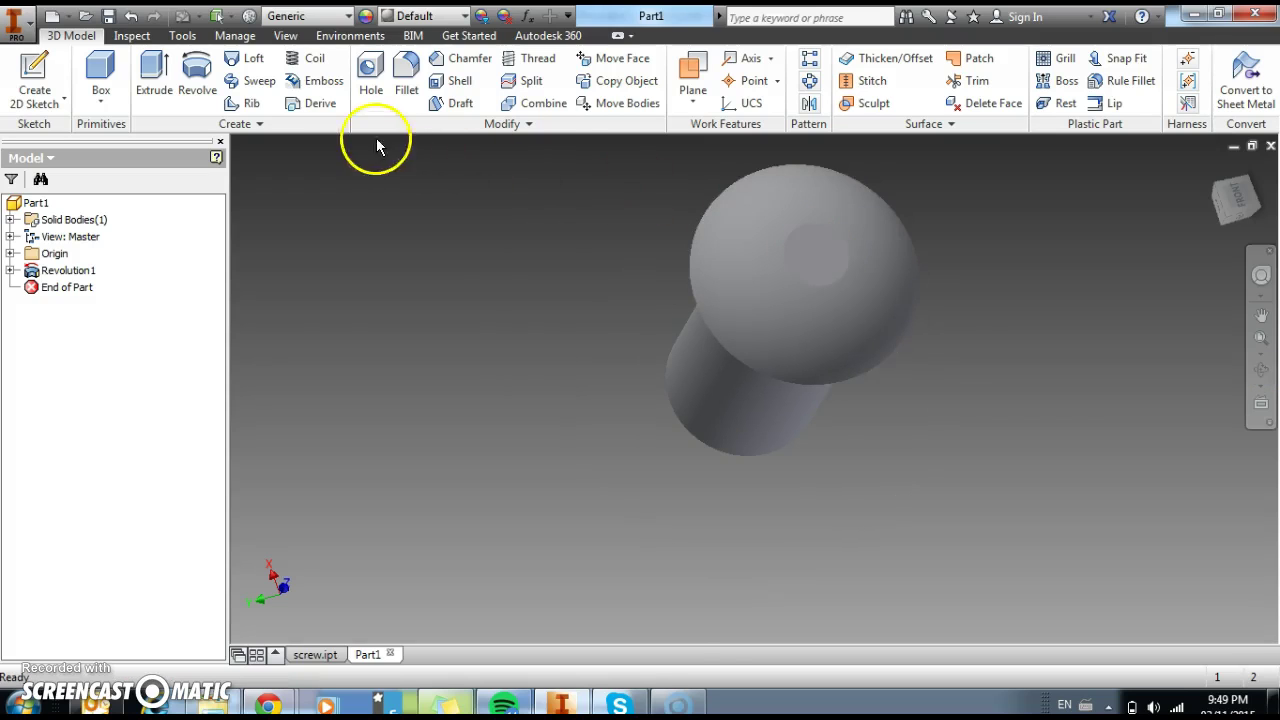
left_click(822, 264)
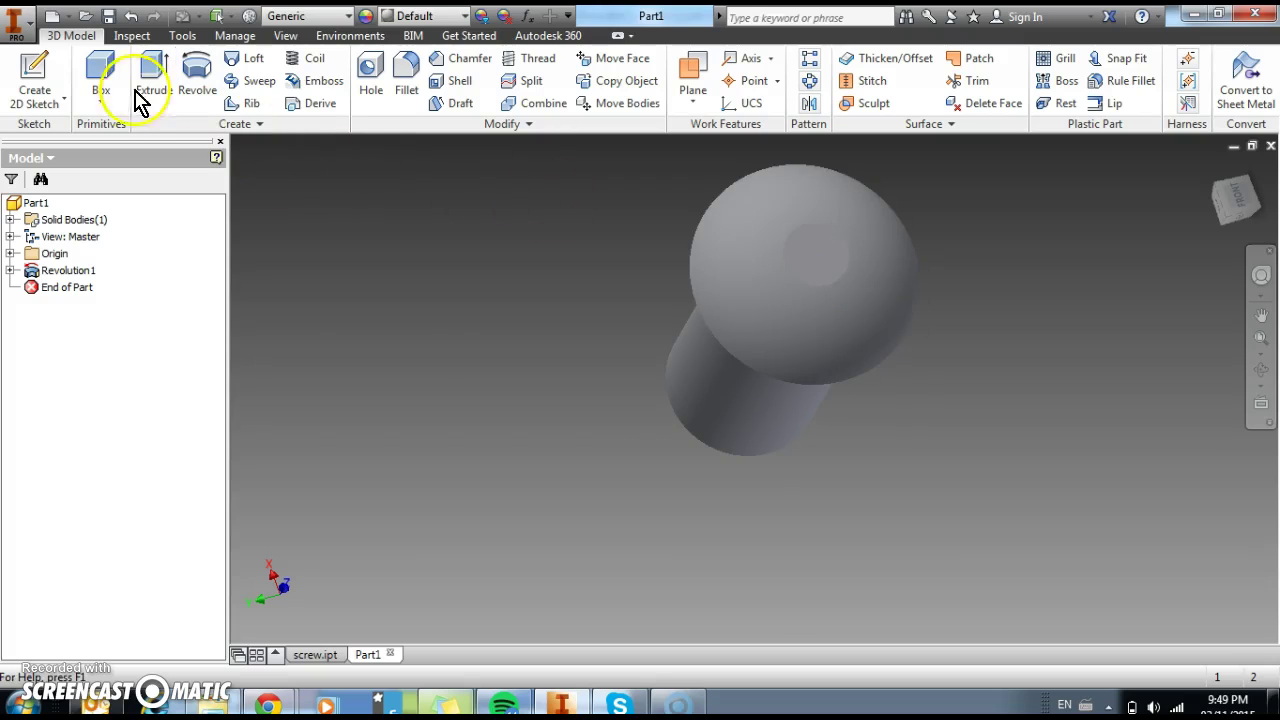
left_click(36, 80)
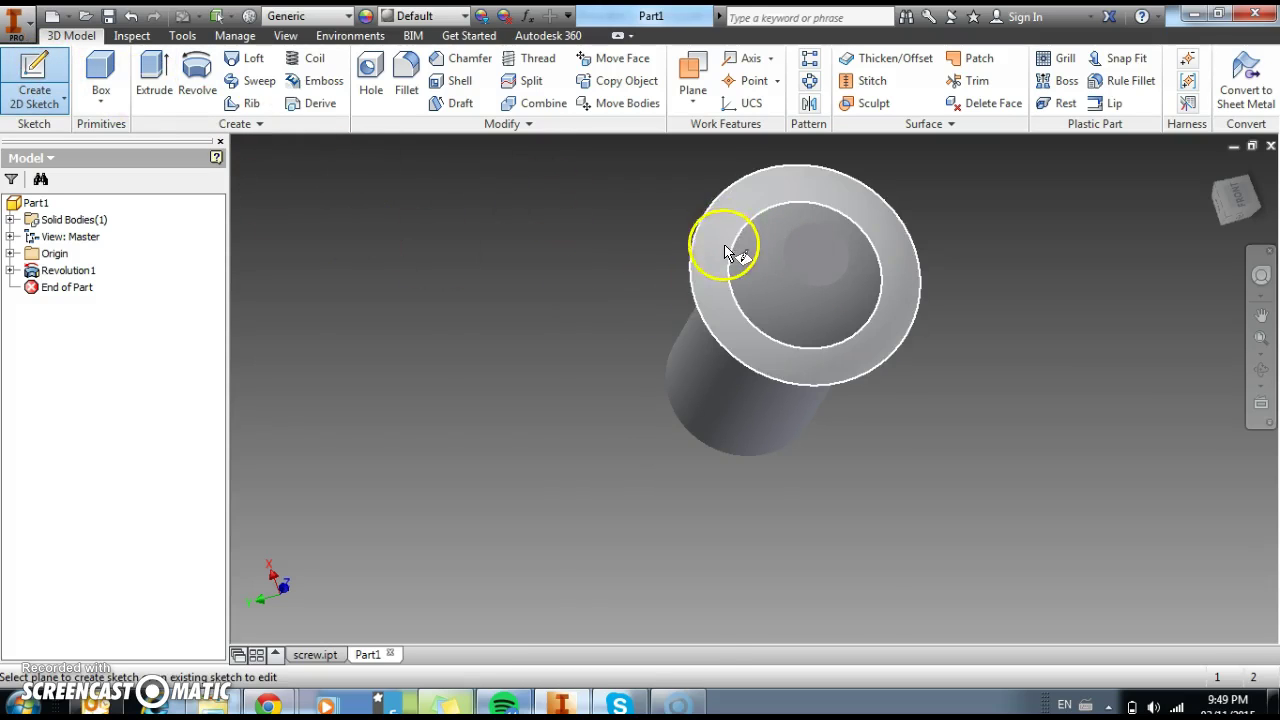
left_click(817, 264)
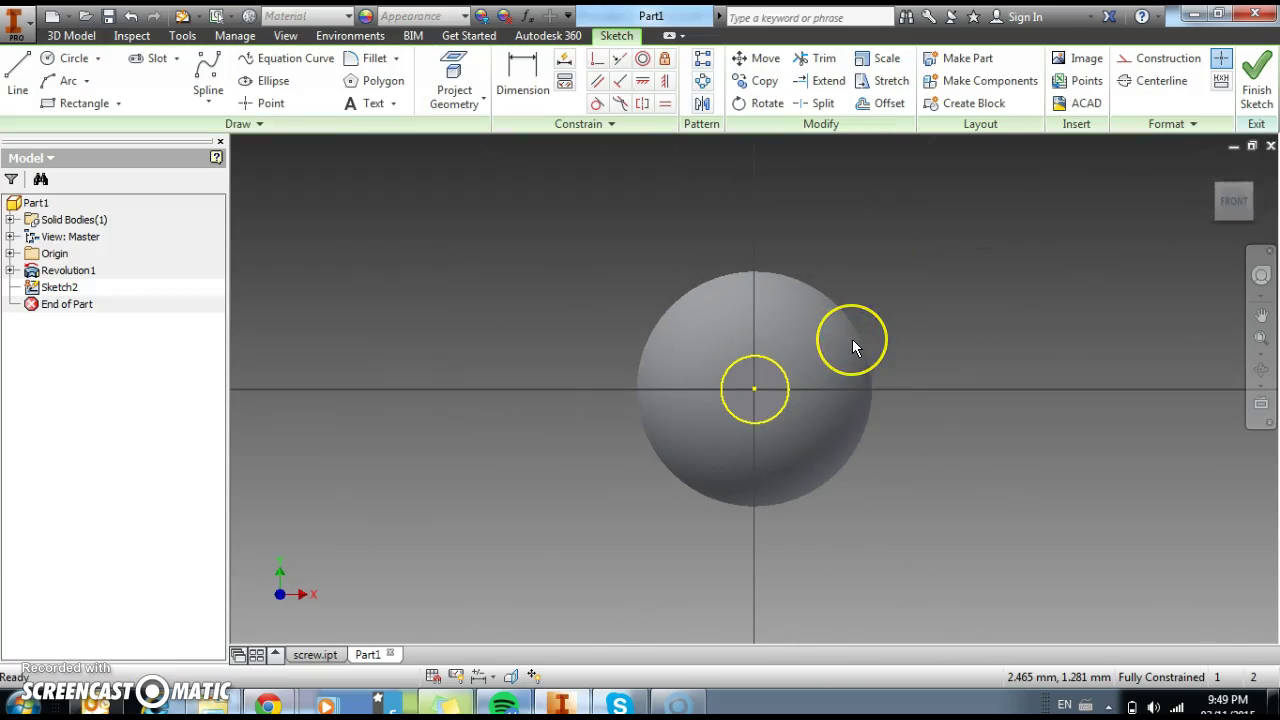
- Draw a narrow horizontal rectangle about 4.1 mm by 0.6 mm across the centre of the head
left_click(90, 104)
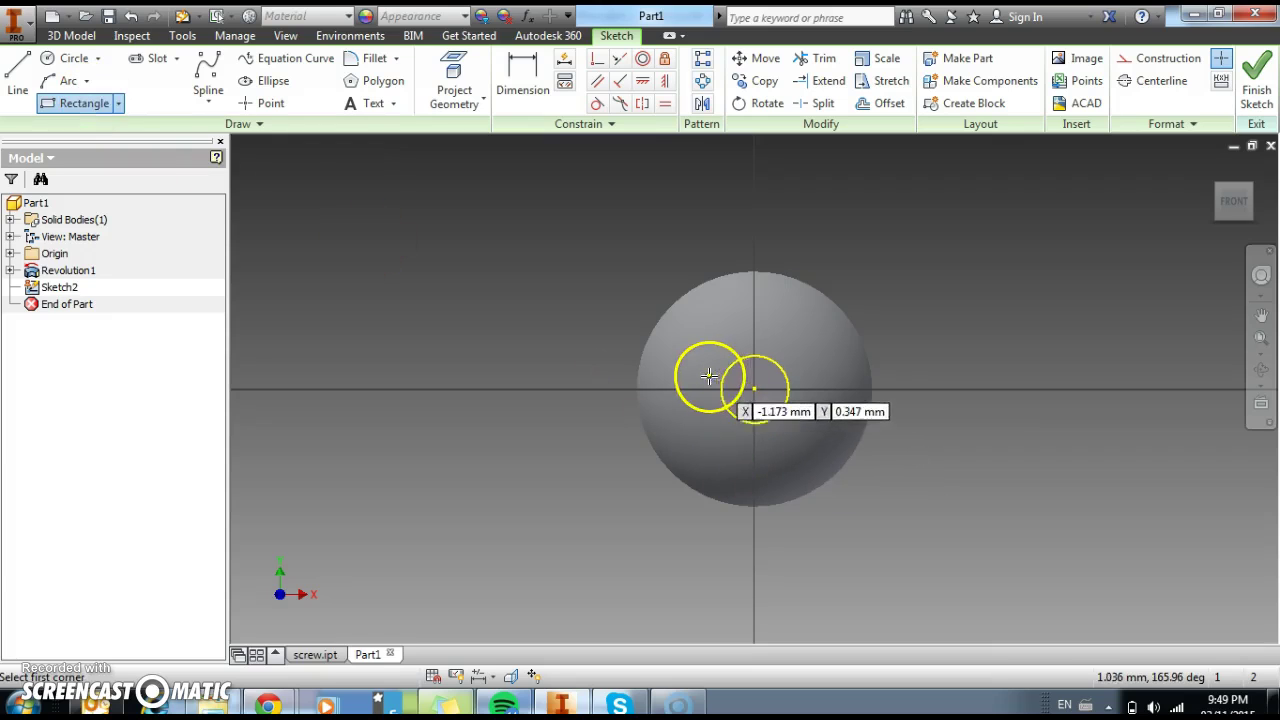
left_click(678, 378)
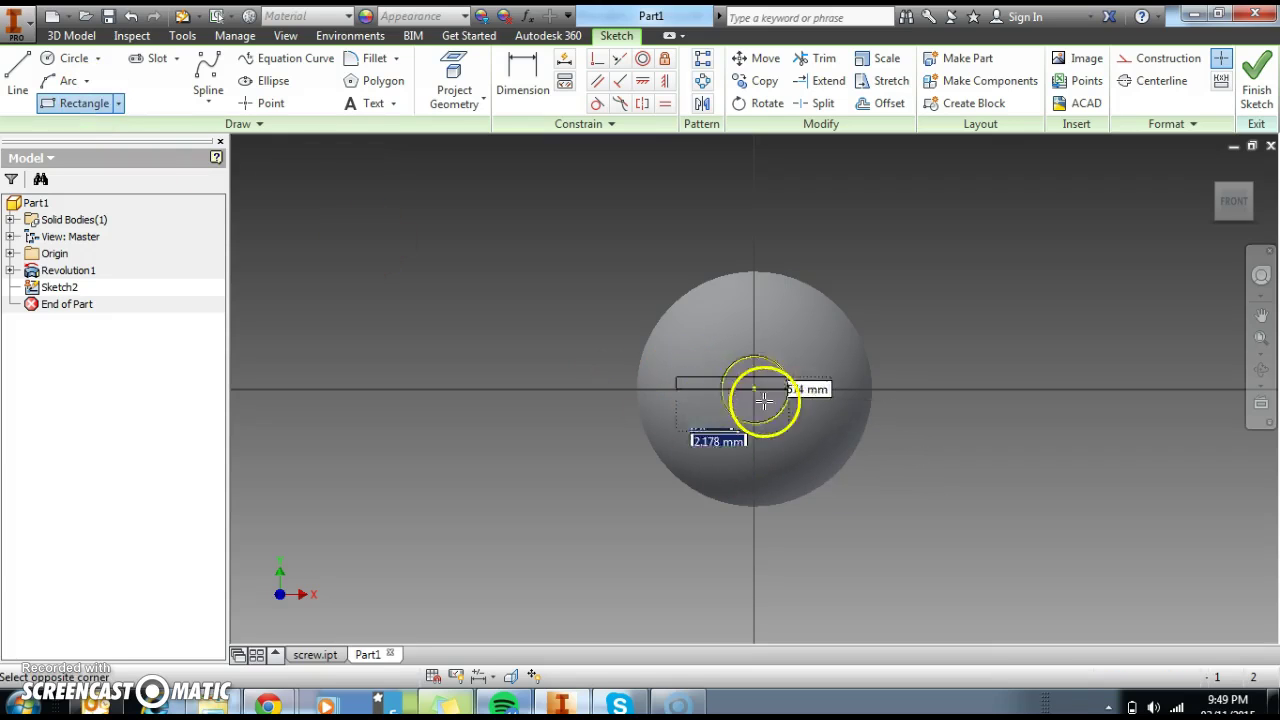
left_click(838, 395)
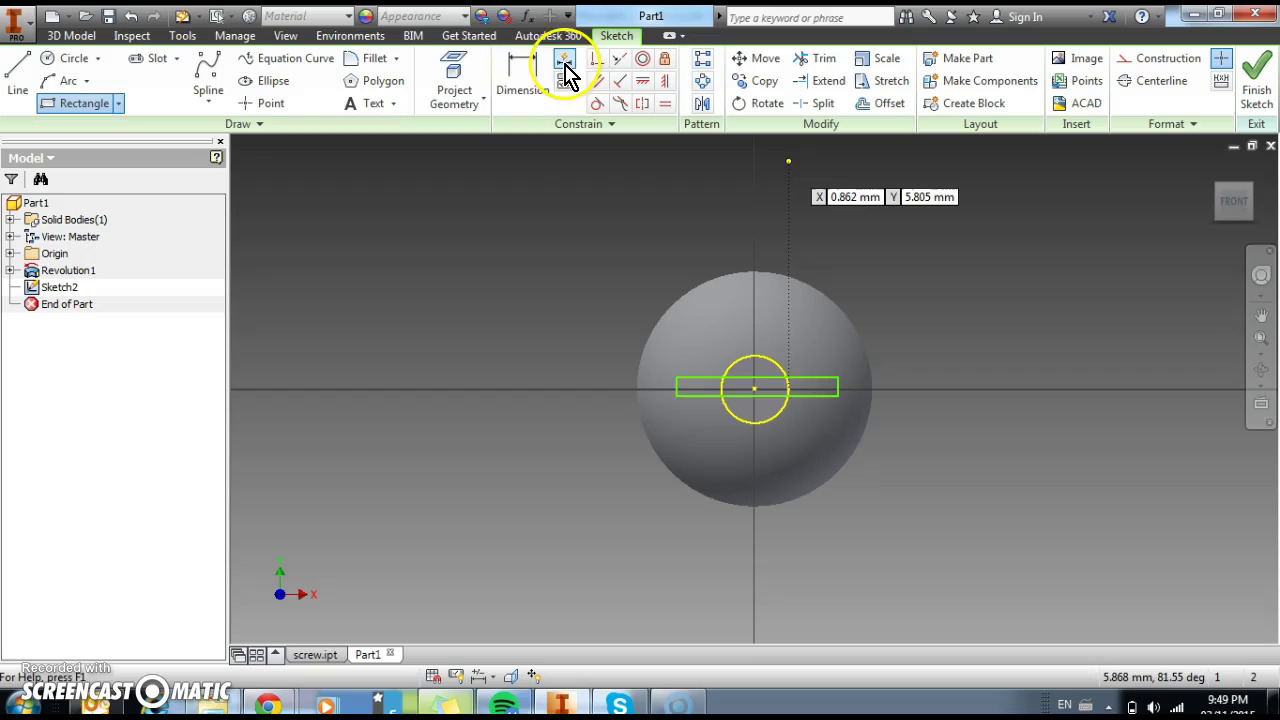
- Dimension the horizontal slot rectangle's upper edge and set its length to 5 mm
left_click(525, 80)
left_click(786, 372)
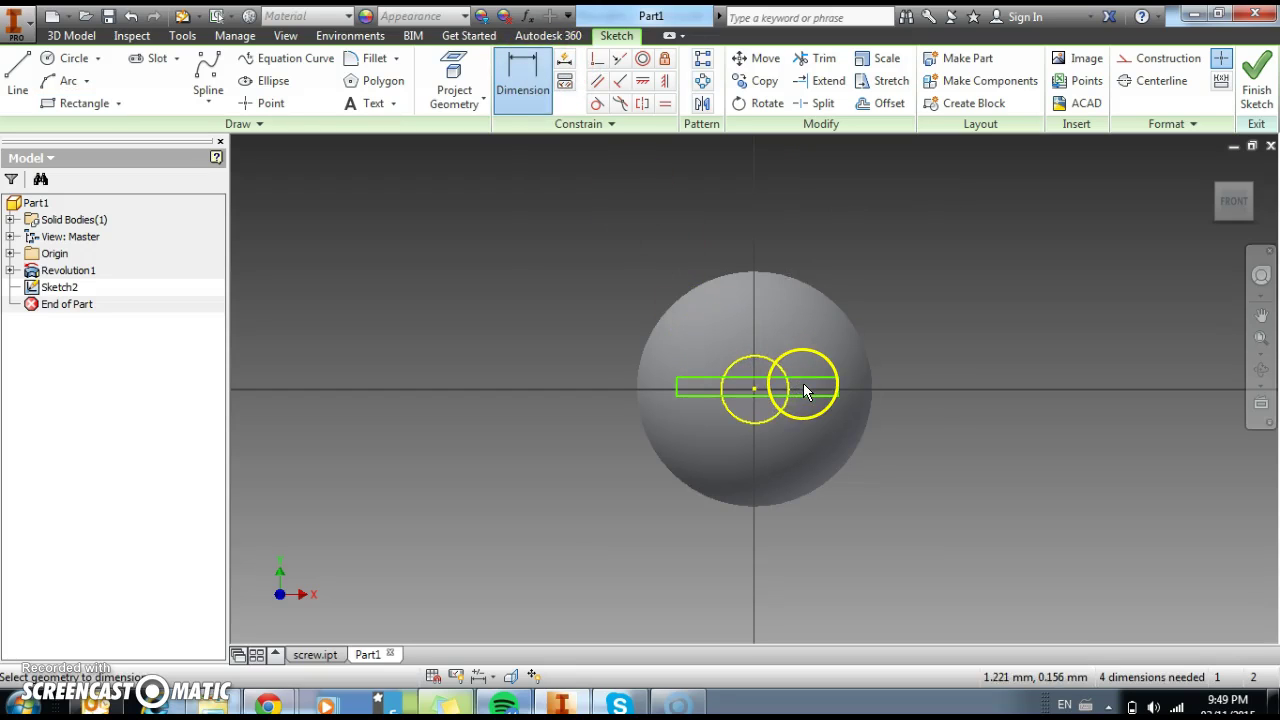
left_click(803, 379)
left_click(800, 350)
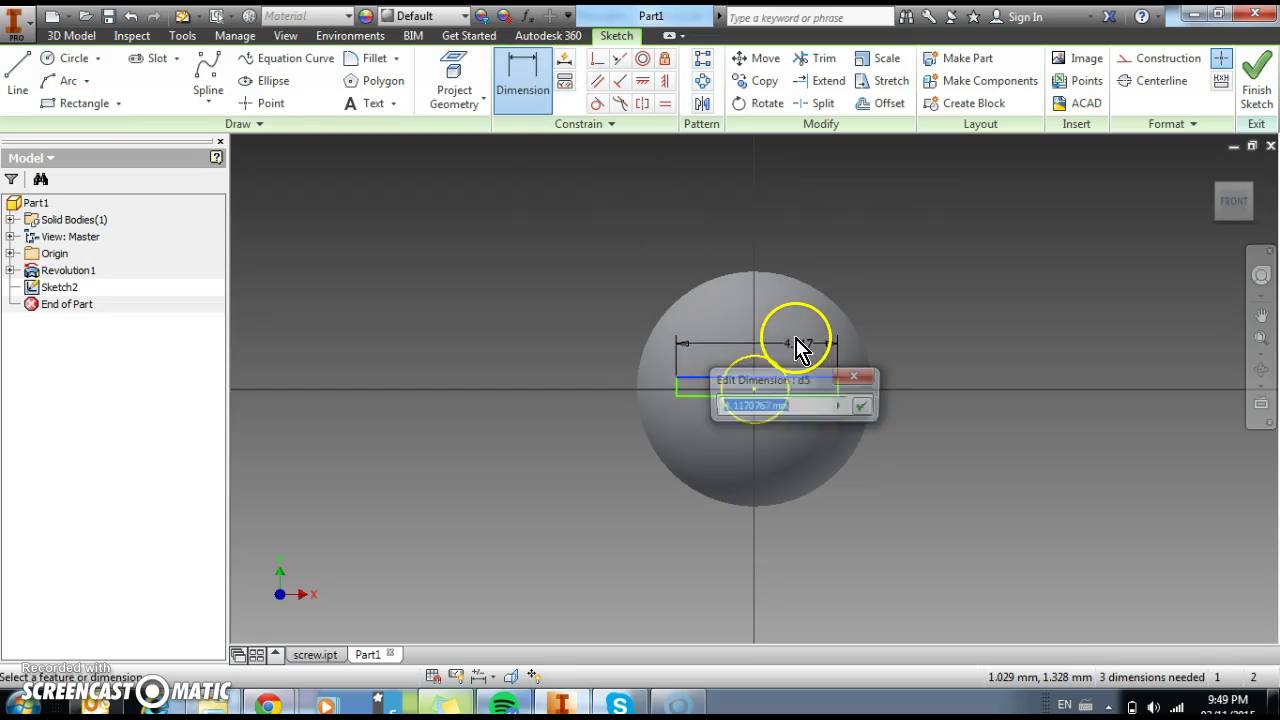
type("5")
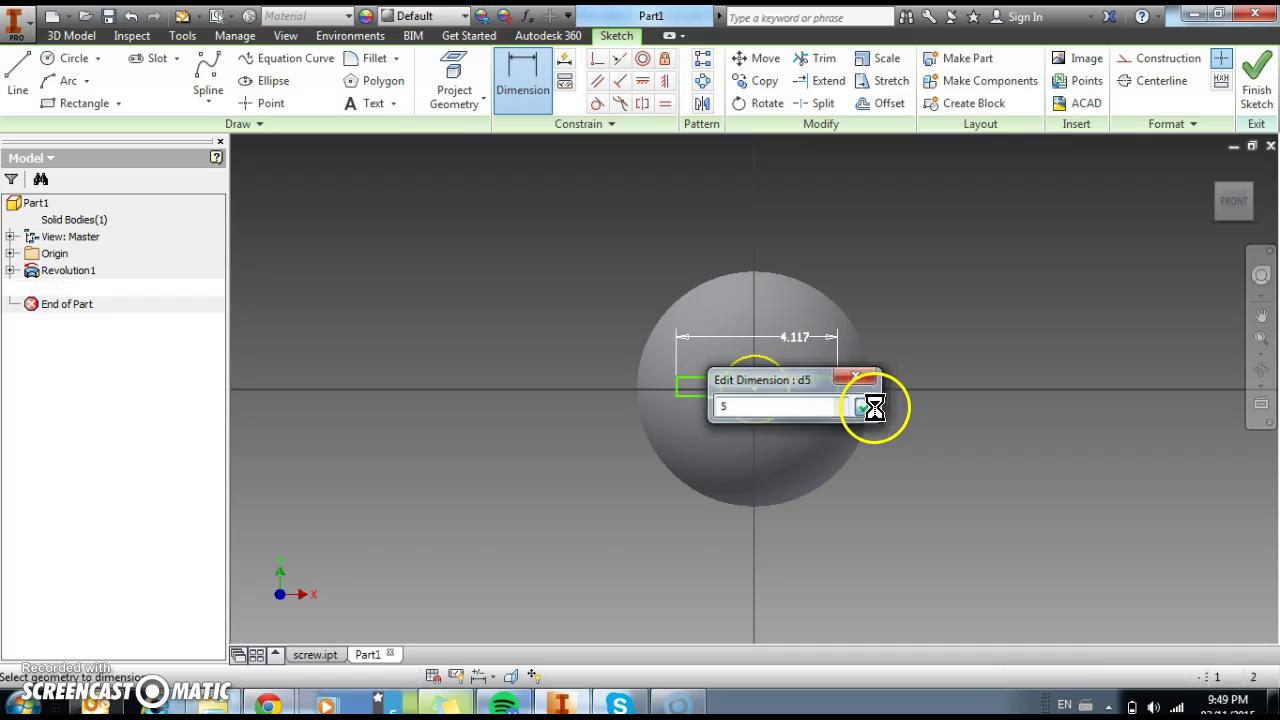
left_click(866, 407)
- Dimension the short right-hand side of the slot rectangle and set its width to 0.5 mm
scroll(771, 397, "down", 3)
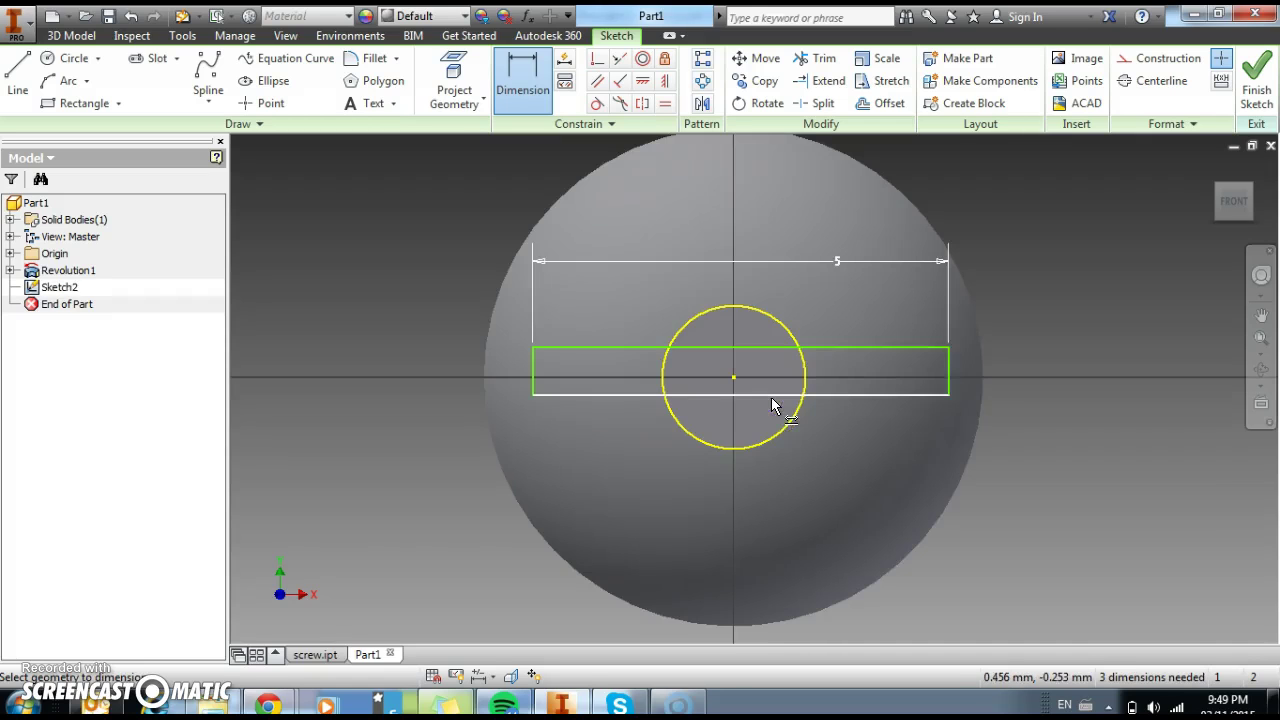
left_click(953, 380)
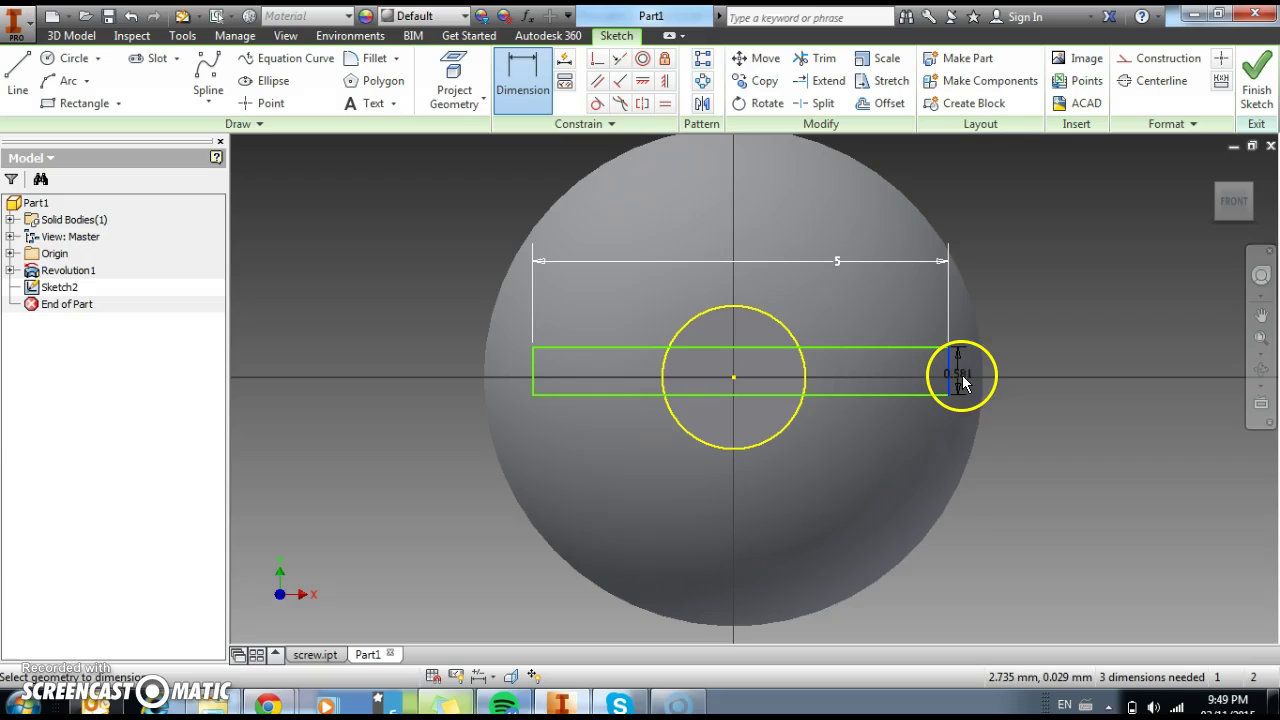
left_click(966, 376)
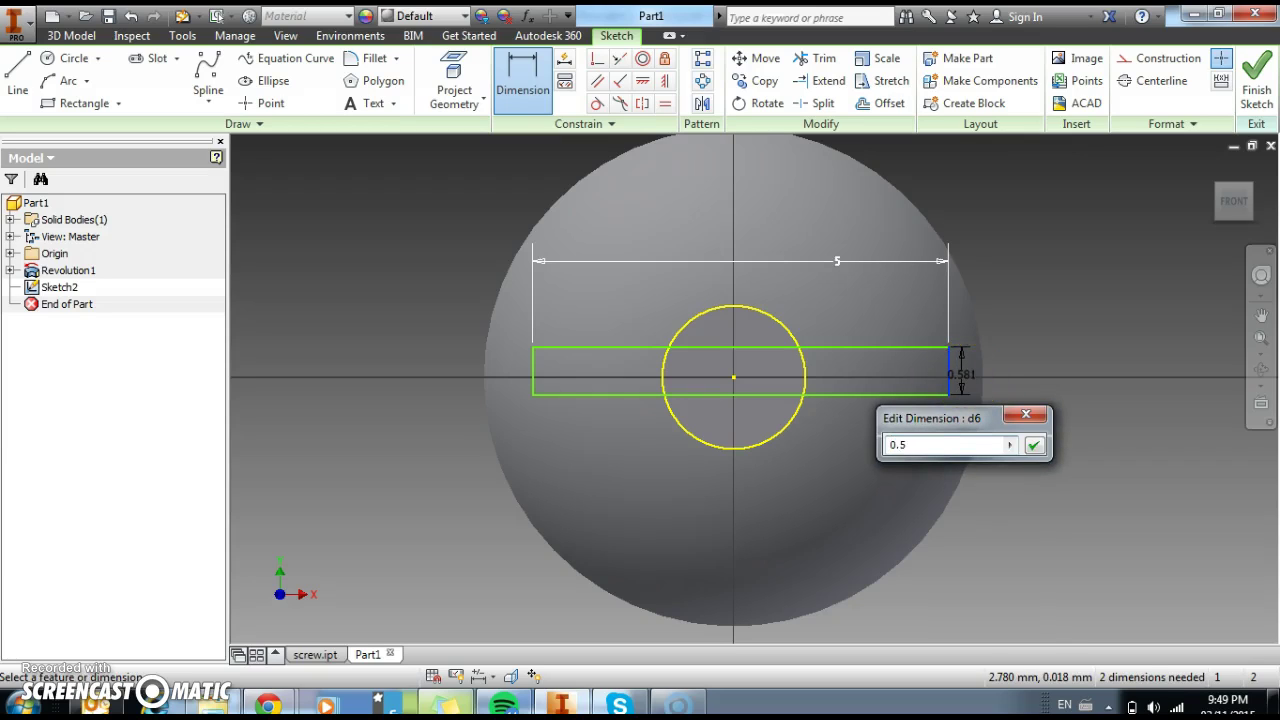
key("Return")
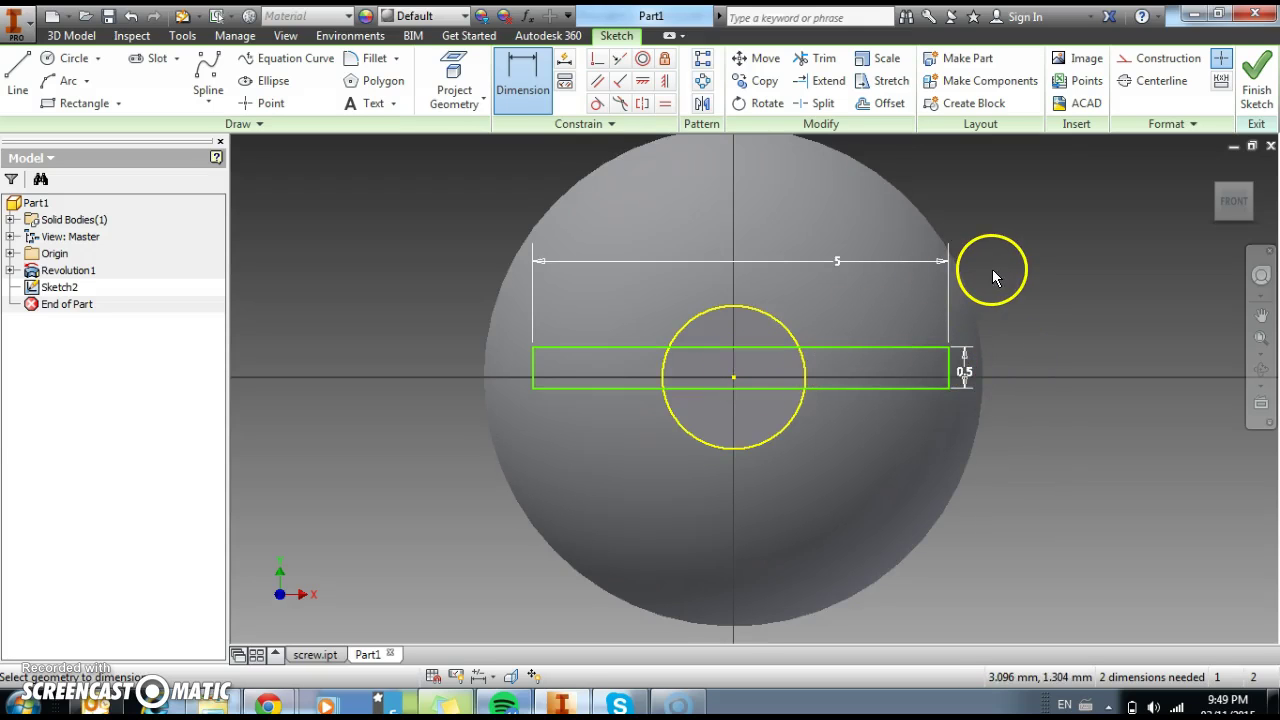
key("Escape")
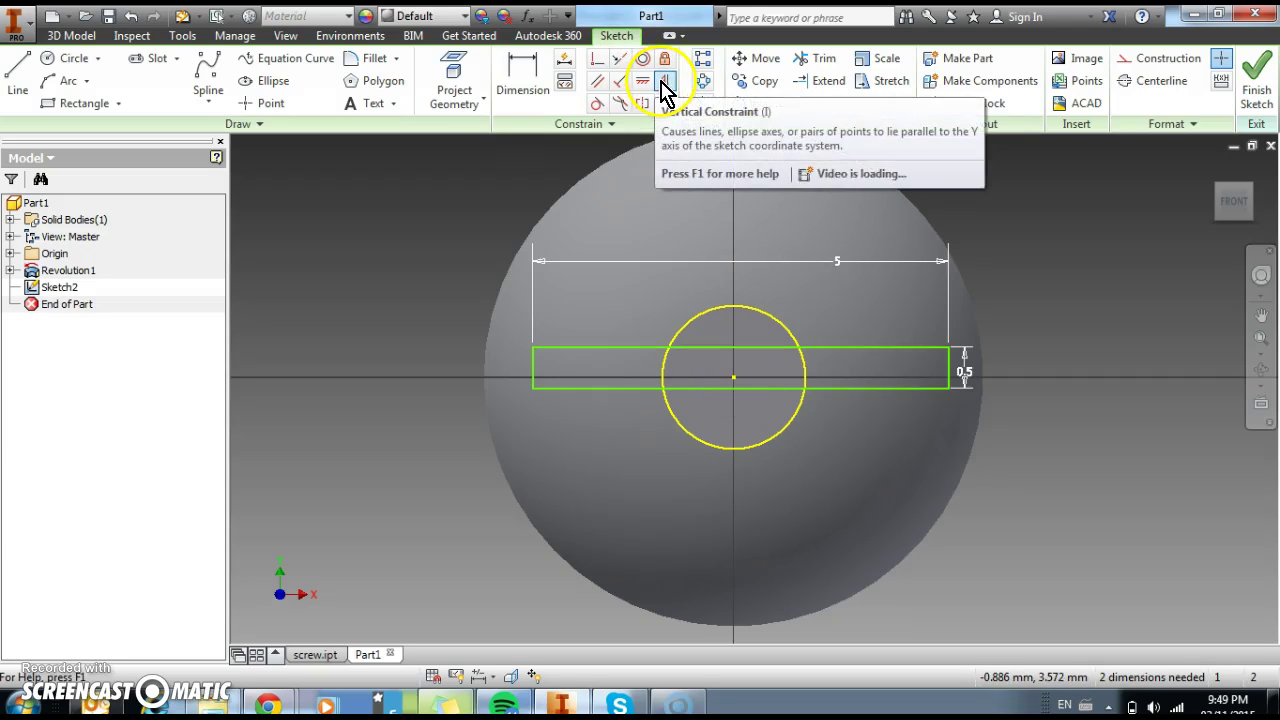
- Centre the slot rectangle on the head by constraining its upper edge's midpoint vertically and its left edge's midpoint horizontally to the centre point
left_click(665, 81)
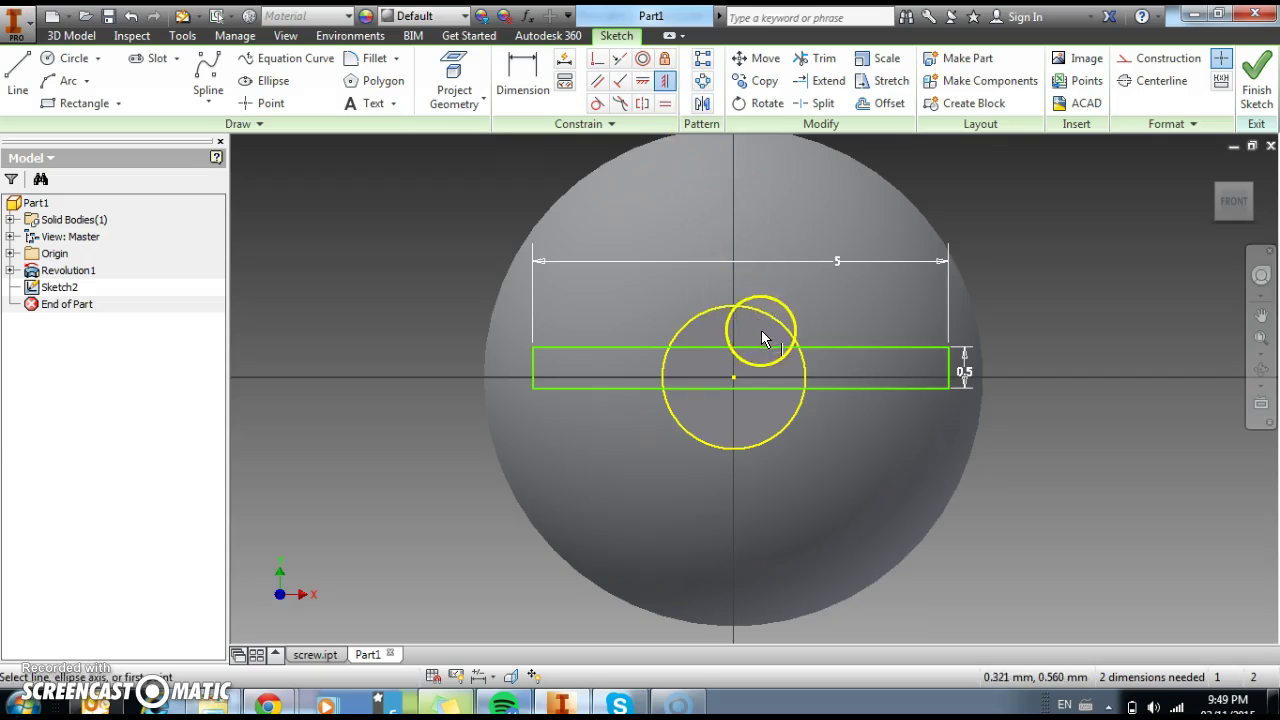
left_click(727, 349)
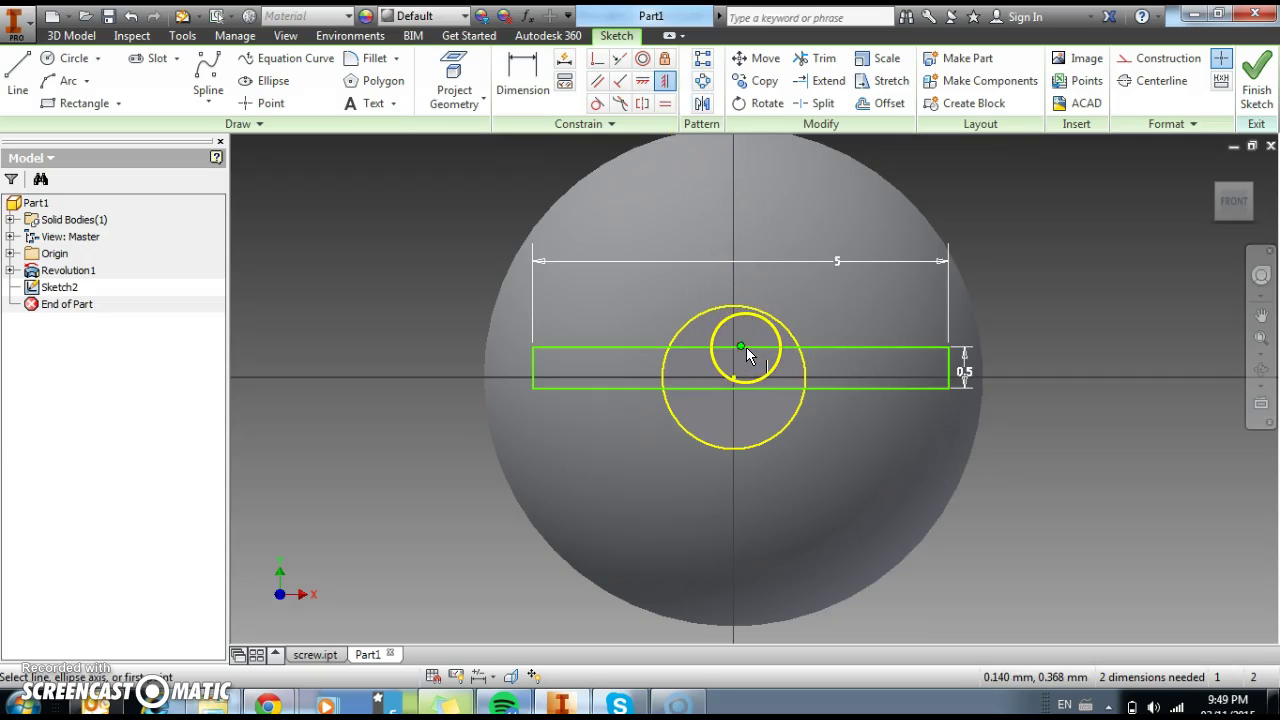
left_click(741, 348)
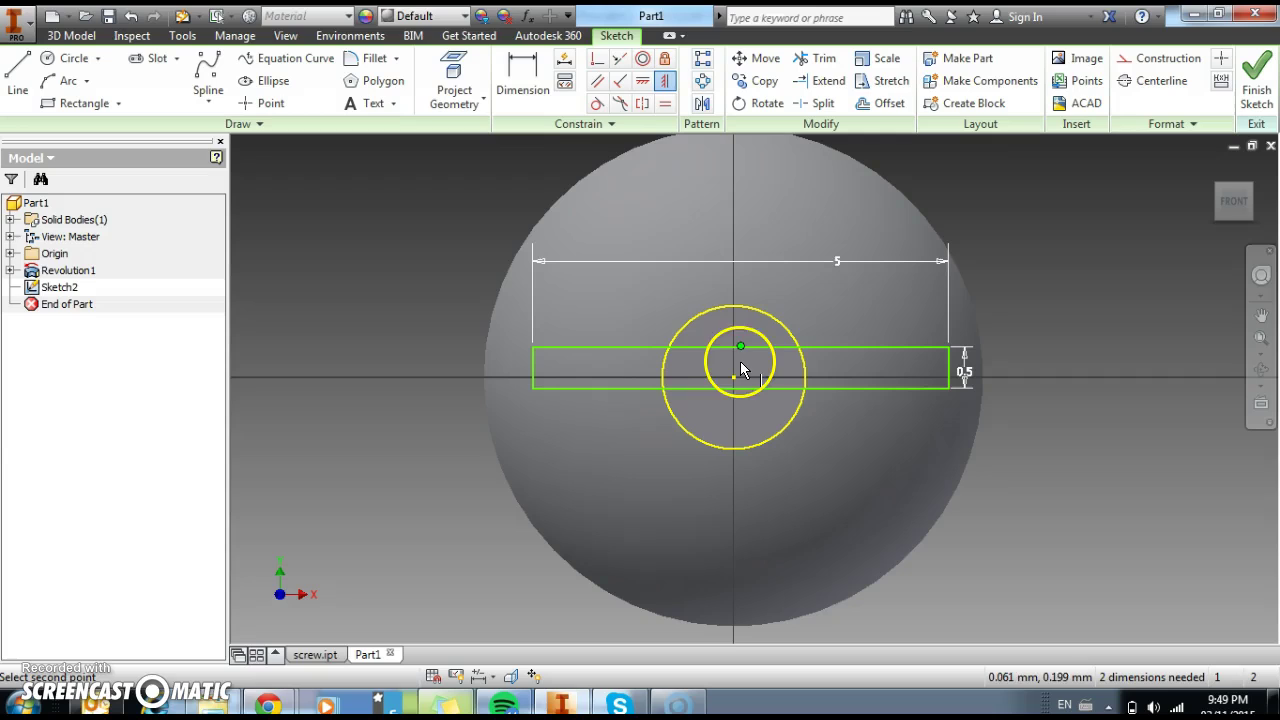
left_click(734, 378)
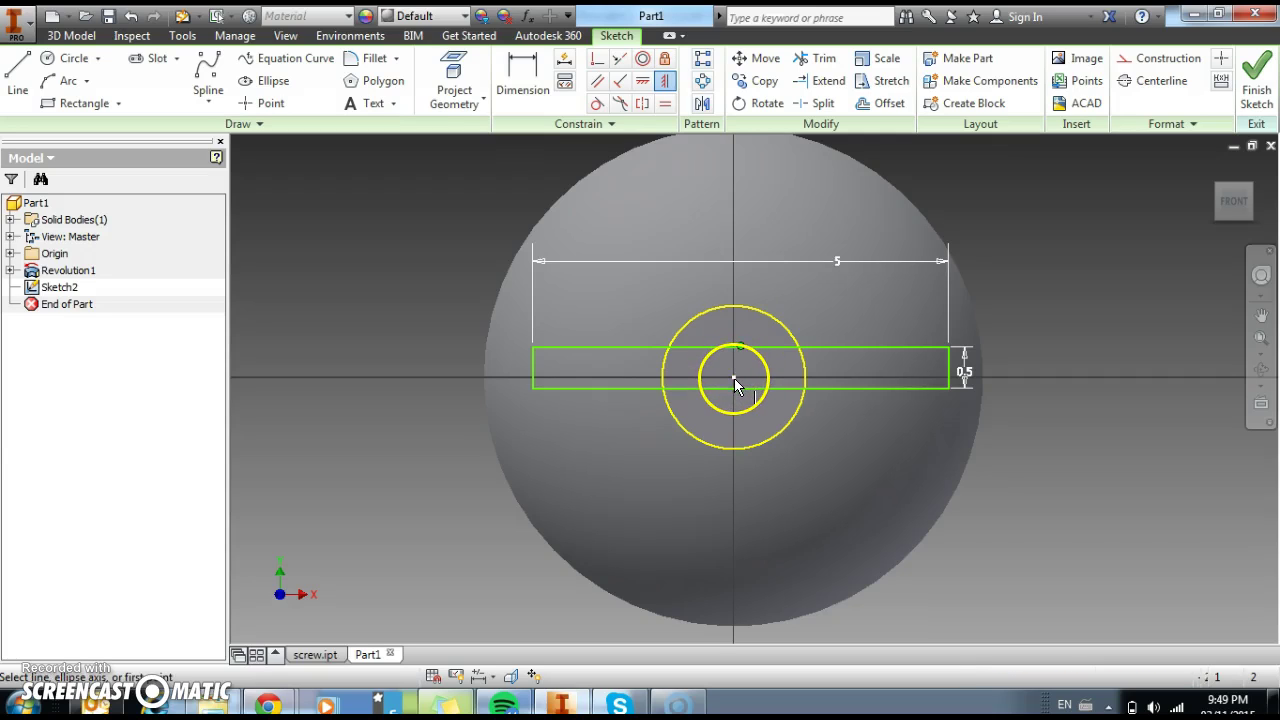
left_click(748, 350)
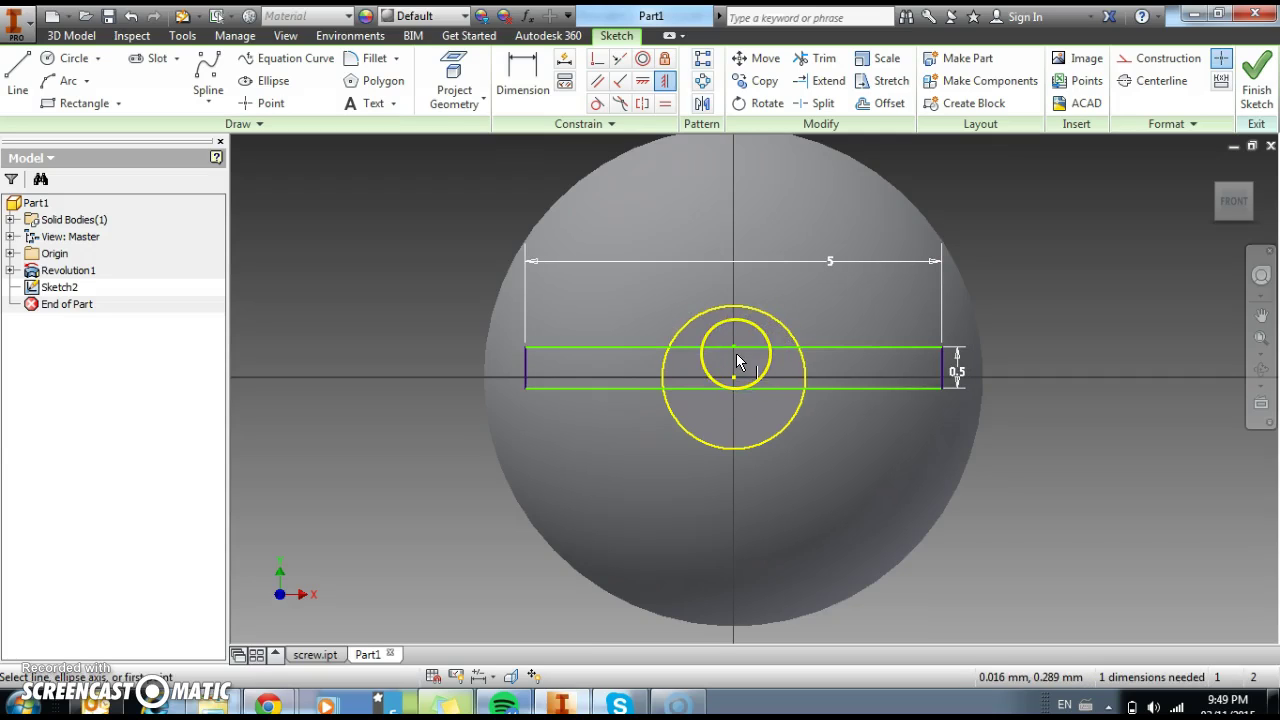
left_click(647, 88)
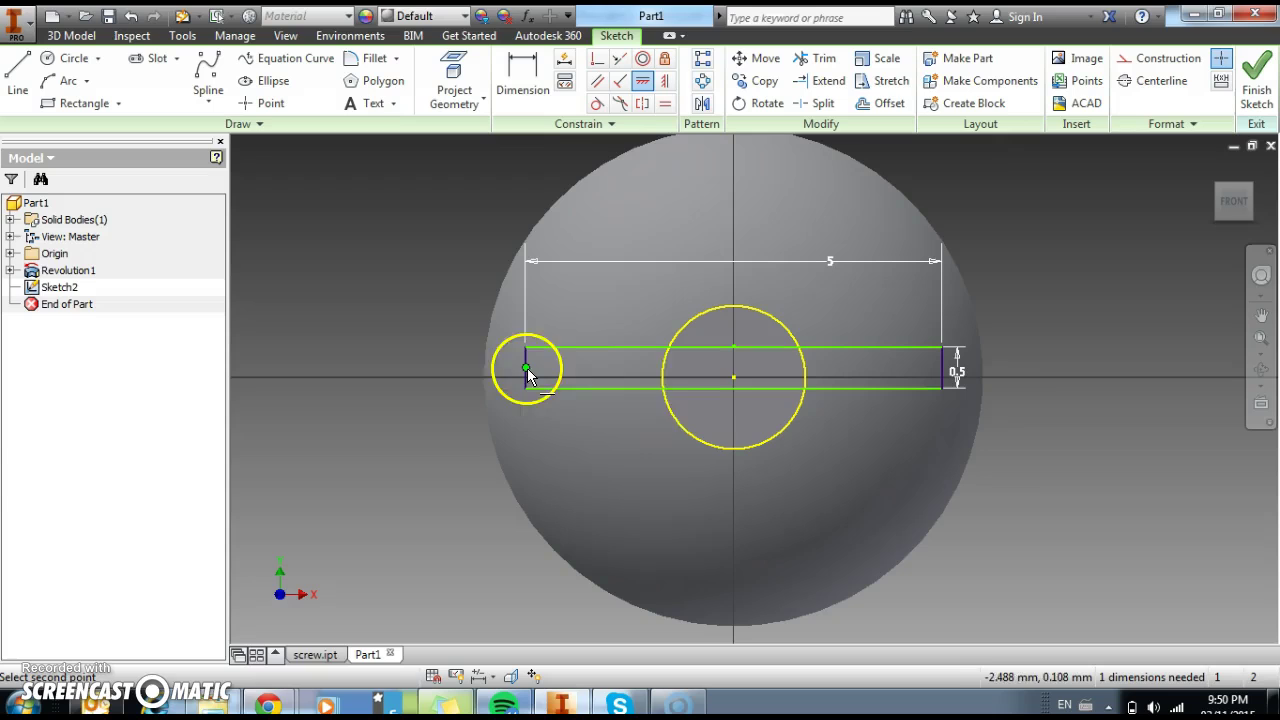
left_click(734, 375)
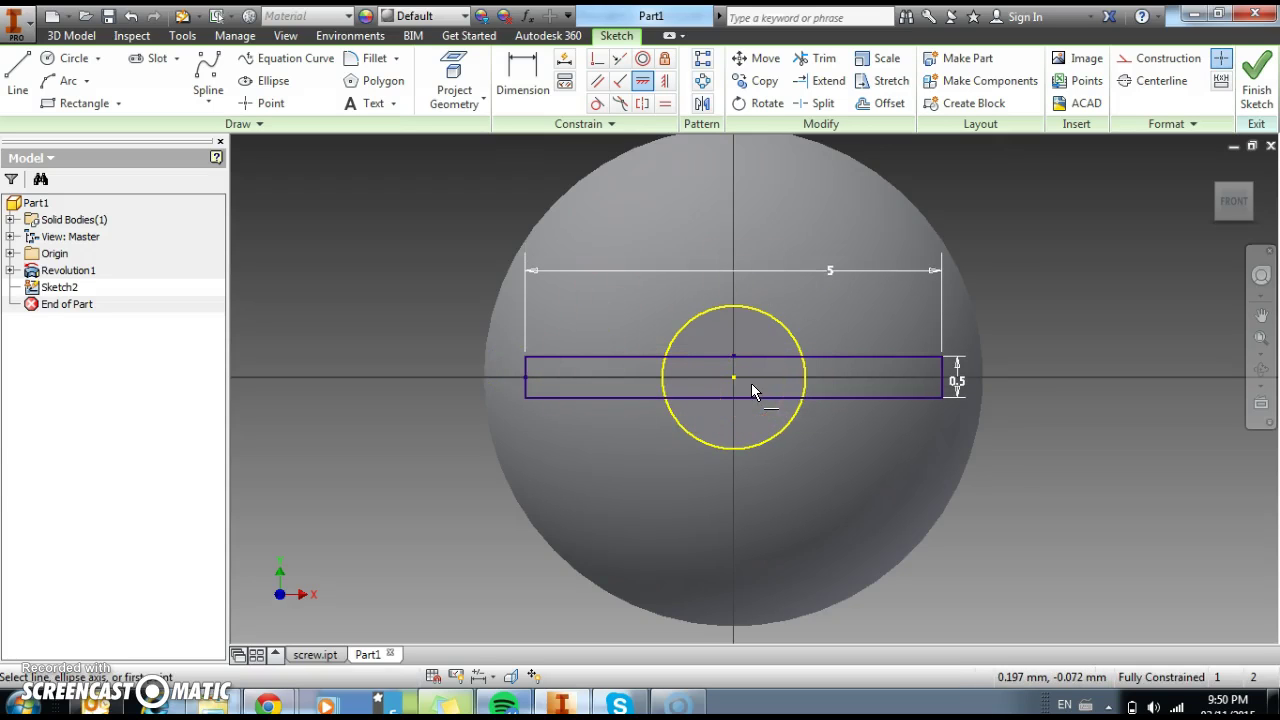
- Draw a second, upright rectangle about 3.7 mm tall crossing the horizontal slot at the head's centre
left_click(65, 103)
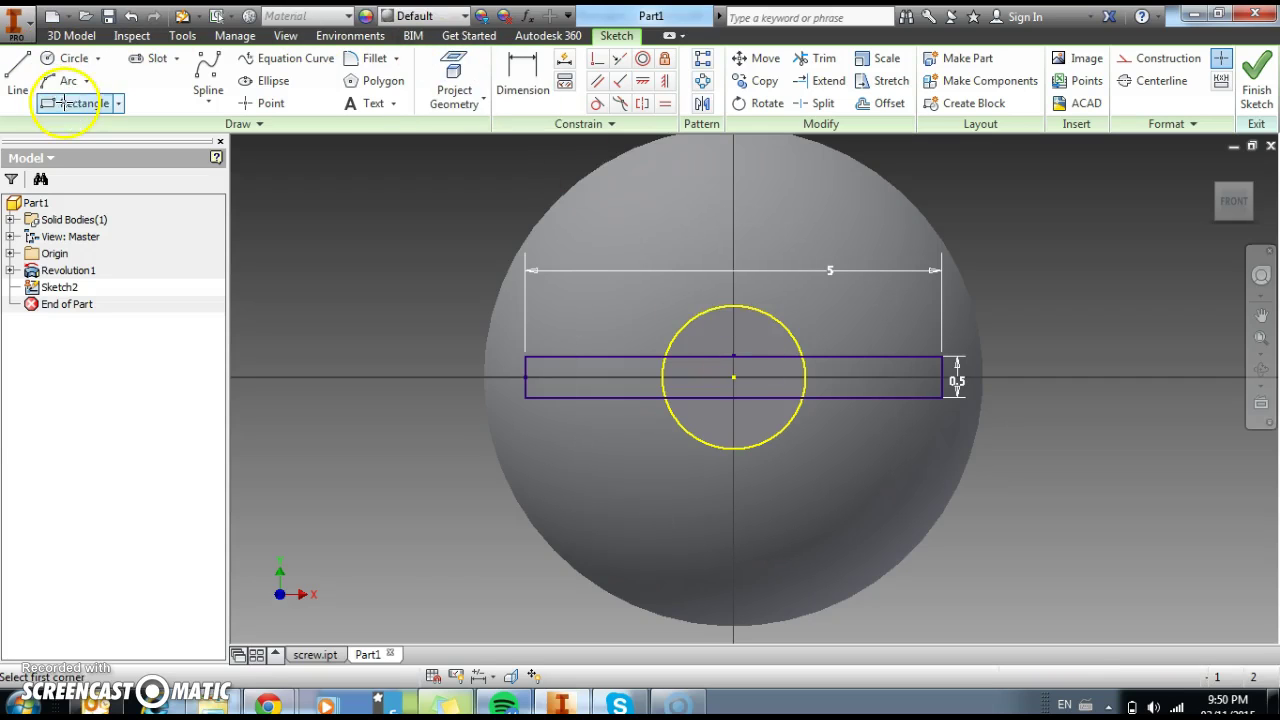
left_click(686, 216)
left_click(780, 527)
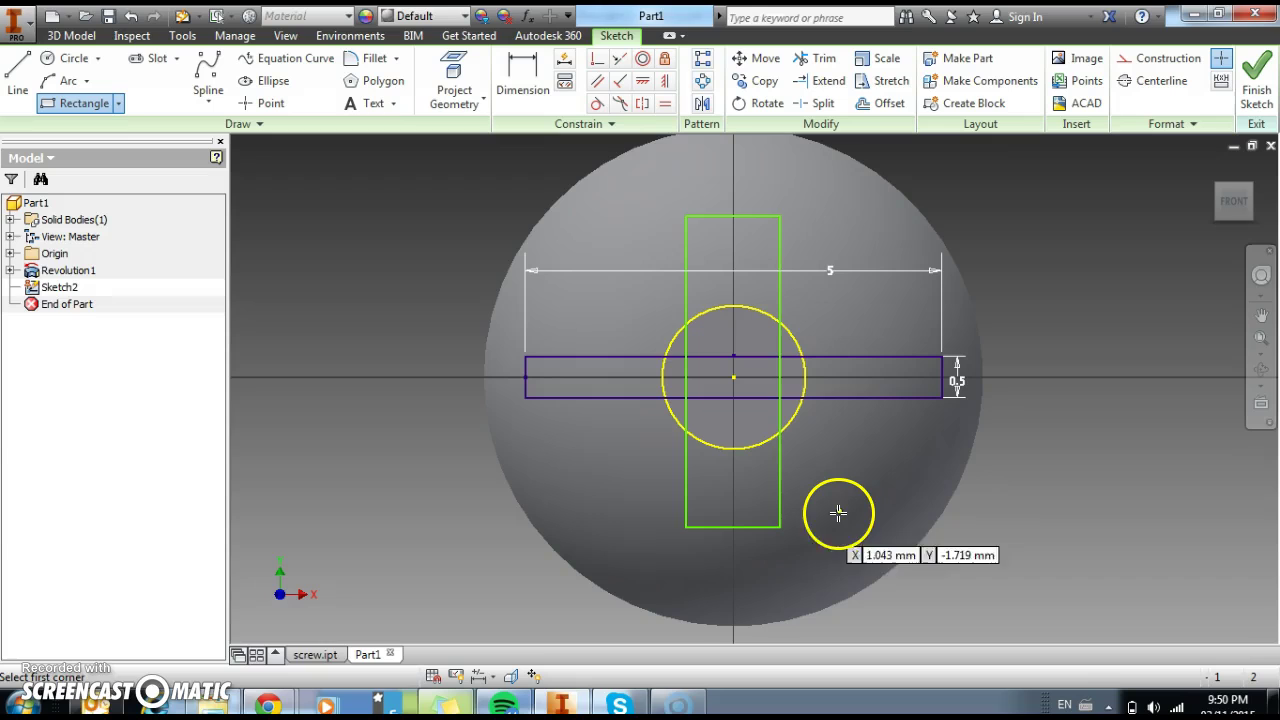
- Dimension the upright rectangle's long left side and set its height to 5 mm
left_click(515, 85)
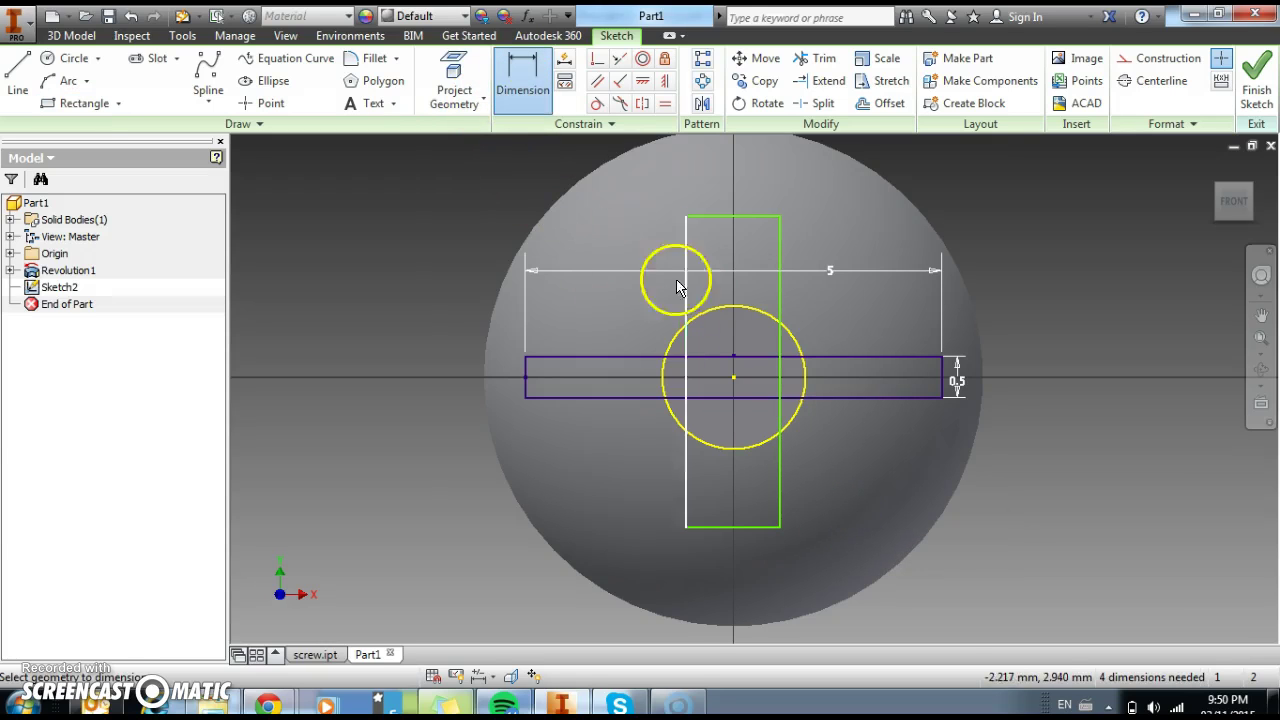
left_click(686, 345)
left_click(636, 340)
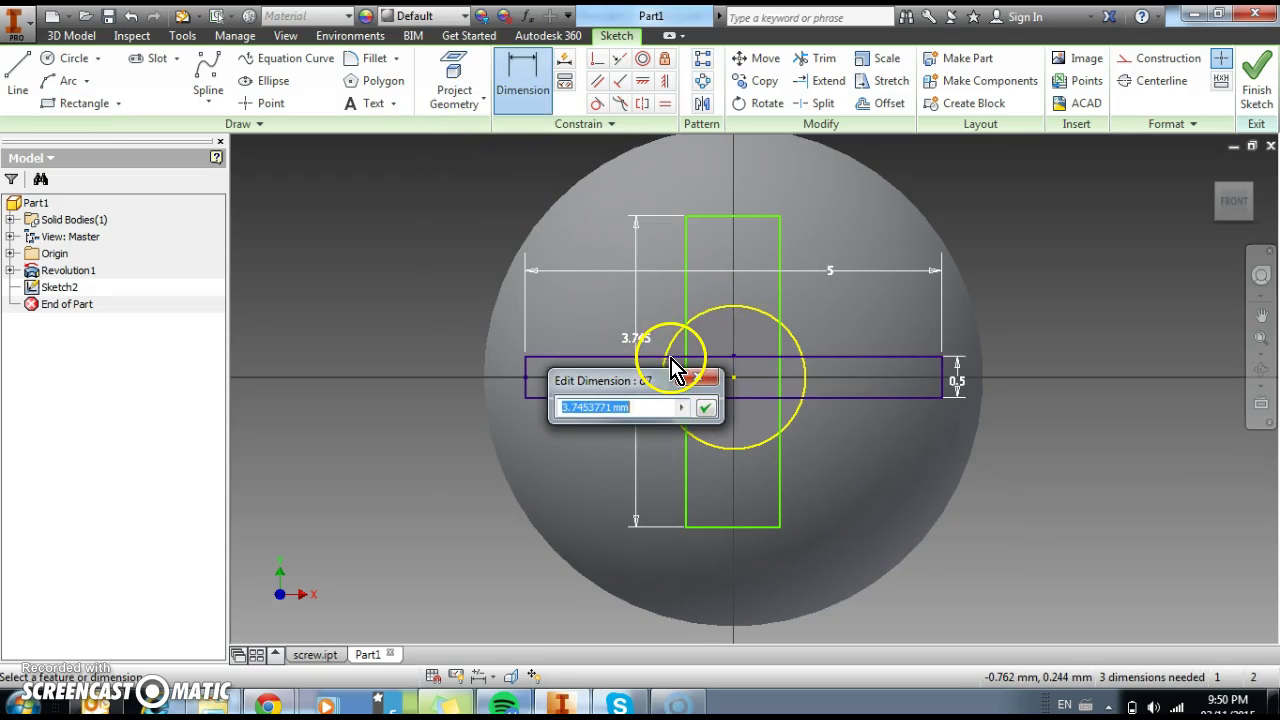
type("5")
key("Return")
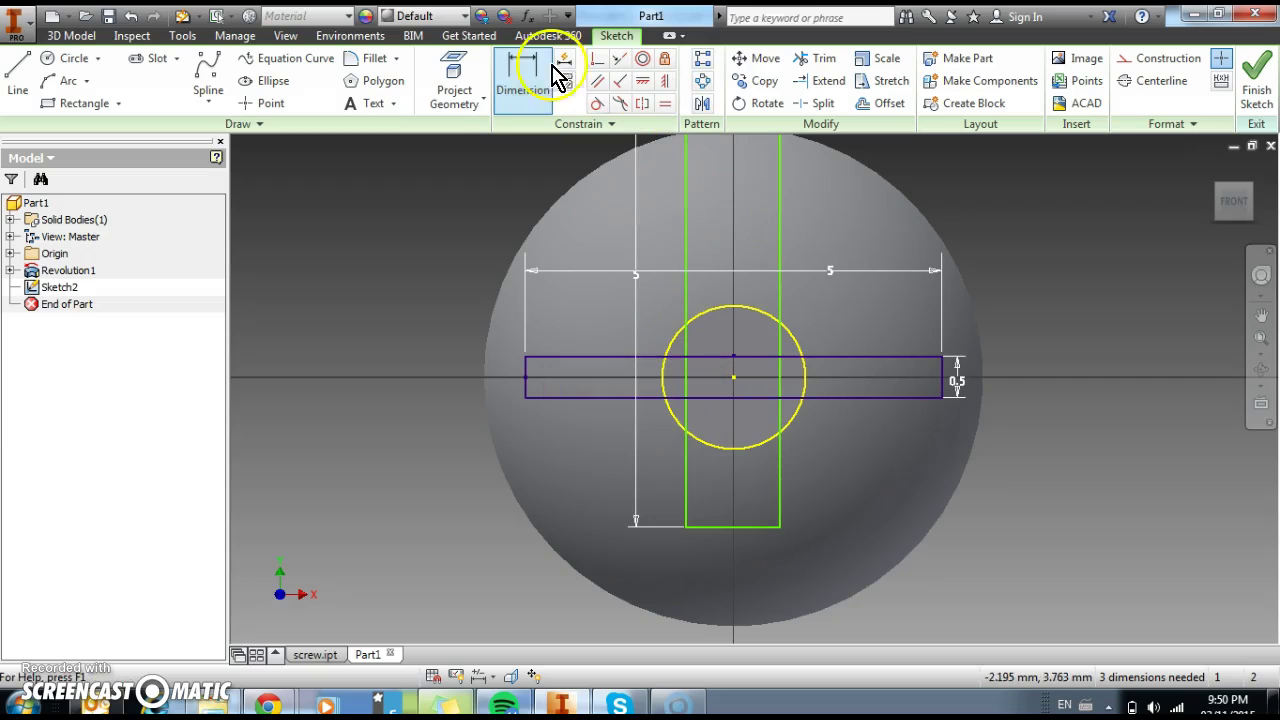
- Dimension the upright rectangle's short lower edge and set its width to 0.5 mm
left_click(750, 527)
left_click(756, 570)
type("0")
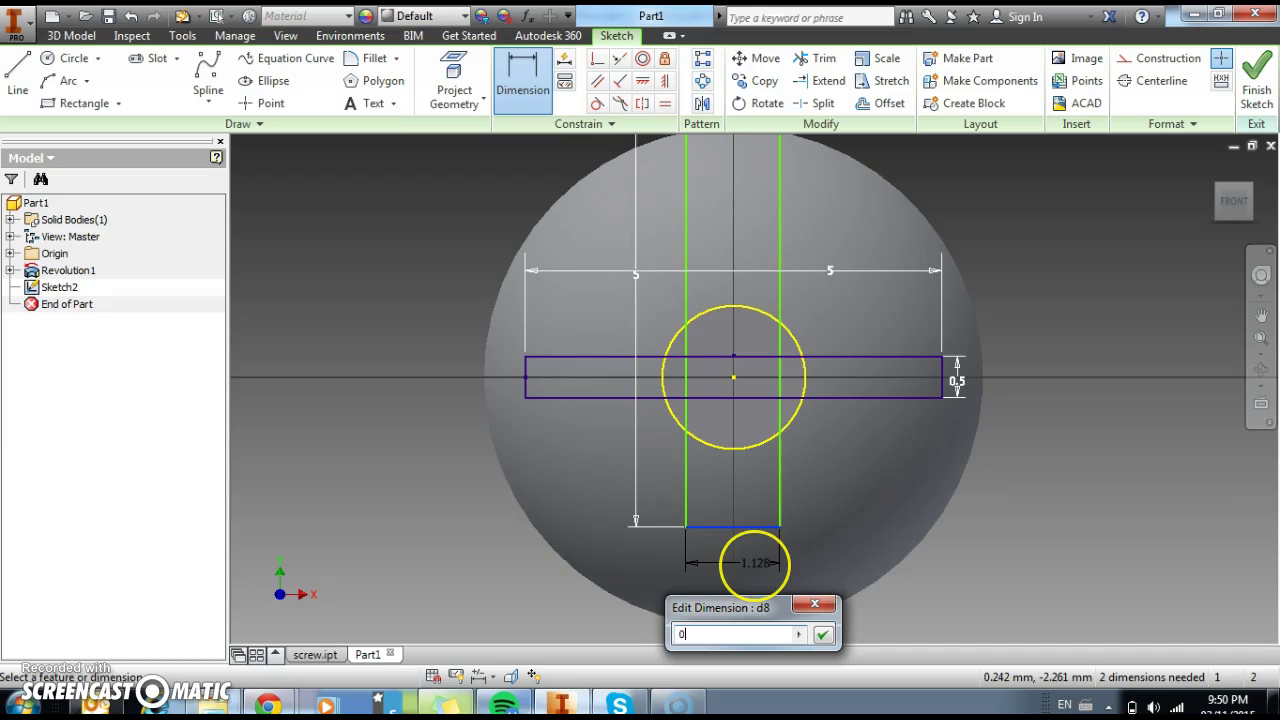
type(".5")
key("Return")
scroll(891, 457, "up", 3)
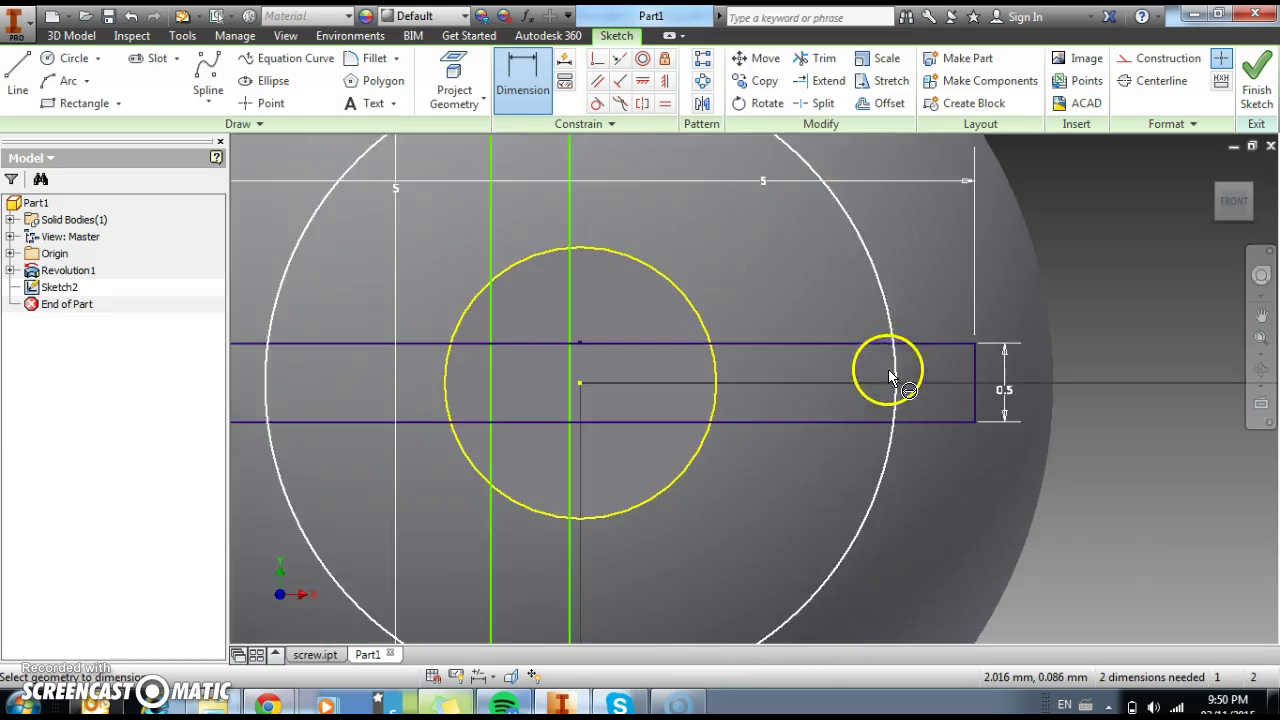
scroll(792, 394, "down", 5)
scroll(694, 372, "up", 3)
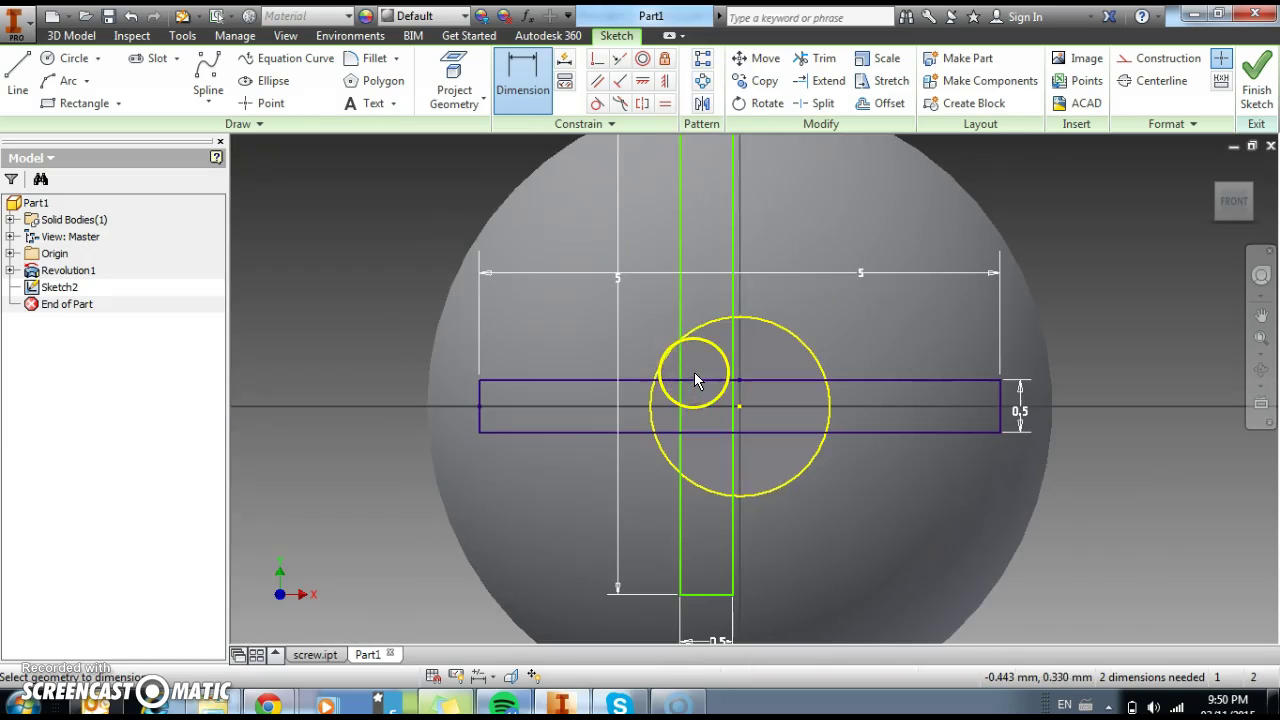
- Try to constrain the upright rectangle's lower-edge midpoint horizontally to the centre point, and undo that constraint
left_click(641, 97)
left_click(675, 253)
scroll(677, 245, "down", 3)
left_click(705, 162)
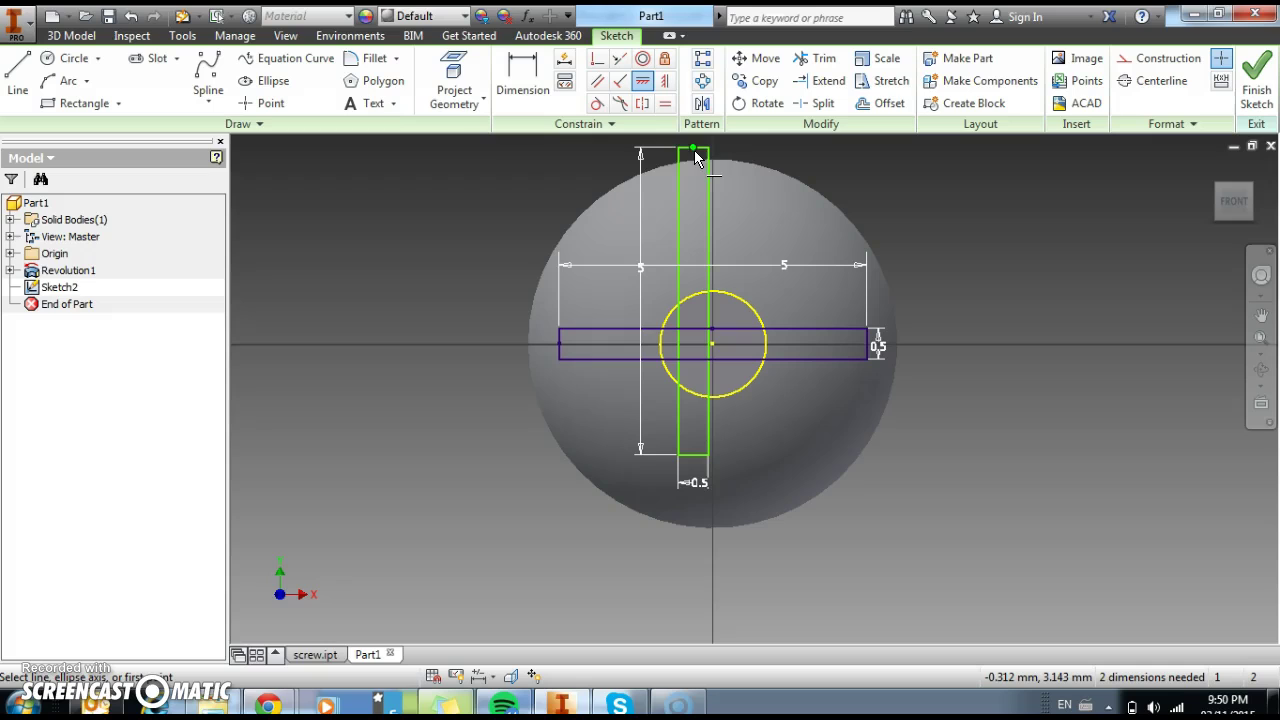
mouse_move(698, 163)
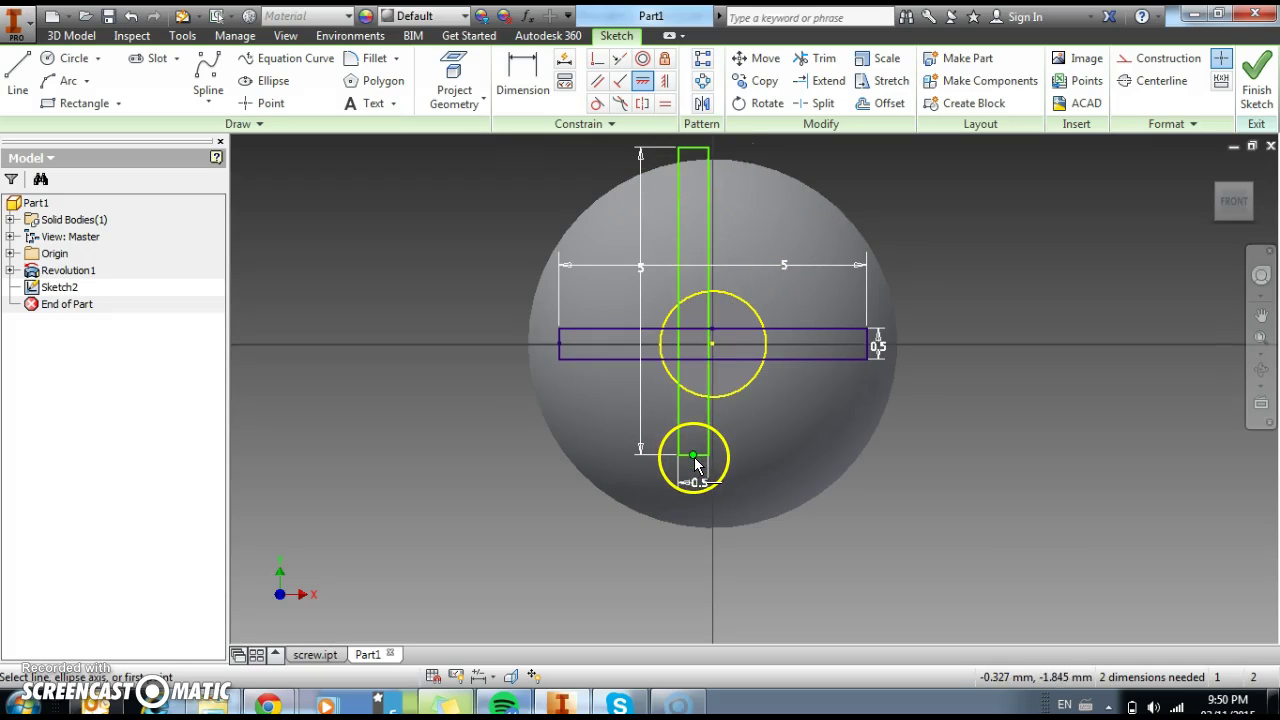
left_click(711, 344)
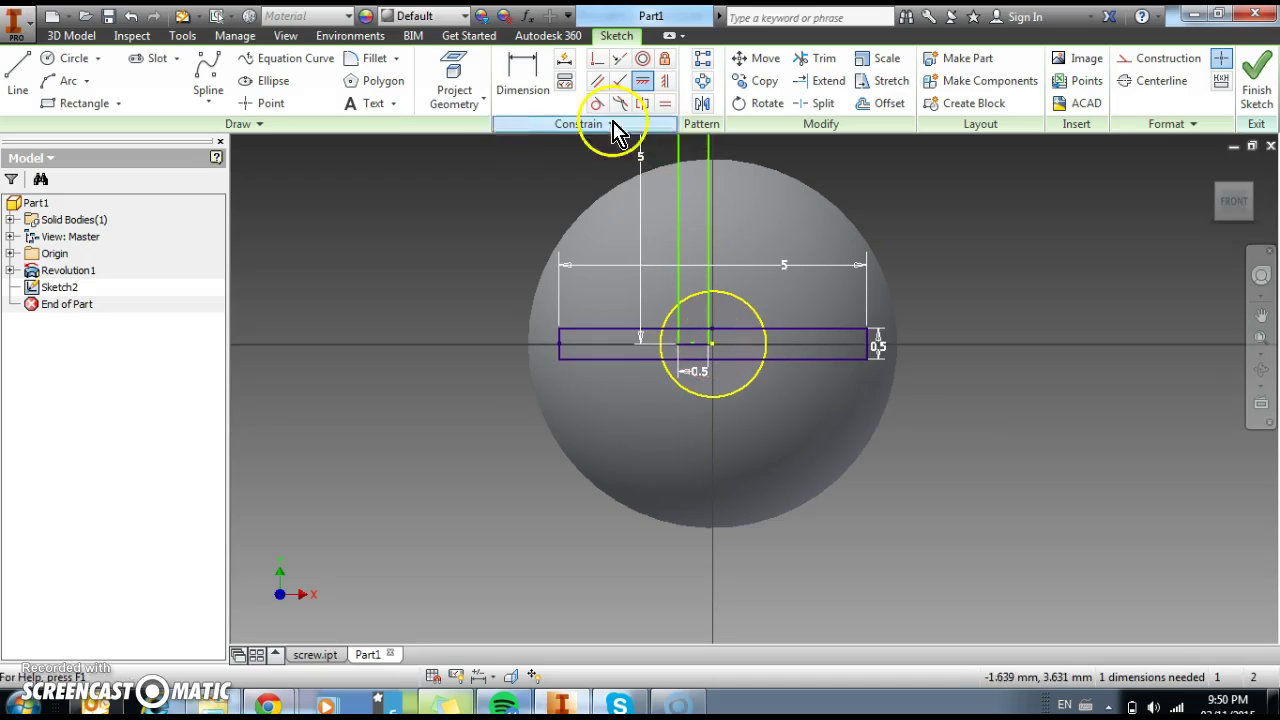
left_click(647, 84)
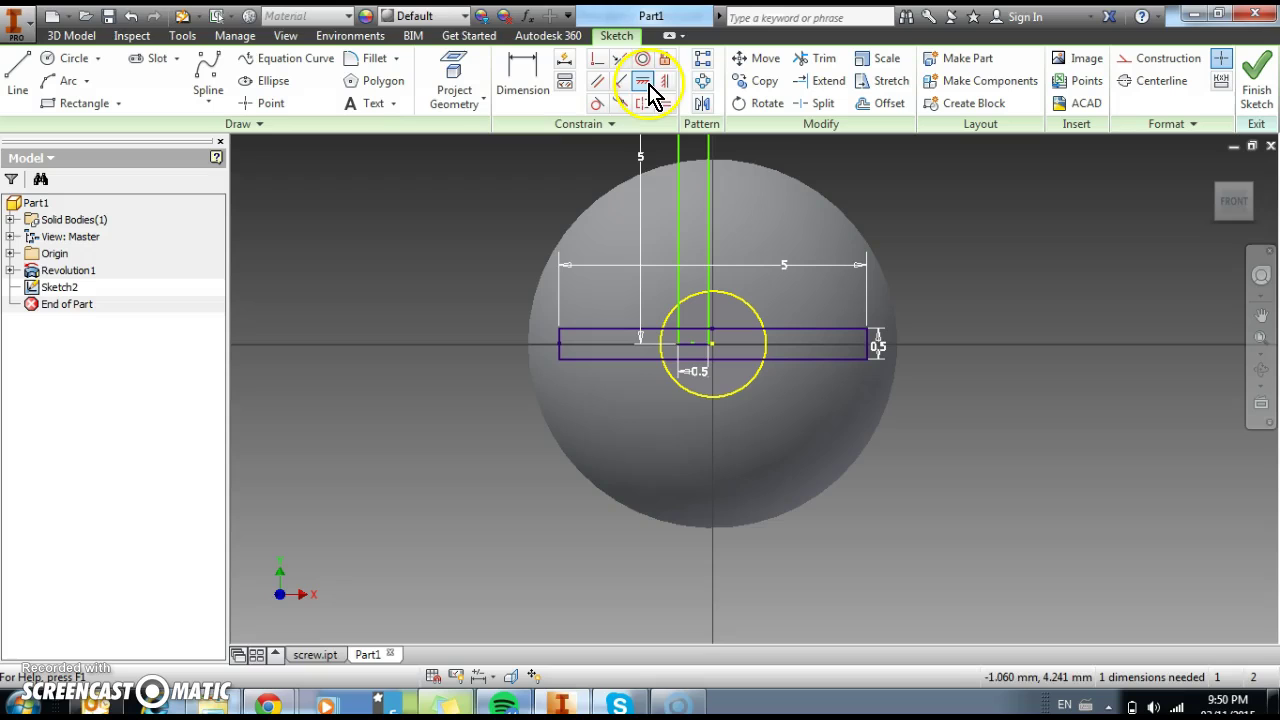
left_click(133, 18)
- Centre the upright rectangle on the head by constraining its upper edge's midpoint vertically and its left edge's midpoint horizontally to the centre point
left_click(665, 83)
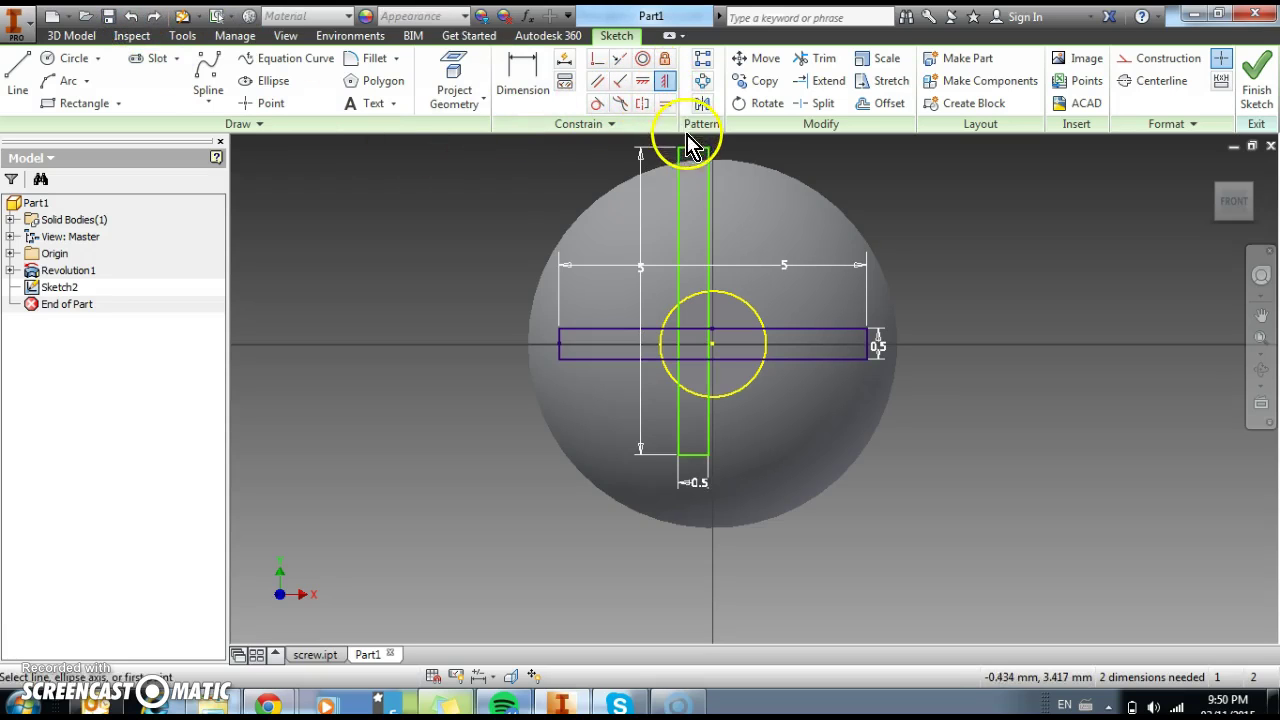
left_click(712, 343)
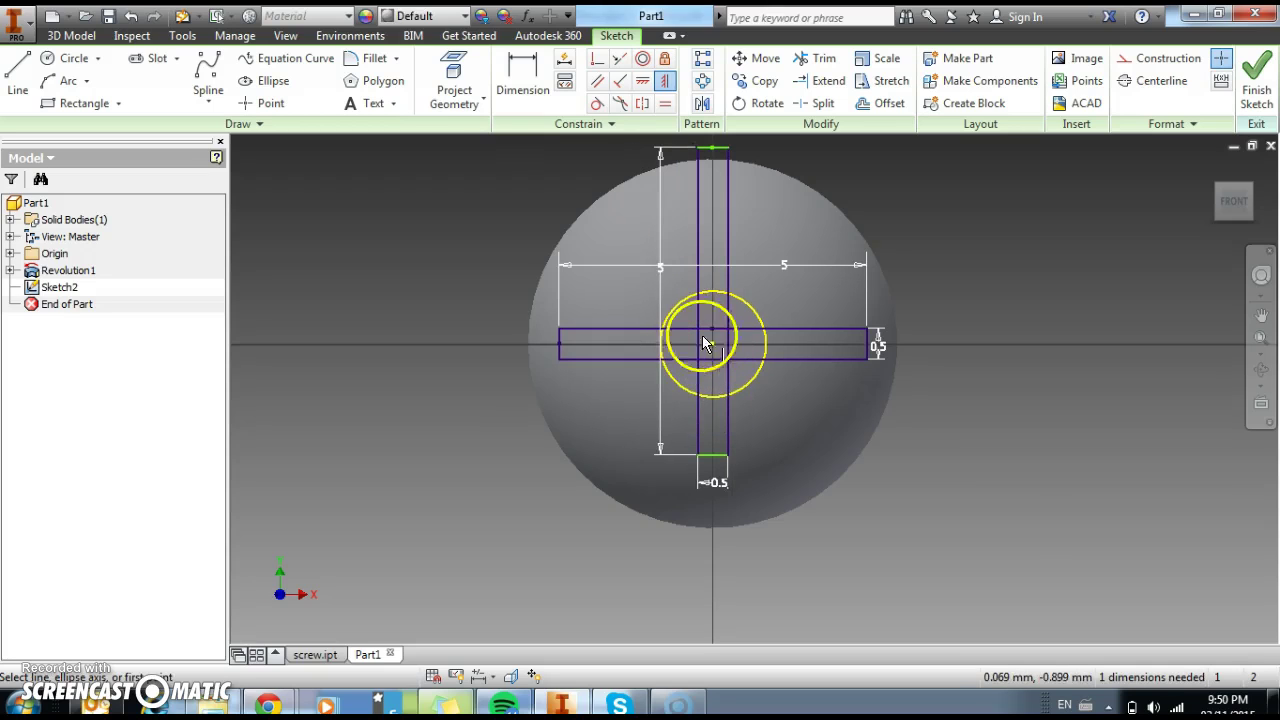
left_click(643, 81)
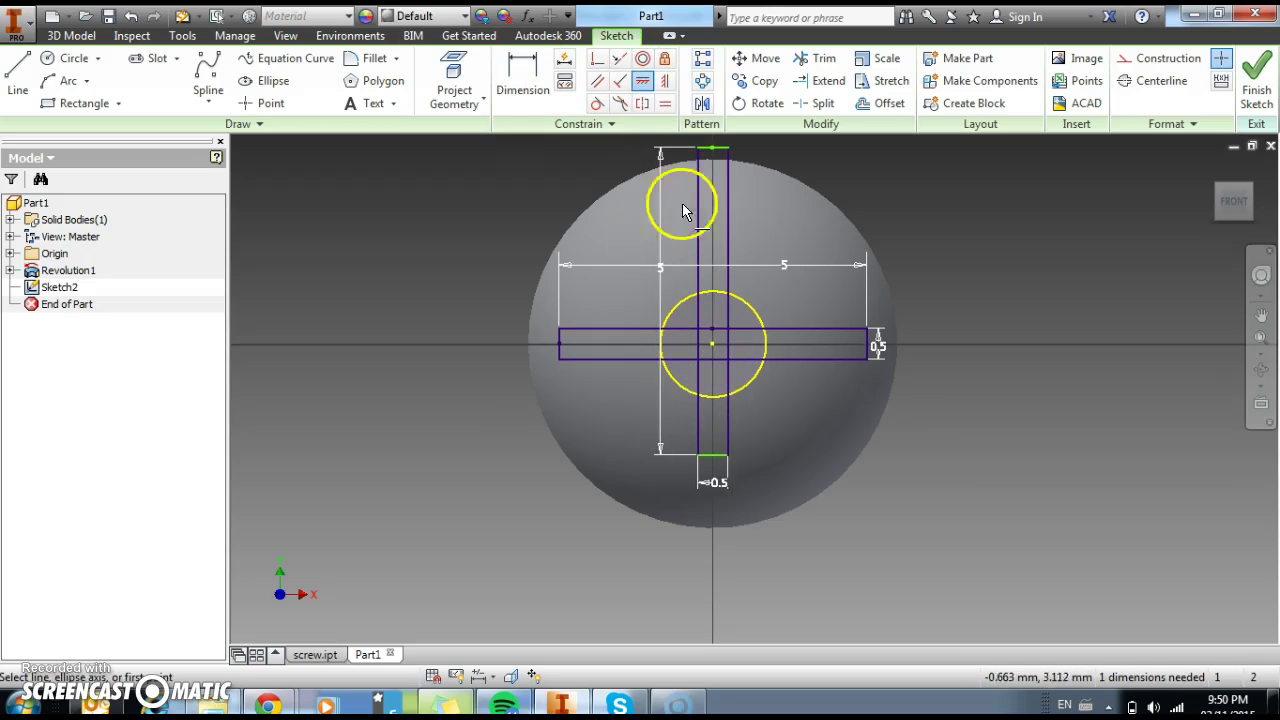
left_click(699, 300)
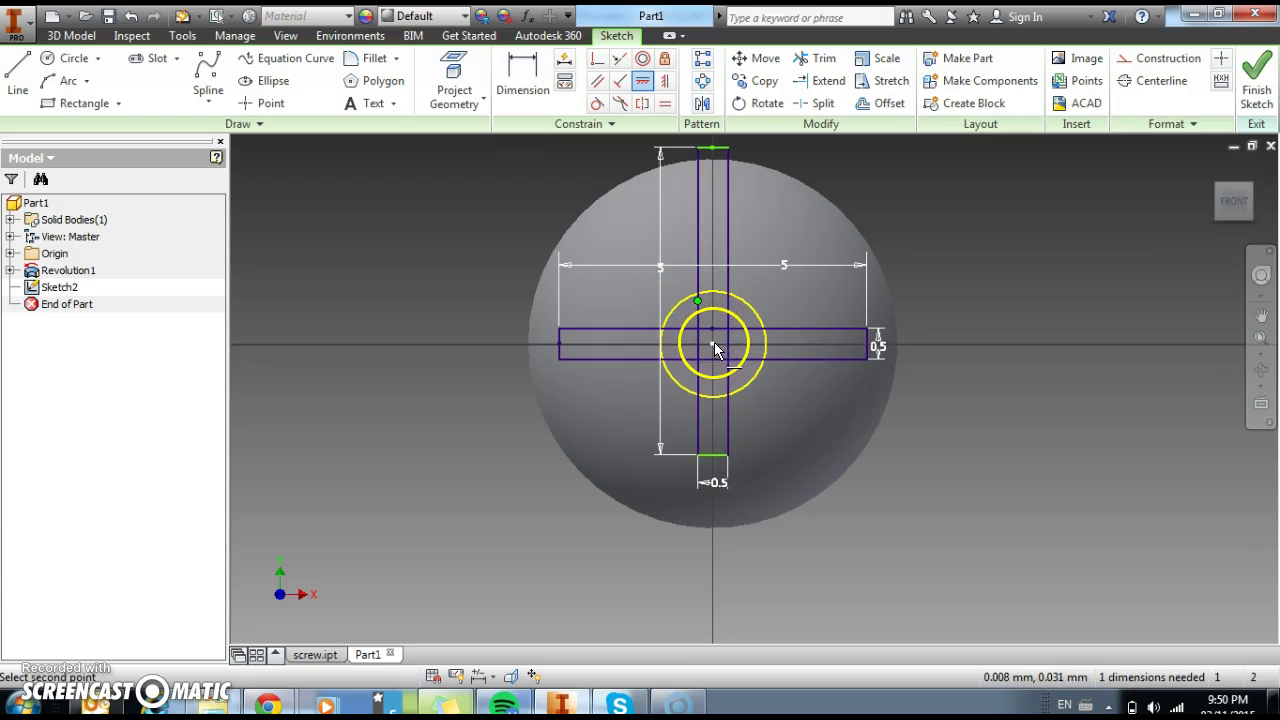
left_click(711, 344)
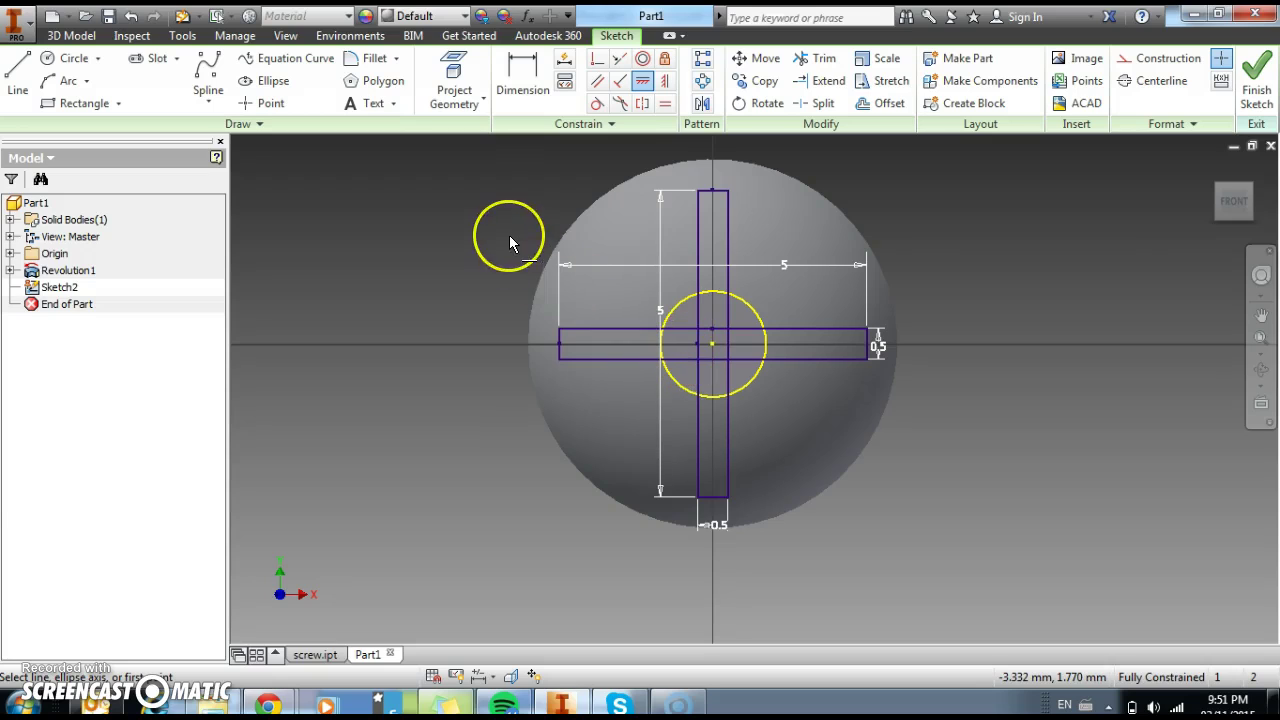
key("Escape")
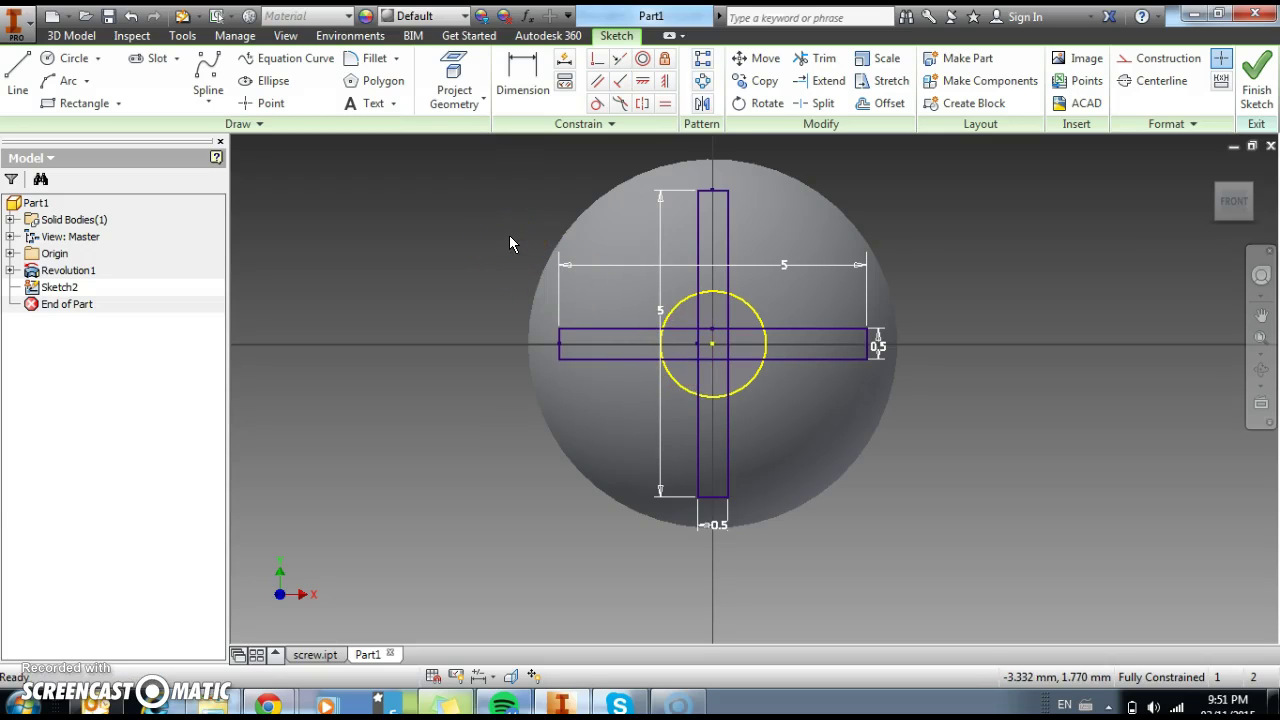
- Trim the four inner line segments where the two slot rectangles cross to leave one cross outline, and finish the sketch
left_click(818, 62)
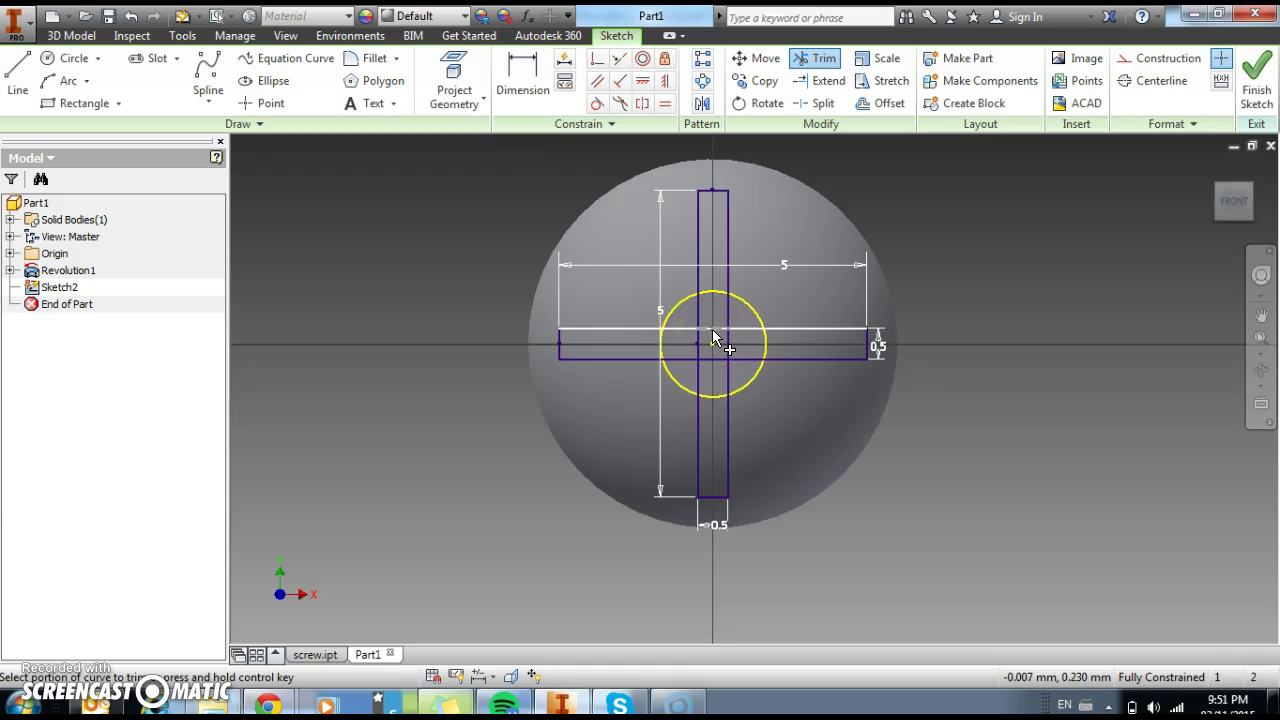
left_click(712, 331)
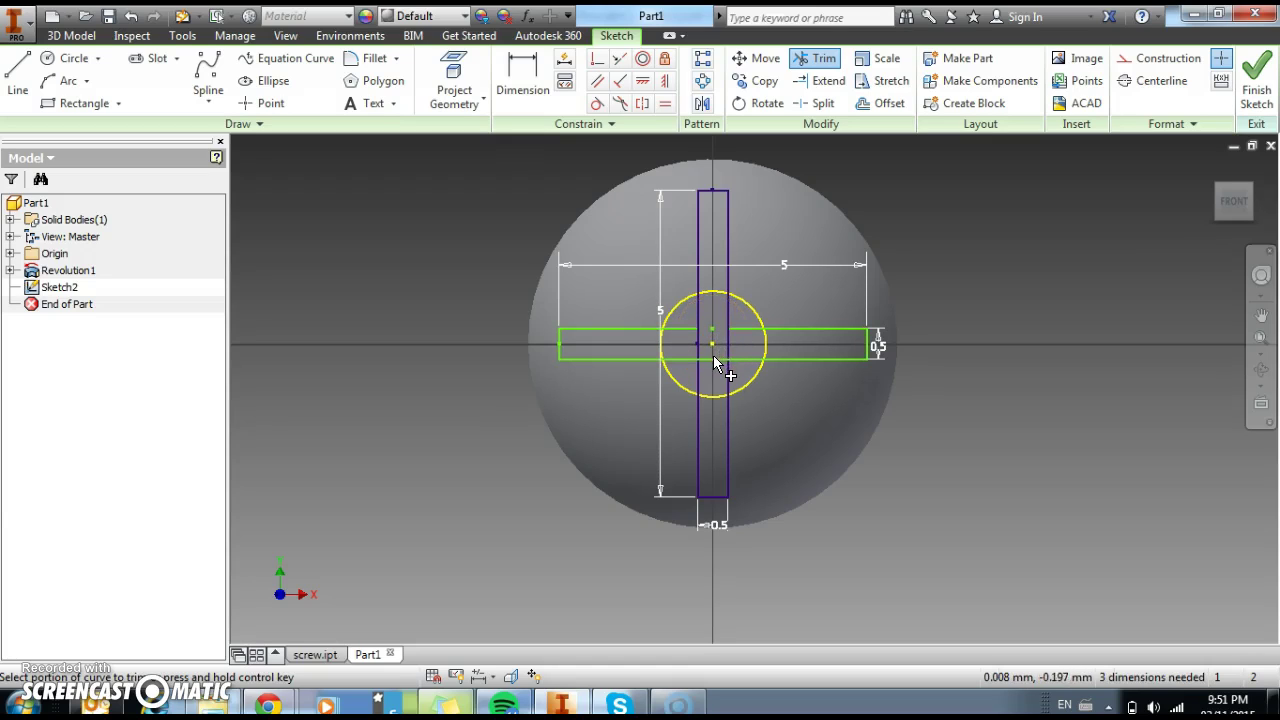
scroll(713, 358, "up", 5)
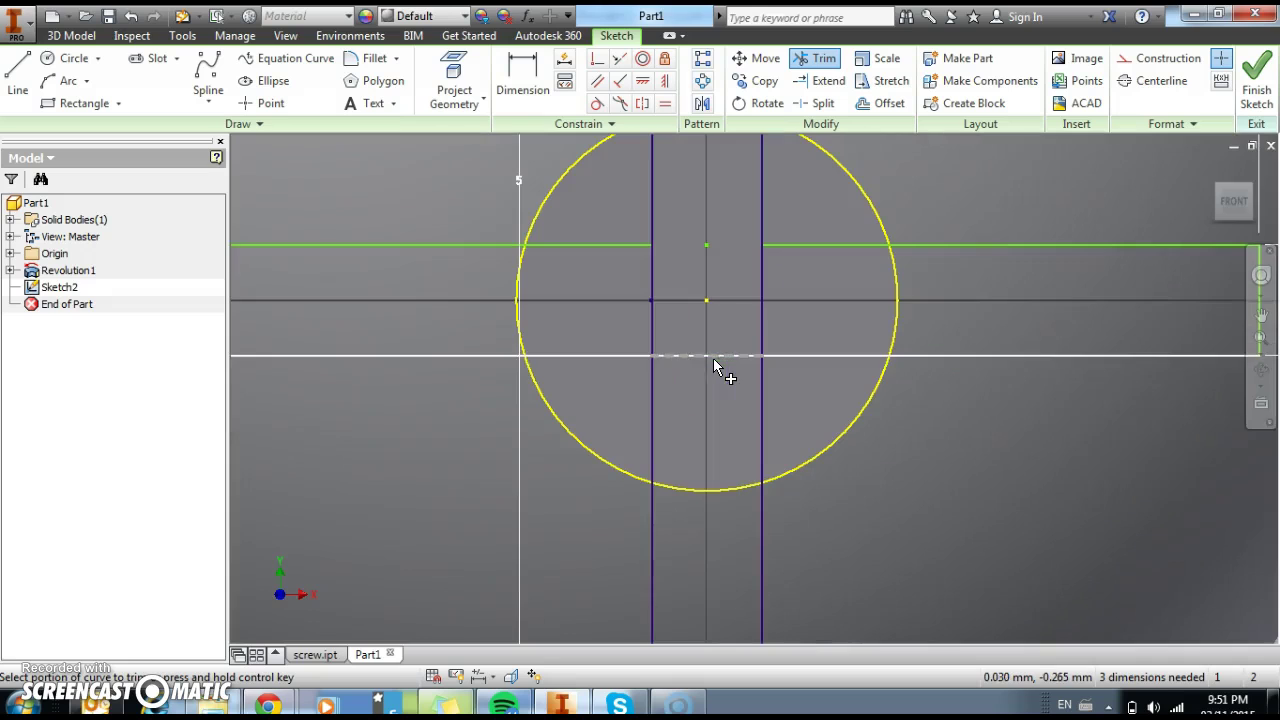
left_click(652, 310)
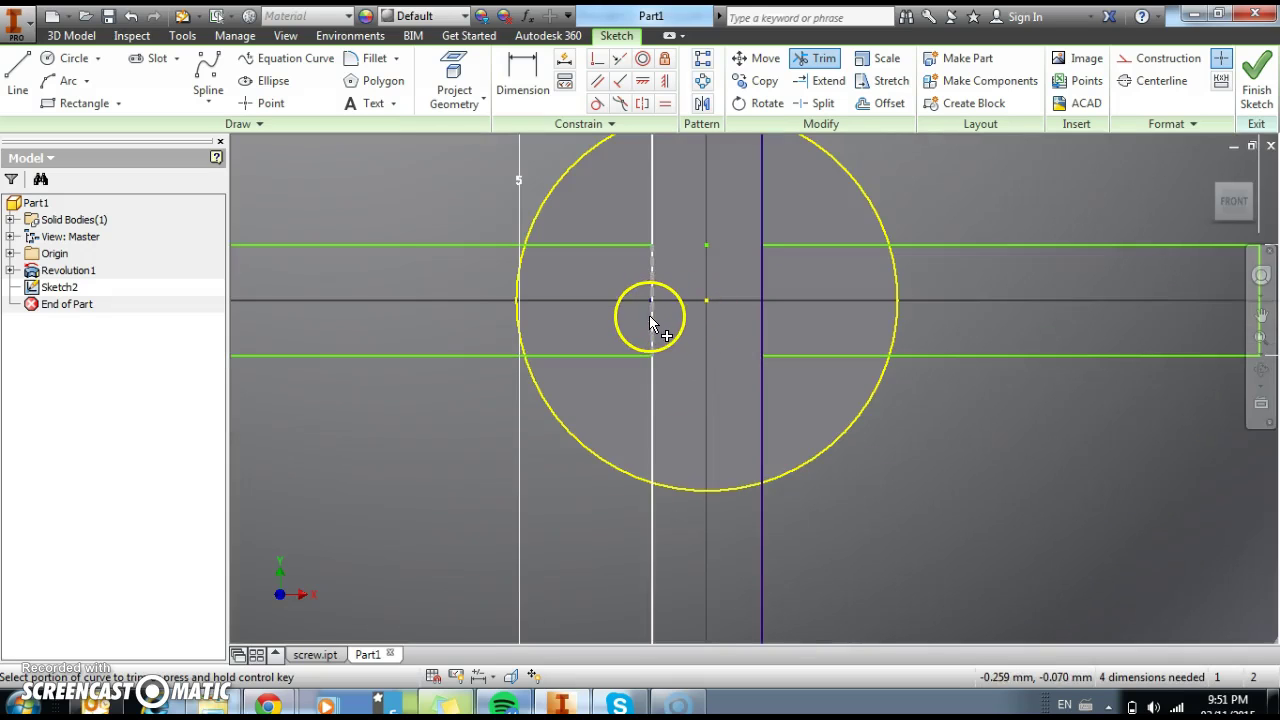
left_click(762, 330)
scroll(756, 342, "down", 5)
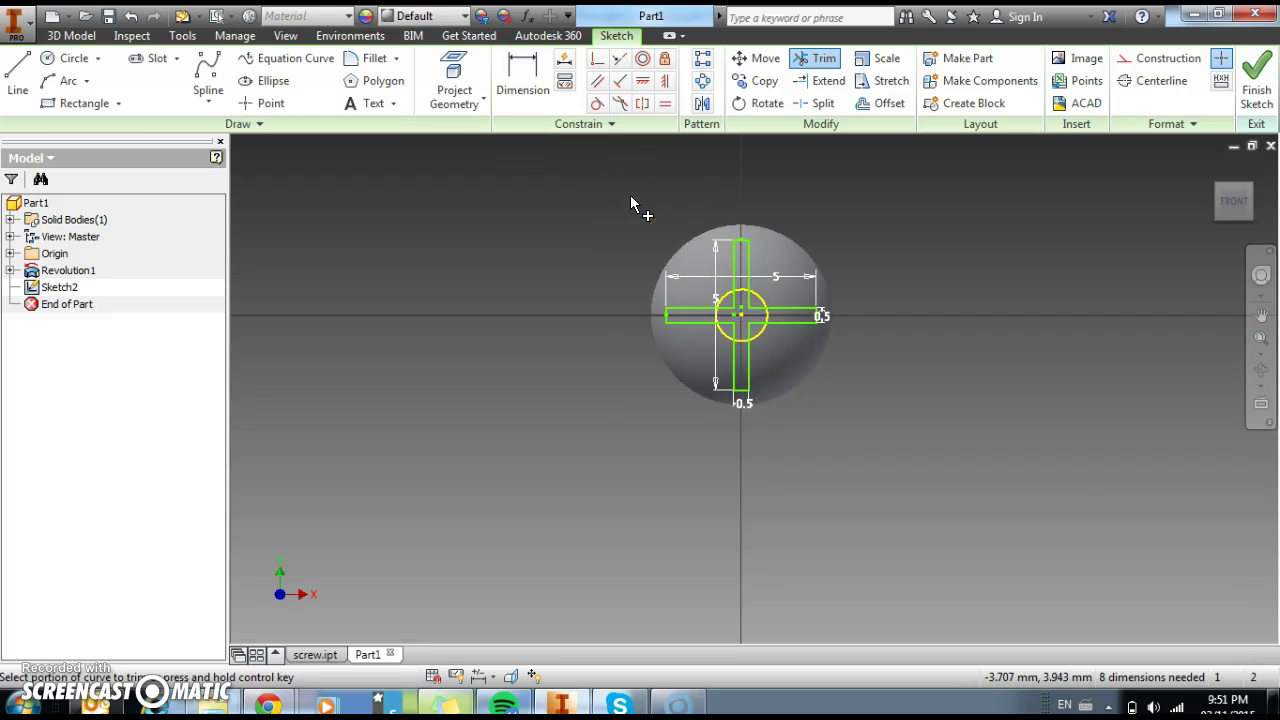
left_click(1262, 85)
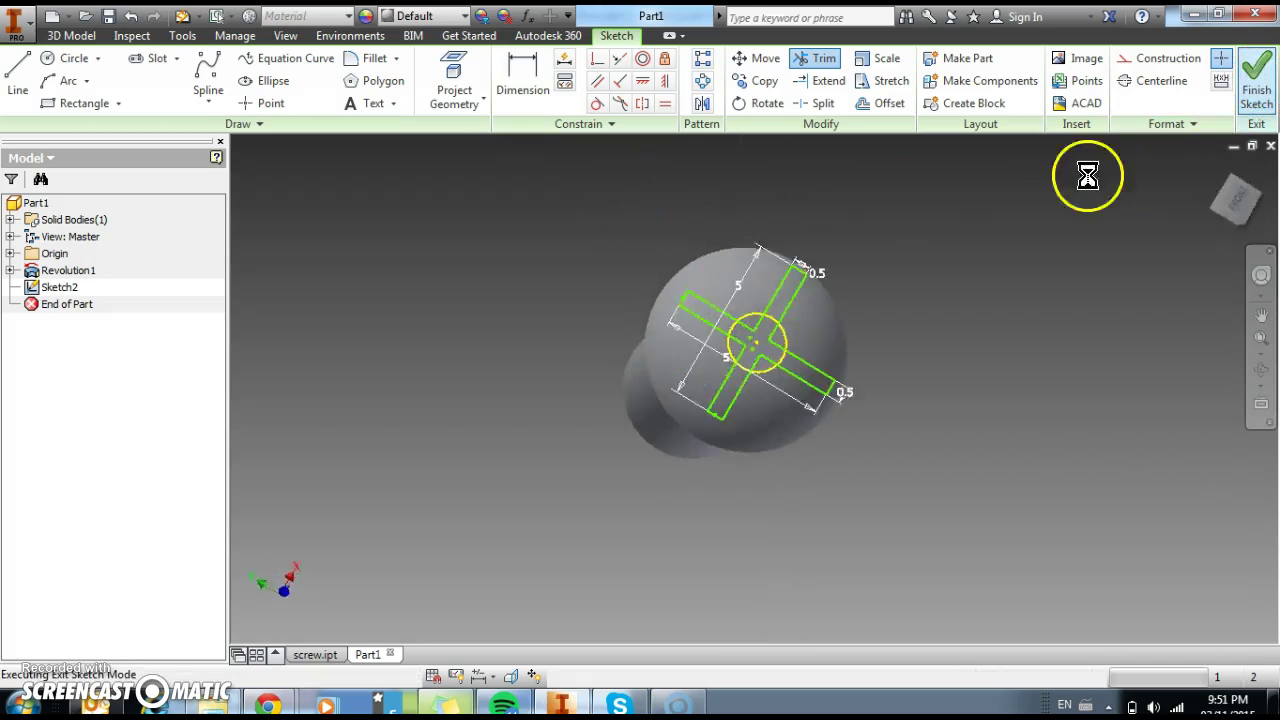
- Extrude the cross profile as a cut with a set distance, directed down into the screw head
left_click(1261, 370)
left_click_drag(857, 537, 811, 223)
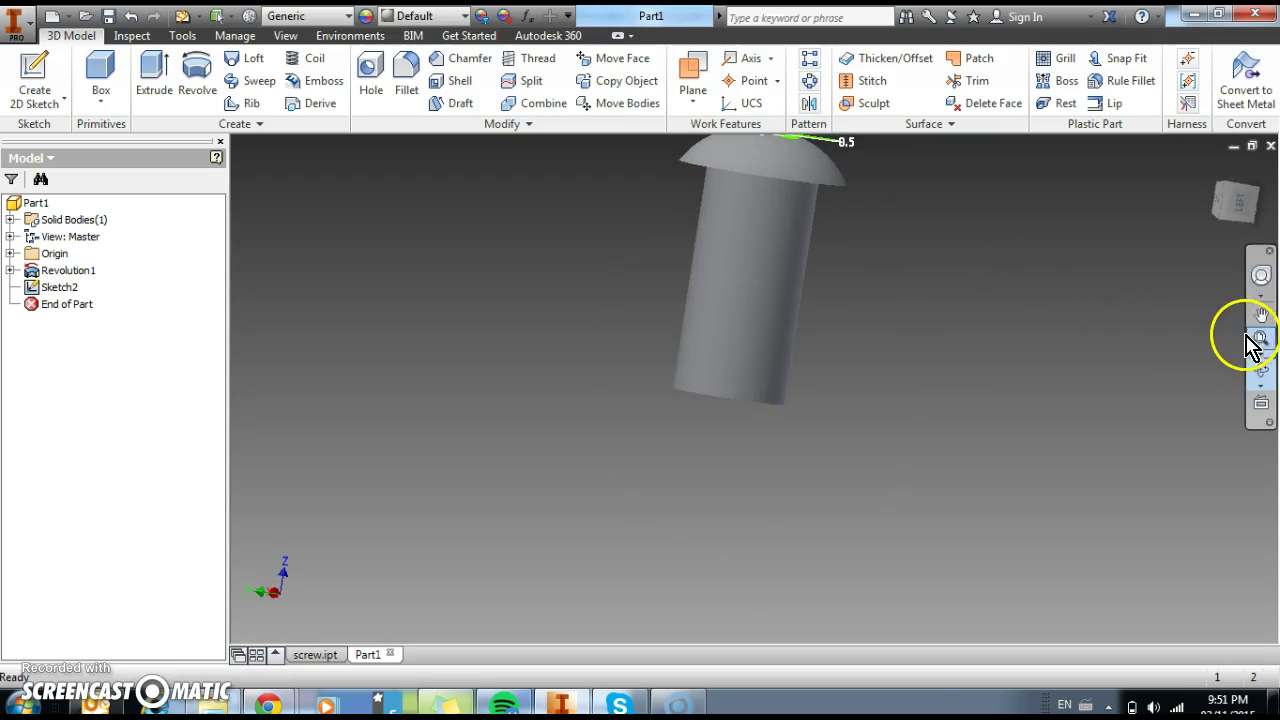
scroll(974, 229, "up", 3)
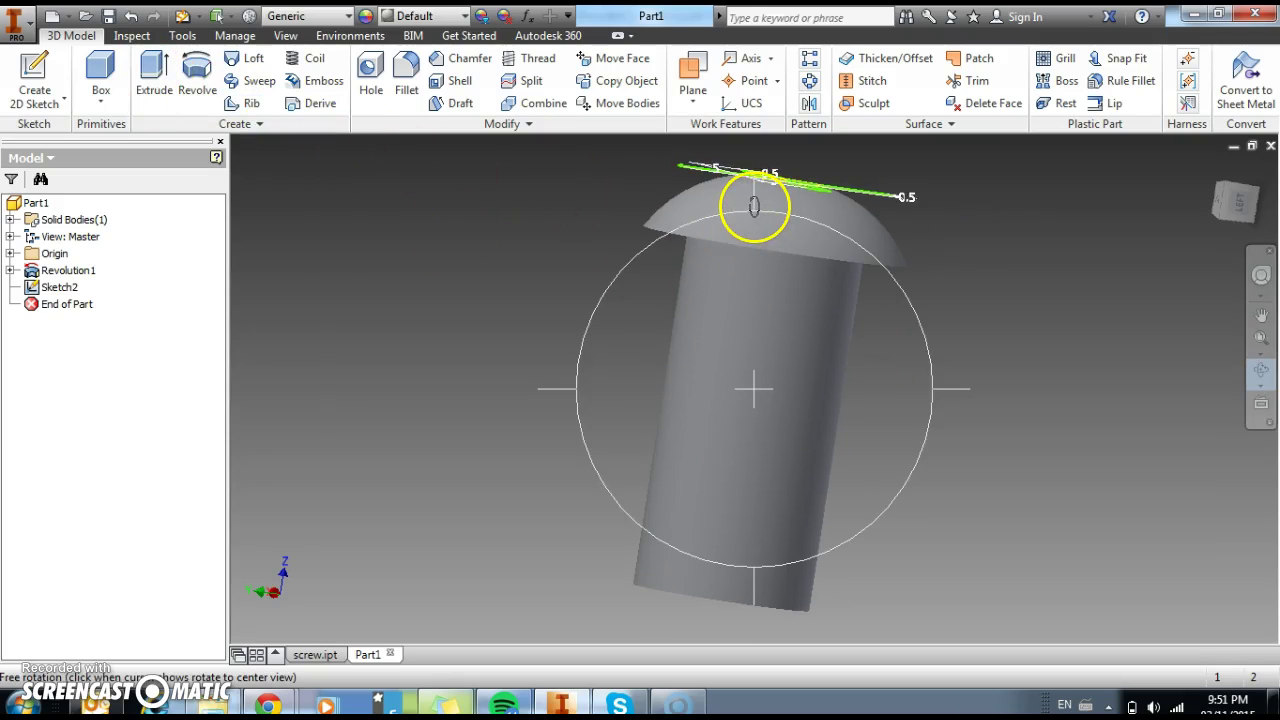
left_click_drag(754, 205, 749, 222)
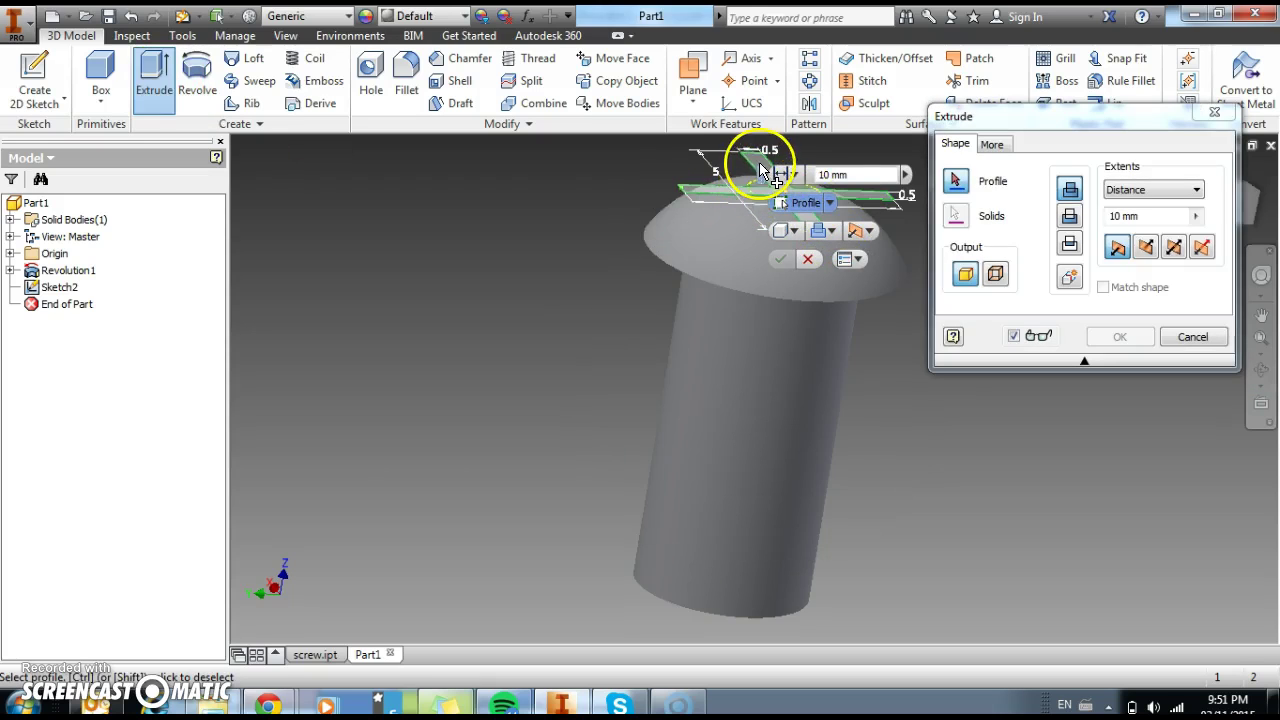
left_click(760, 167)
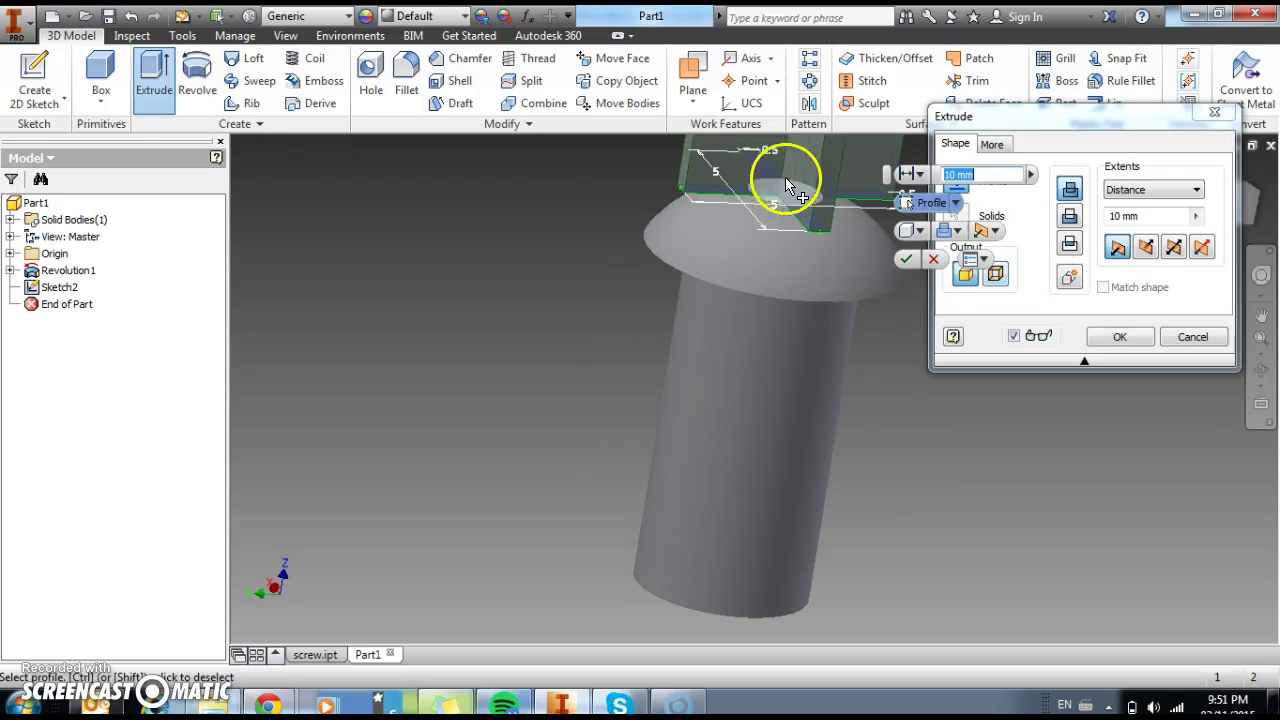
left_click(1146, 249)
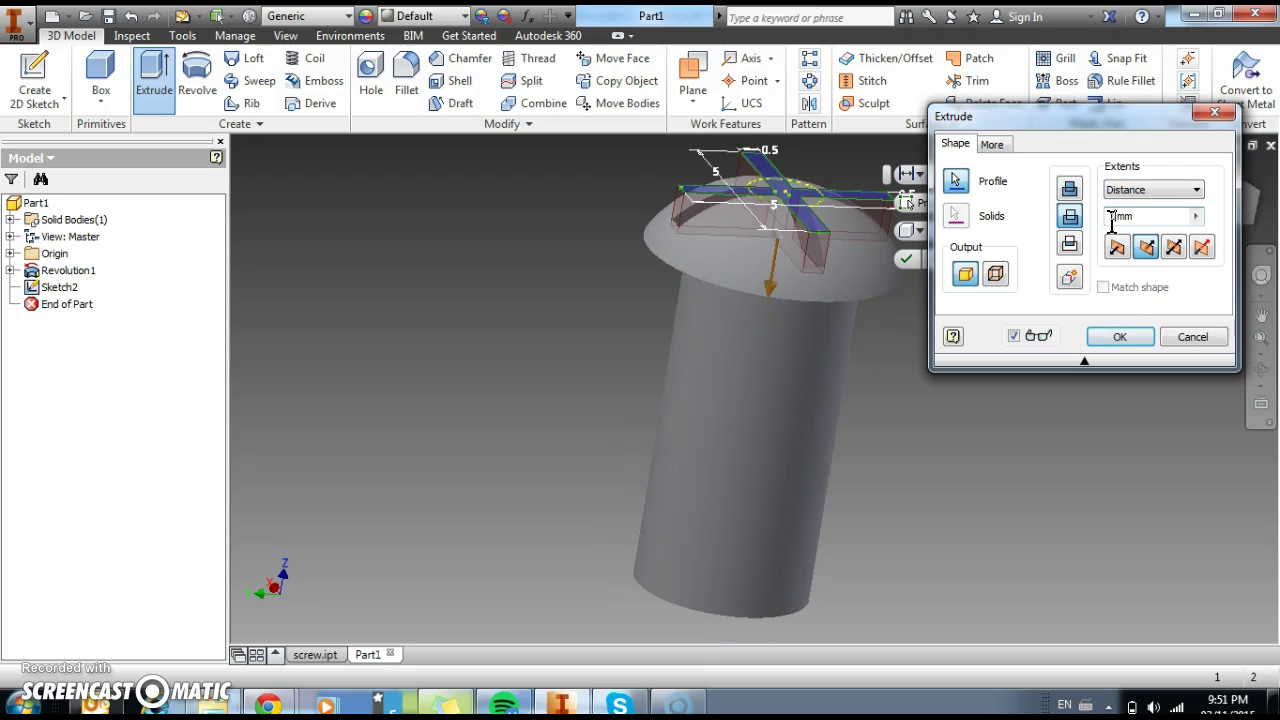
left_click(1122, 338)
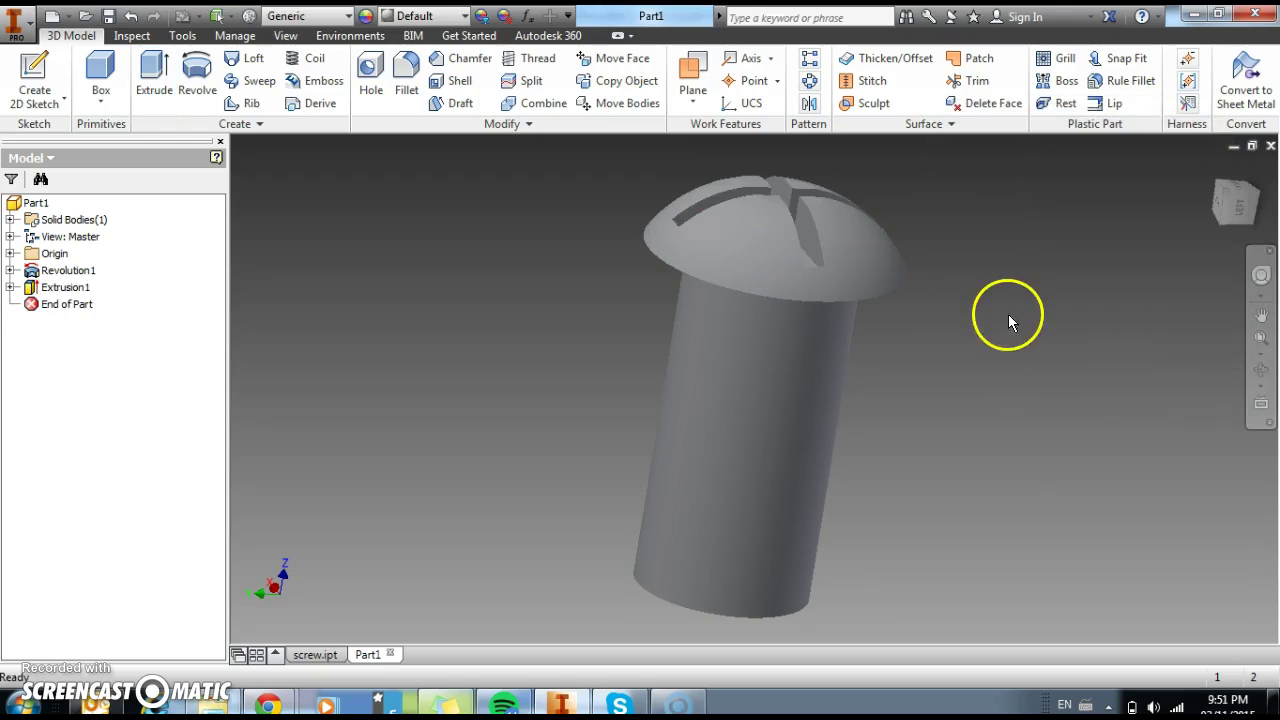
- Apply a full-length thread, displayed in the model, to the screw's cylindrical shank
left_click(1260, 369)
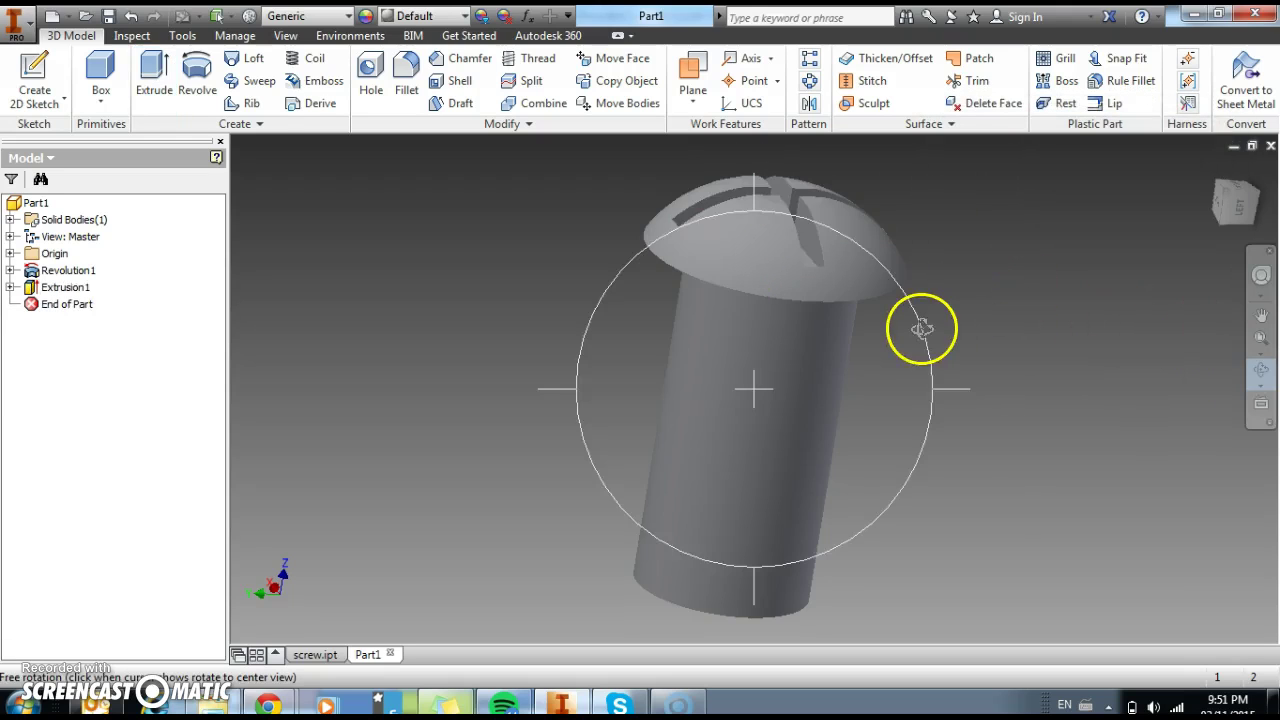
left_click_drag(891, 406, 849, 400)
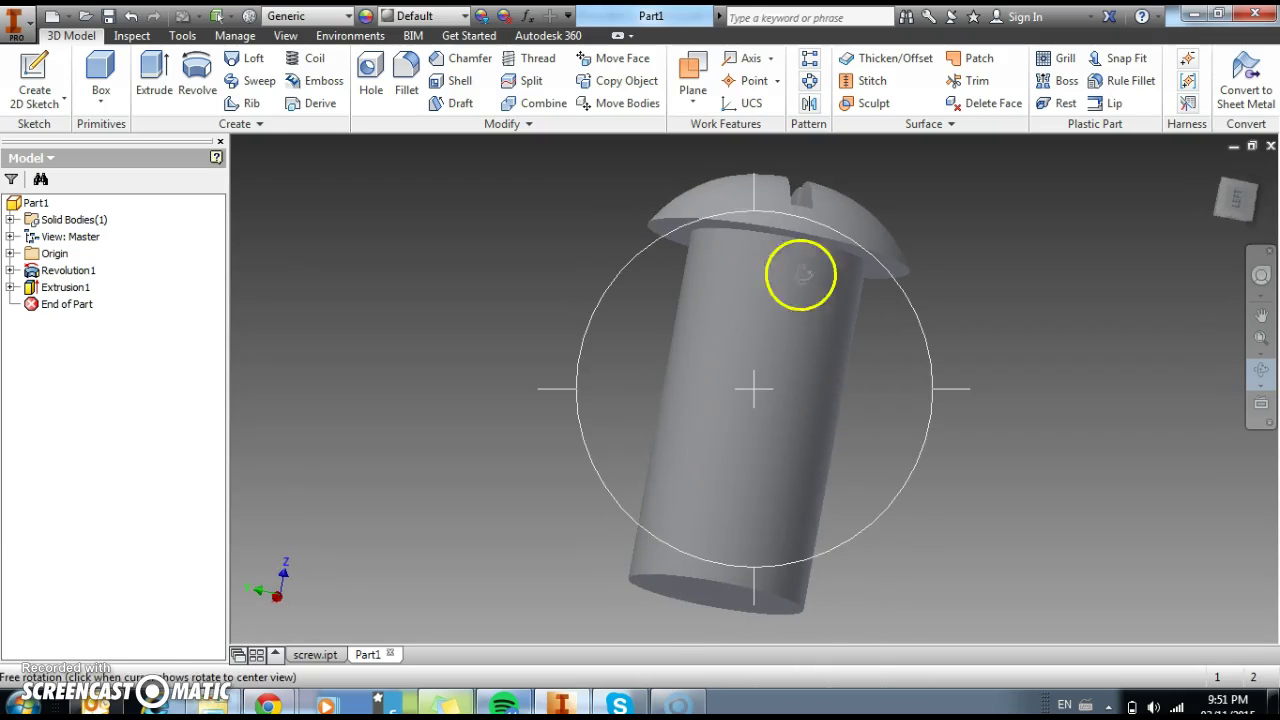
key("Escape")
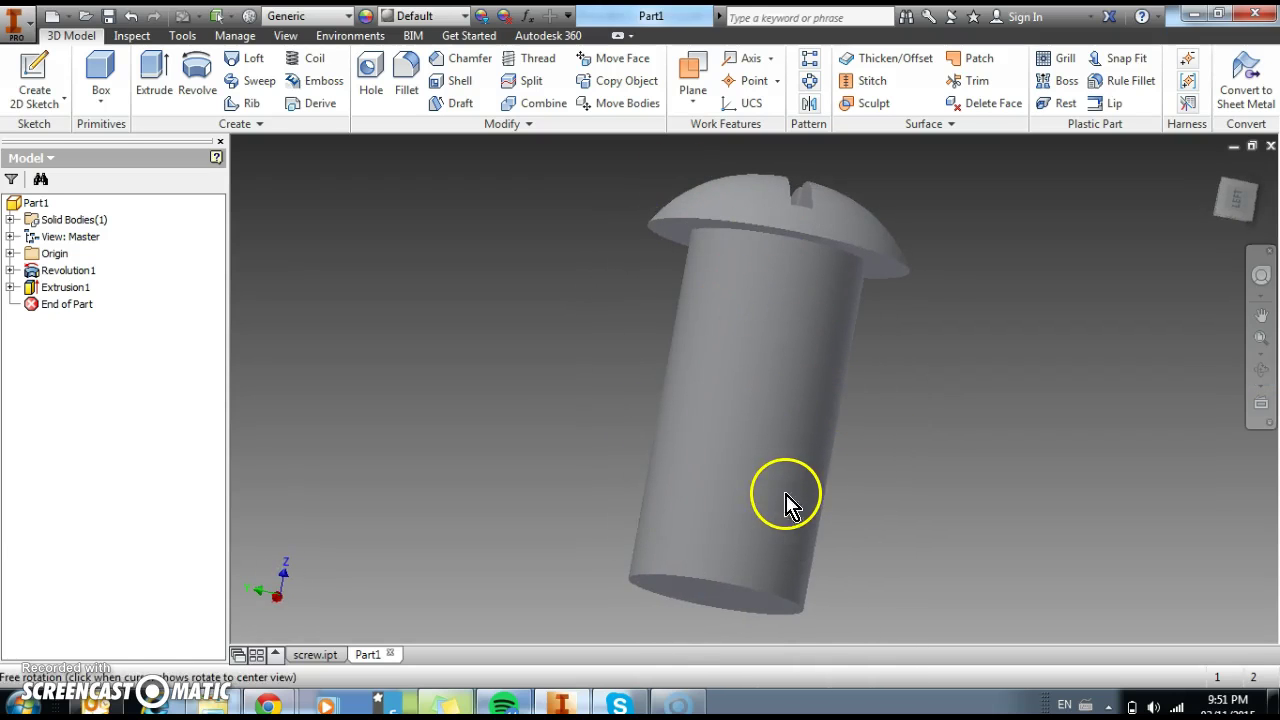
left_click(530, 62)
left_click(736, 398)
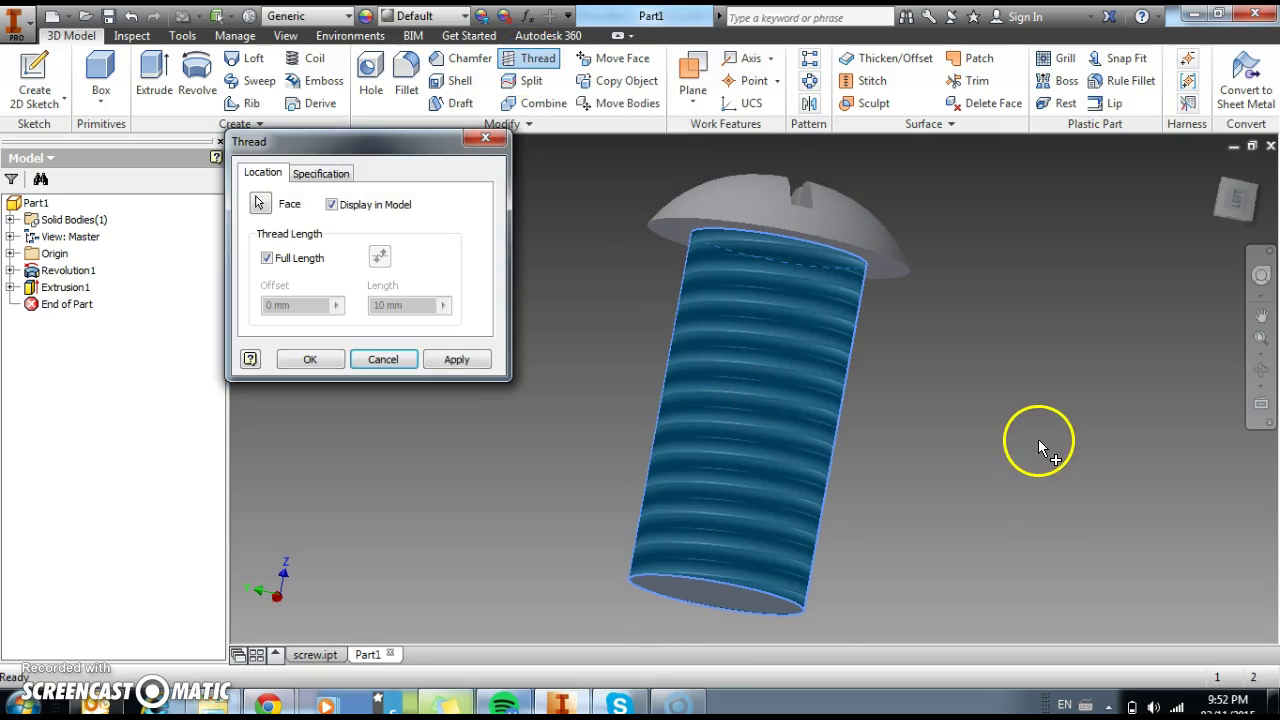
left_click(453, 360)
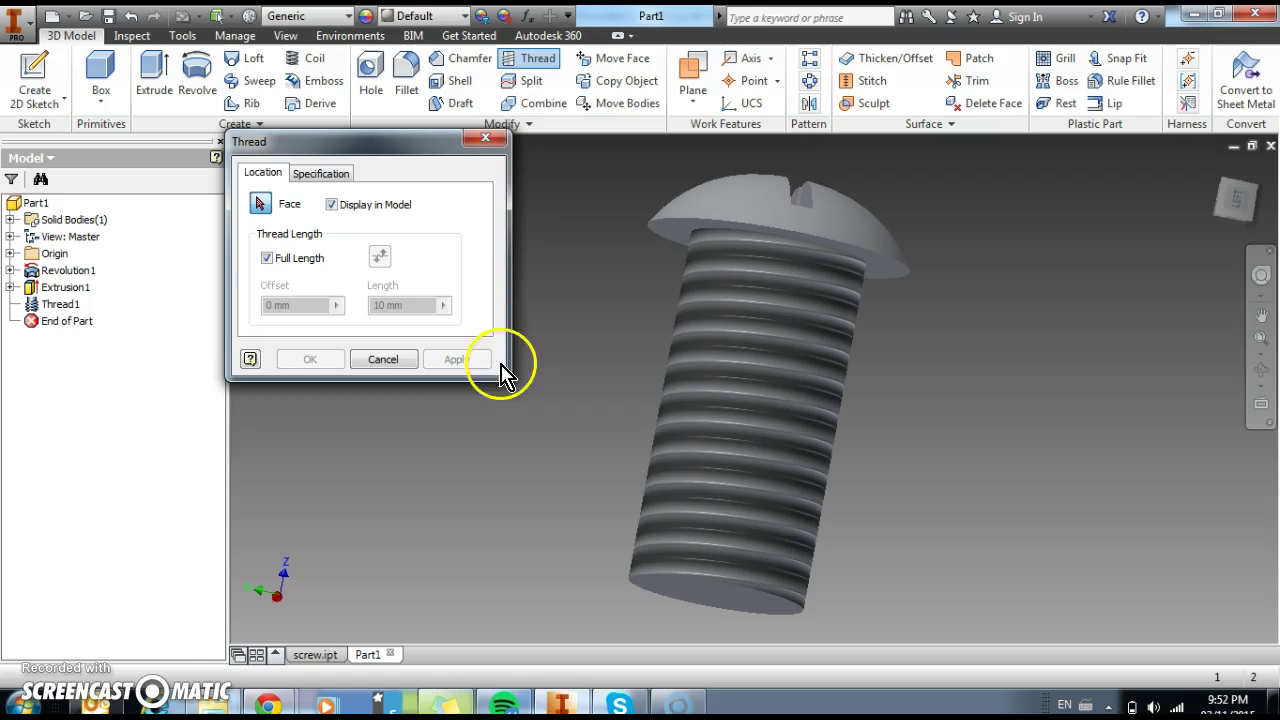
left_click(485, 138)
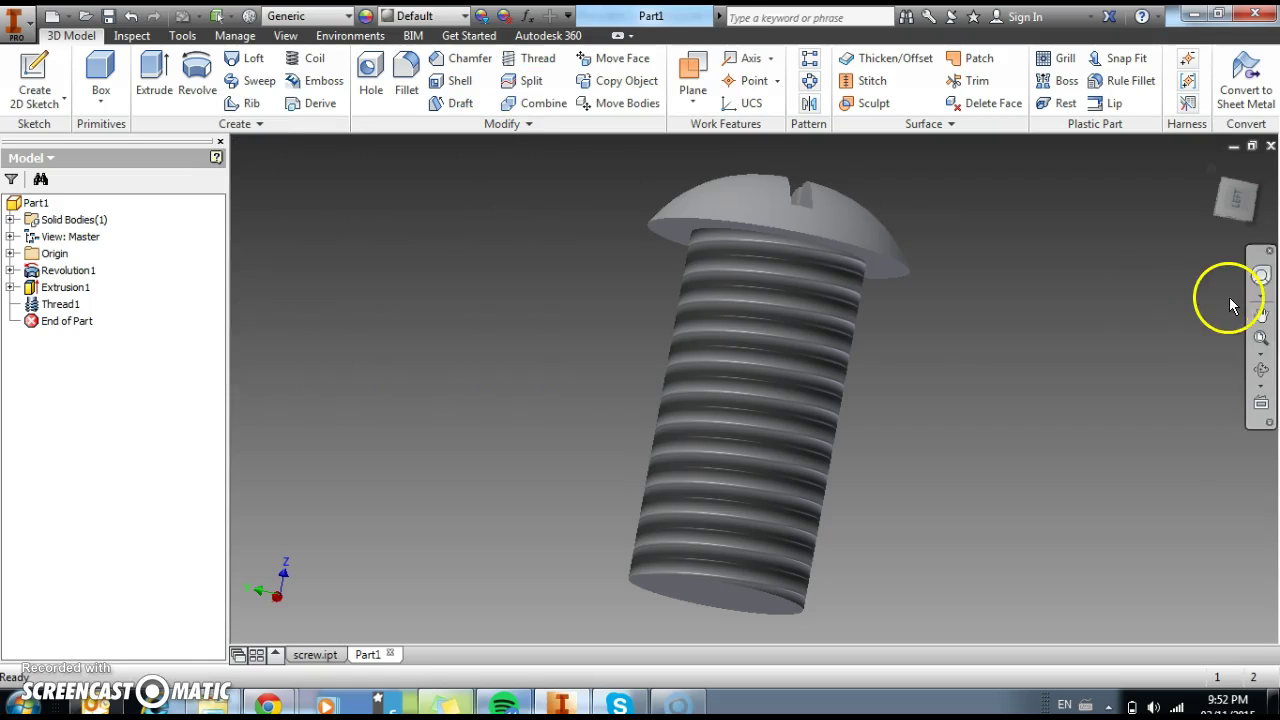
- Save the part as "screw demo" in the Inventor Maze game folder
left_click(1261, 369)
left_click_drag(851, 246, 1040, 238)
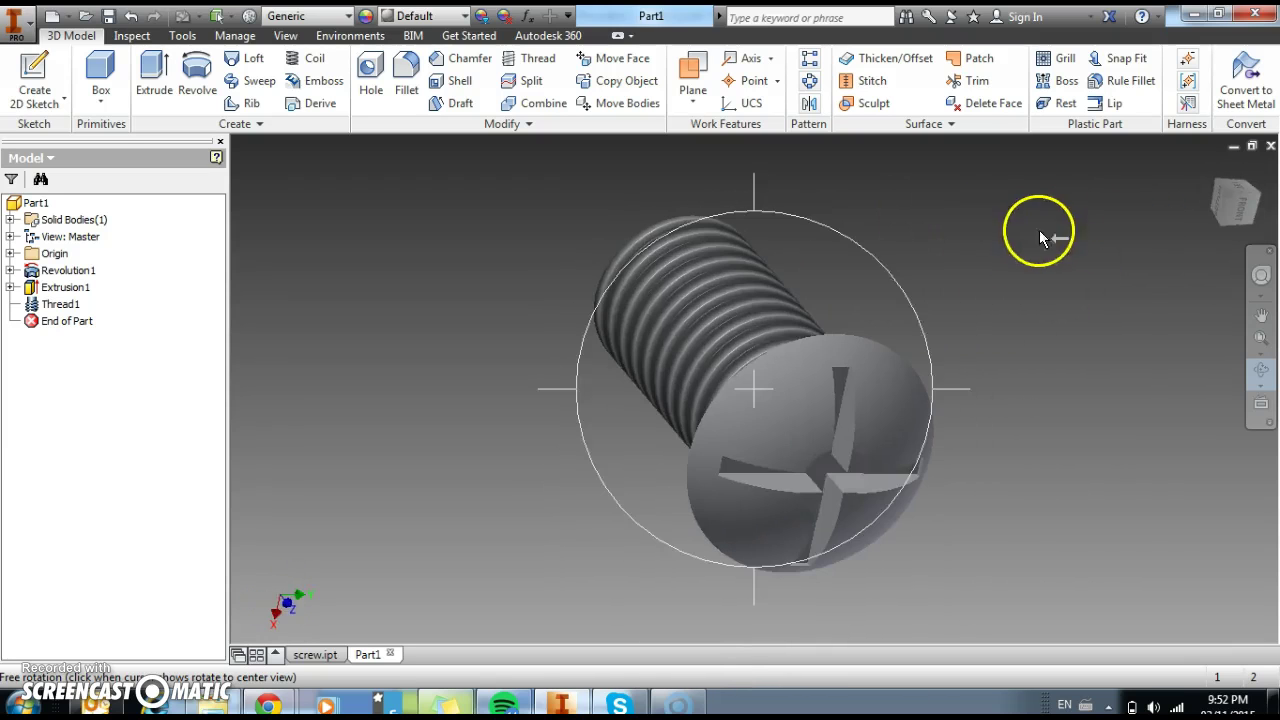
left_click_drag(811, 451, 811, 217)
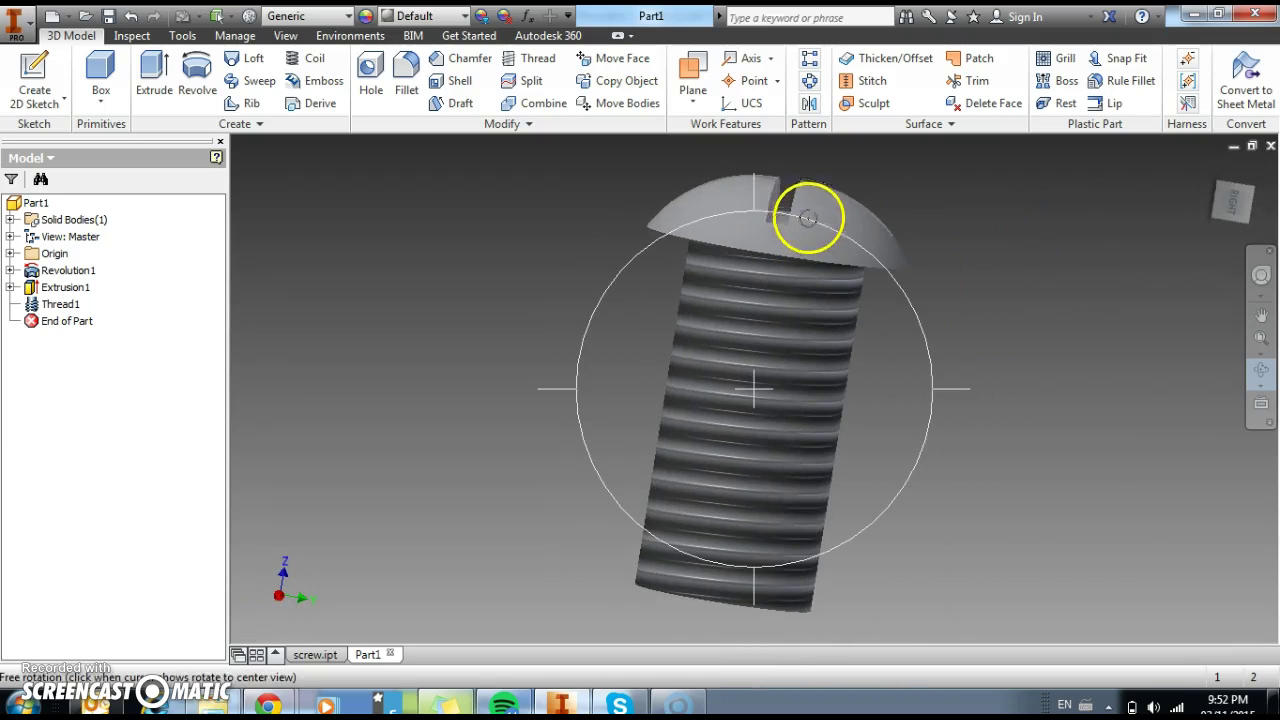
left_click(108, 22)
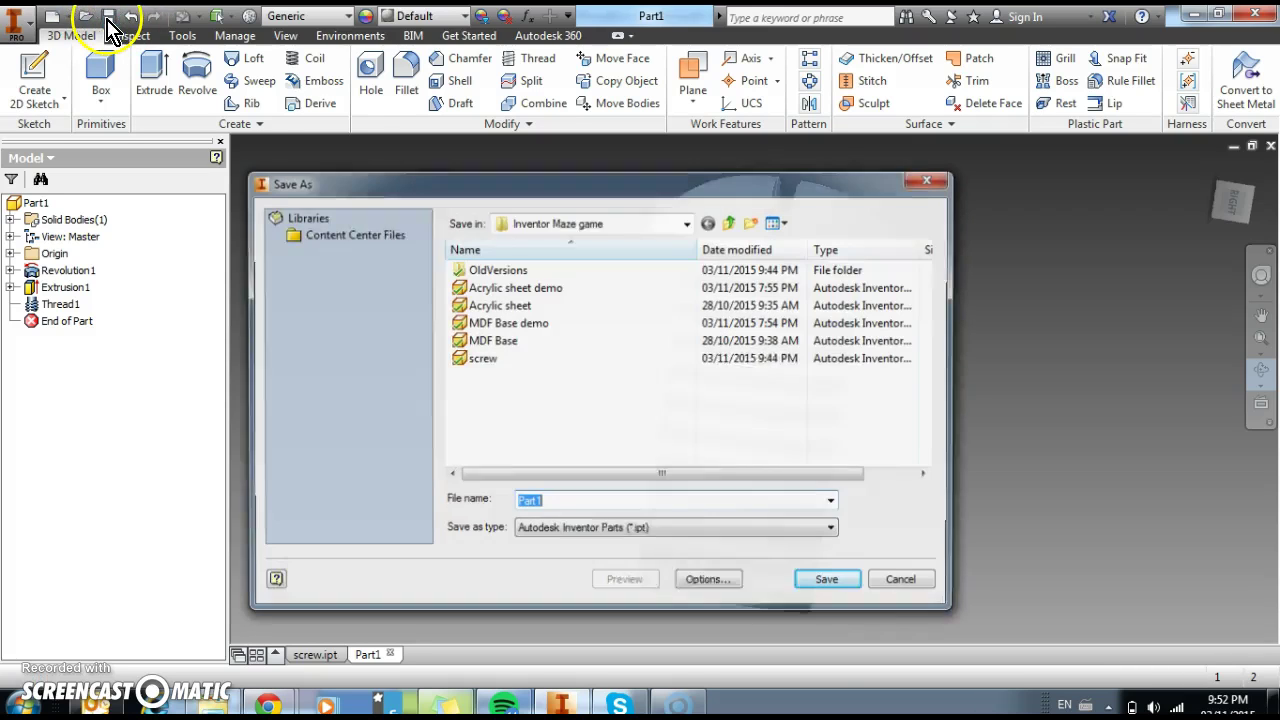
left_click(496, 358)
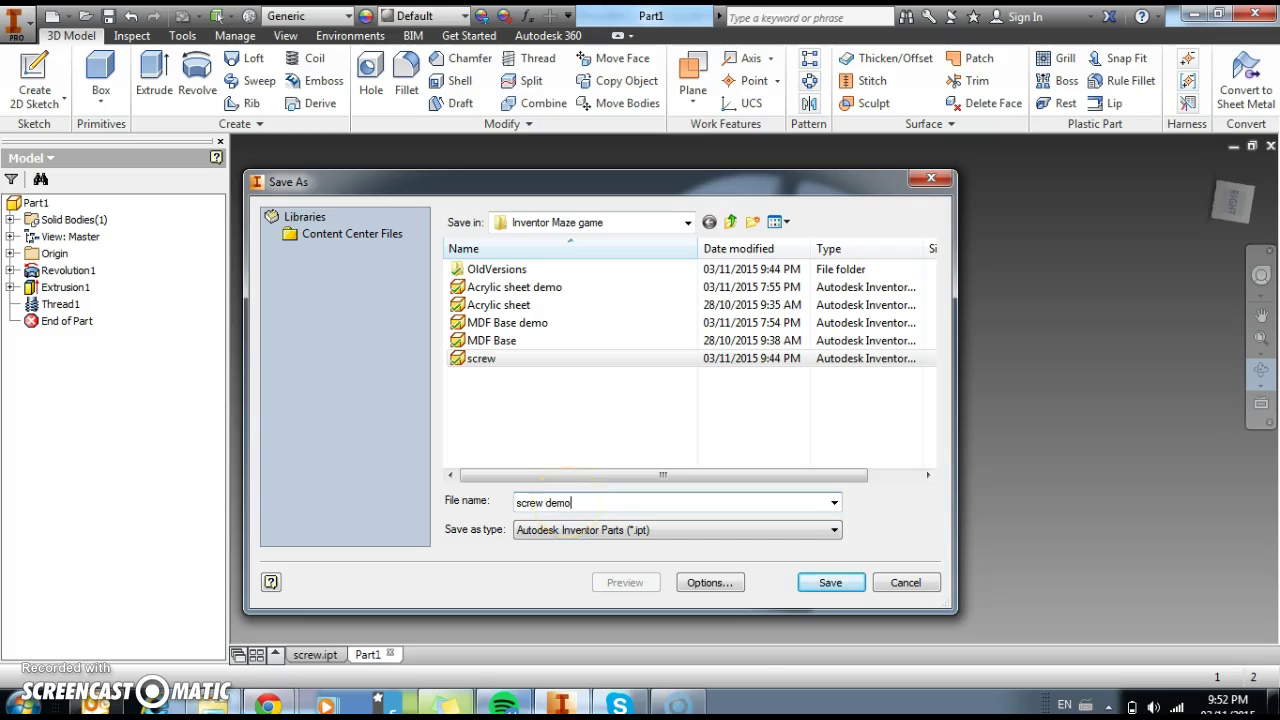
left_click(842, 583)
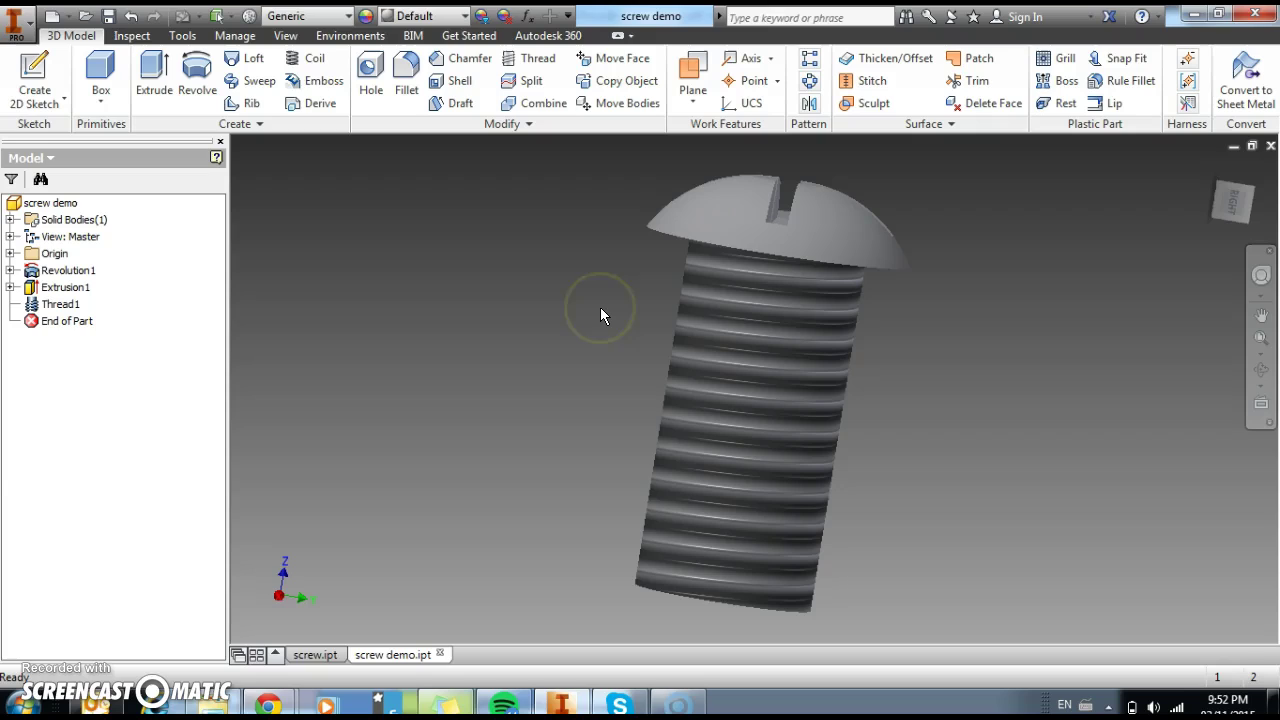
left_click(733, 322)
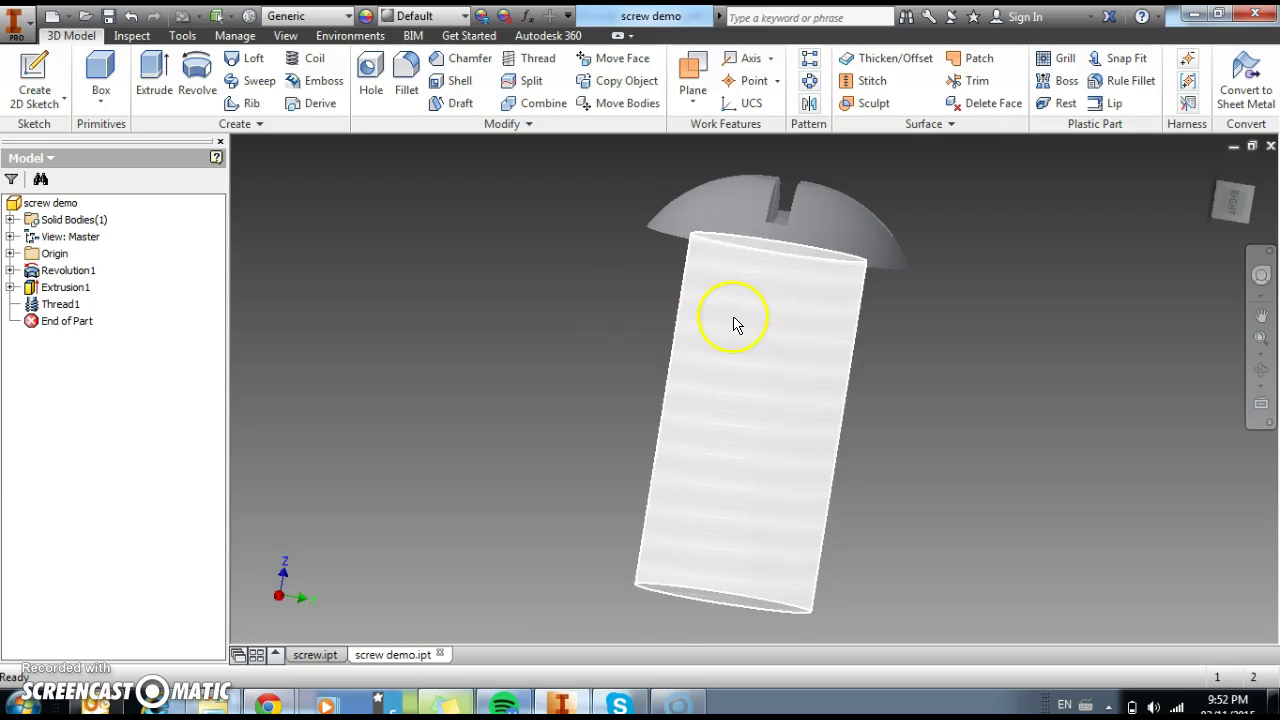
left_click(974, 349)
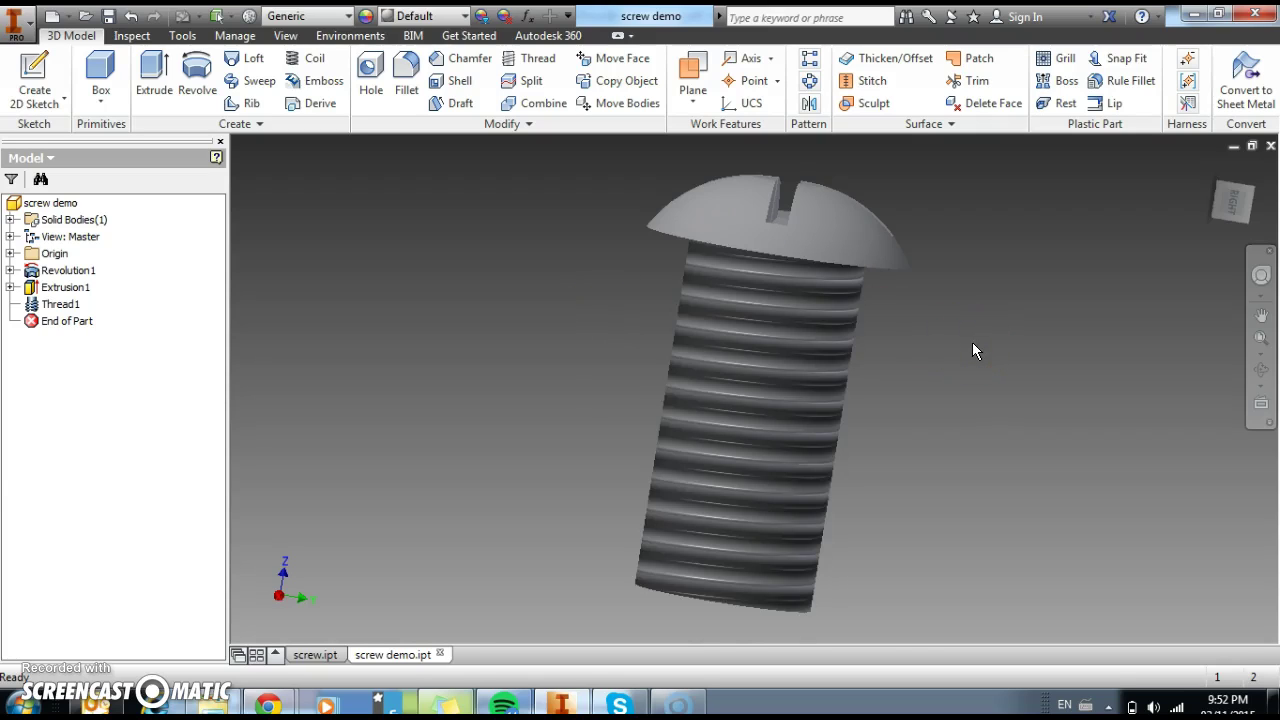